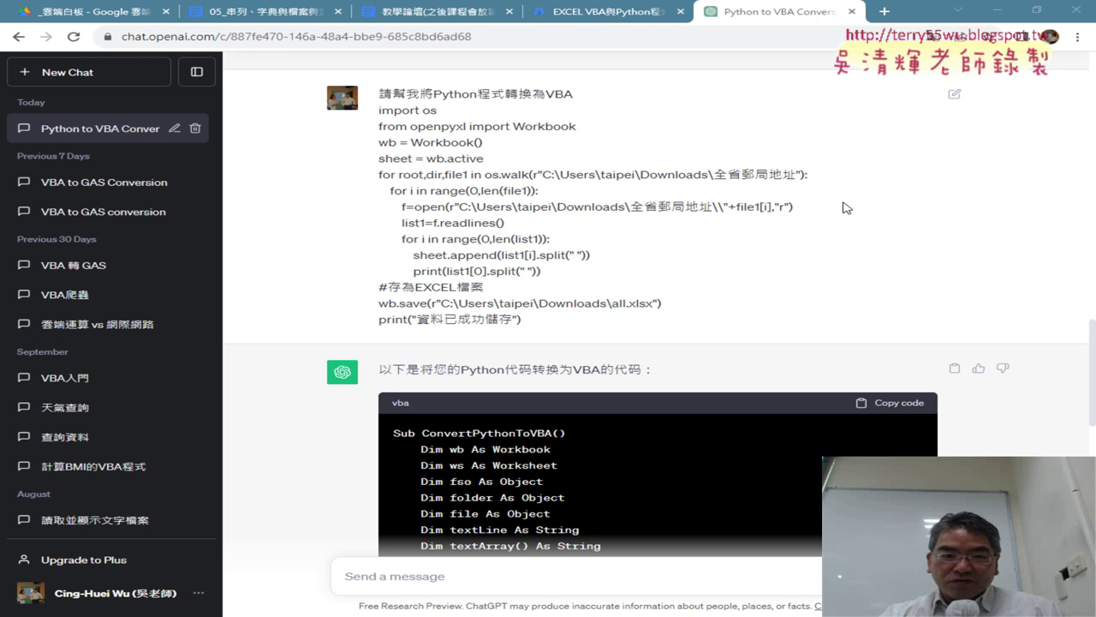
- Scroll through ChatGPT's VBA translation of the Python folder-to-Excel script and back up
scroll(844, 208, "down", 4)
scroll(840, 209, "down", 3)
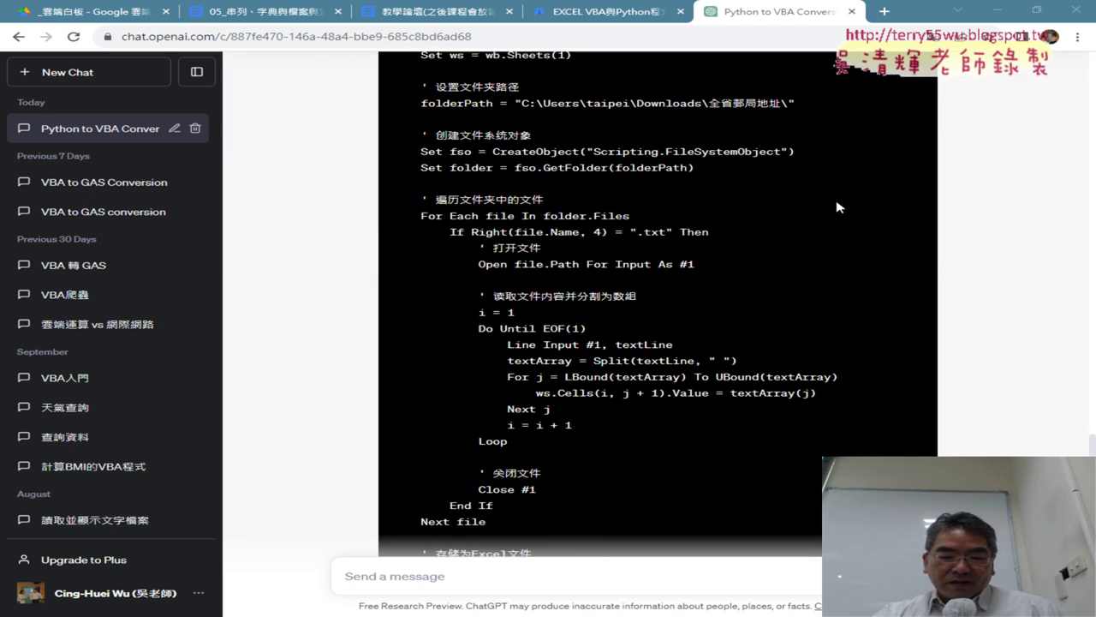
scroll(839, 207, "down", 4)
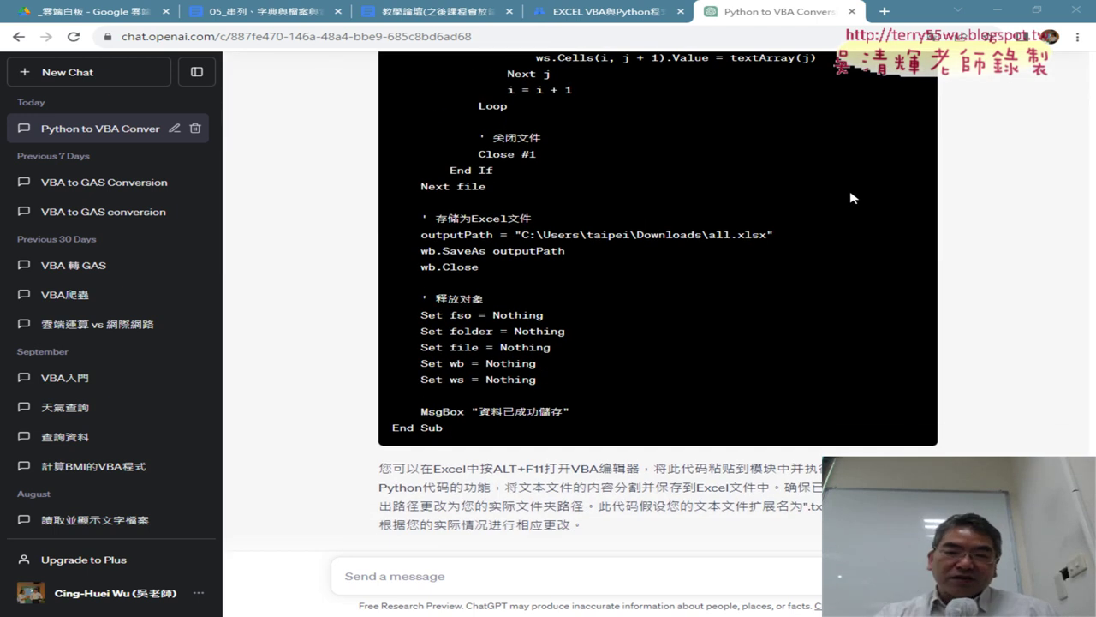
scroll(850, 197, "up", 3)
scroll(851, 198, "up", 3)
scroll(852, 198, "up", 3)
scroll(854, 197, "up", 2)
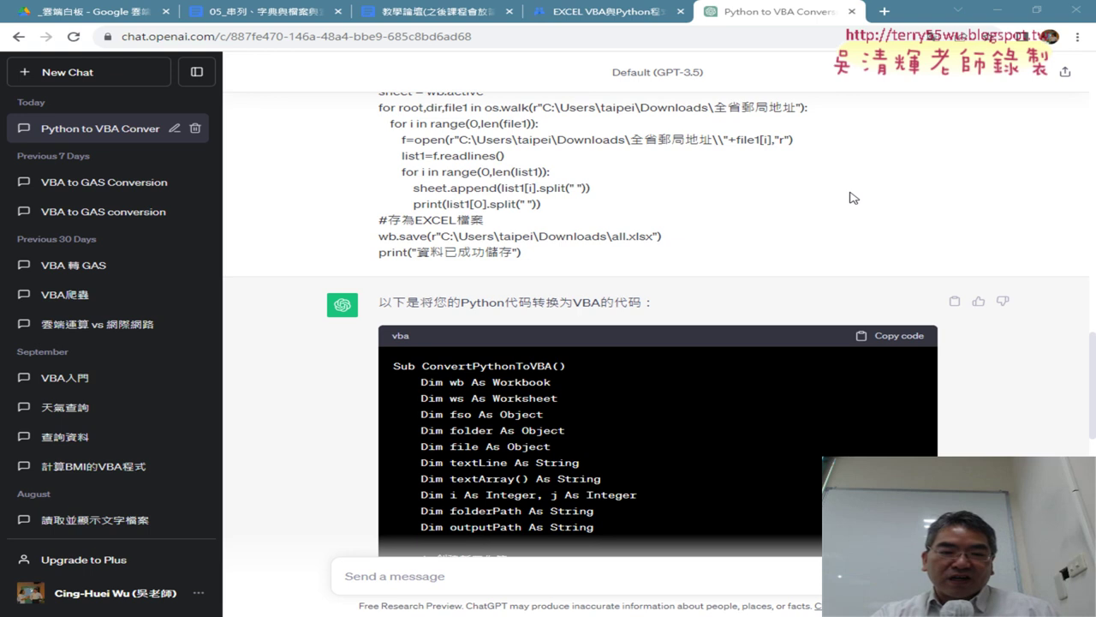
scroll(849, 198, "up", 2)
- Highlight the prompt's conversion request line, then scroll back down the answer
left_click_drag(379, 161, 599, 165)
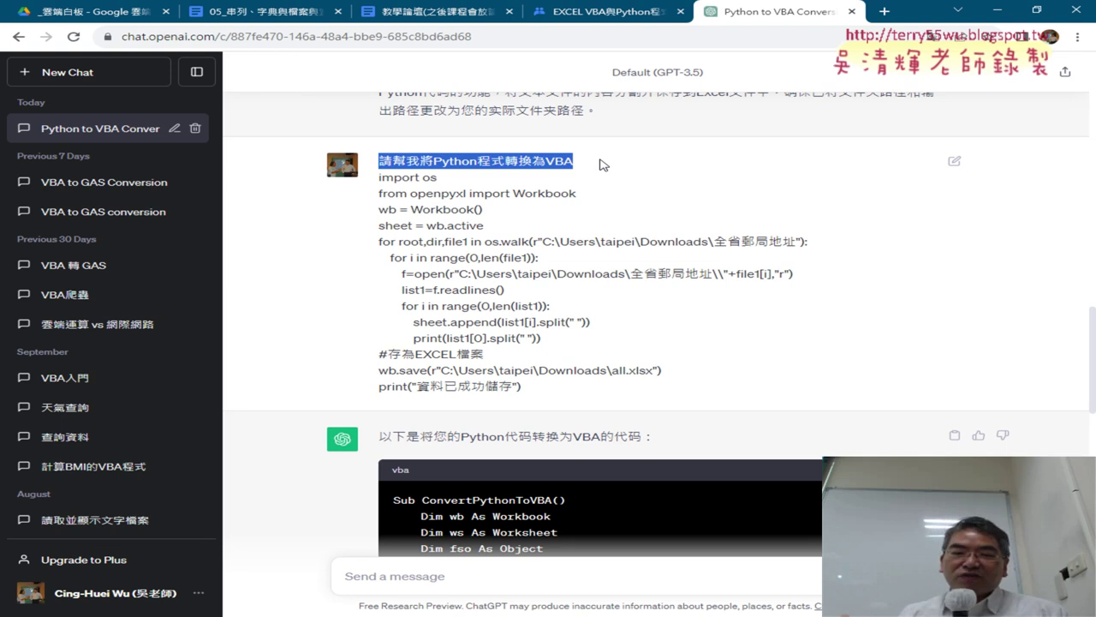
scroll(679, 199, "down", 2)
scroll(681, 195, "down", 2)
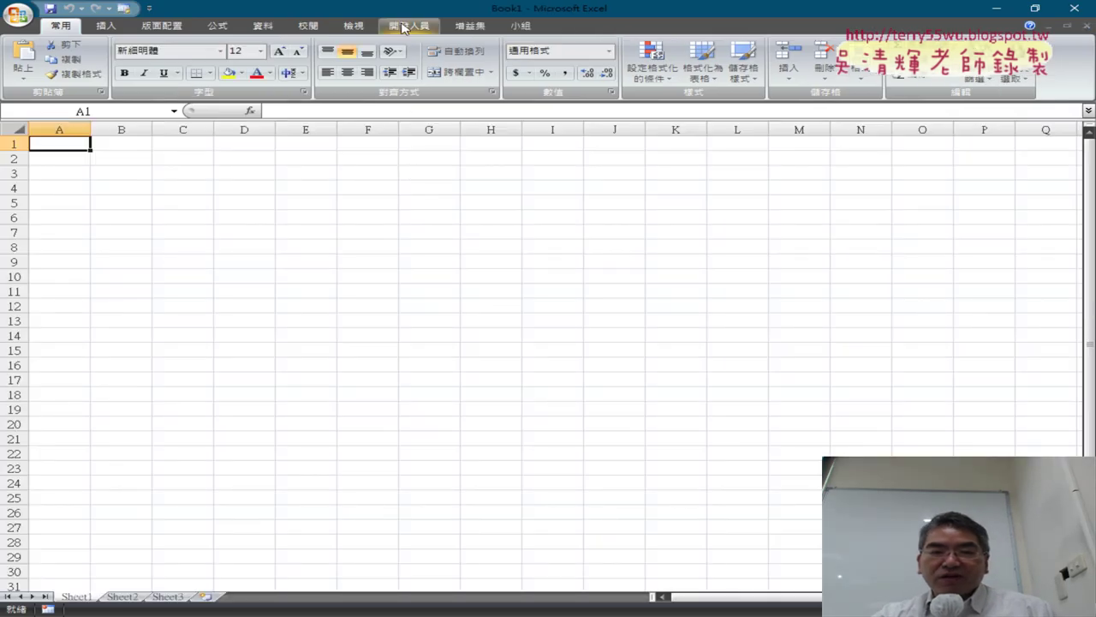
- Open Excel's Visual Basic editor and insert a new empty Module1 into Book1's project
left_click(404, 29)
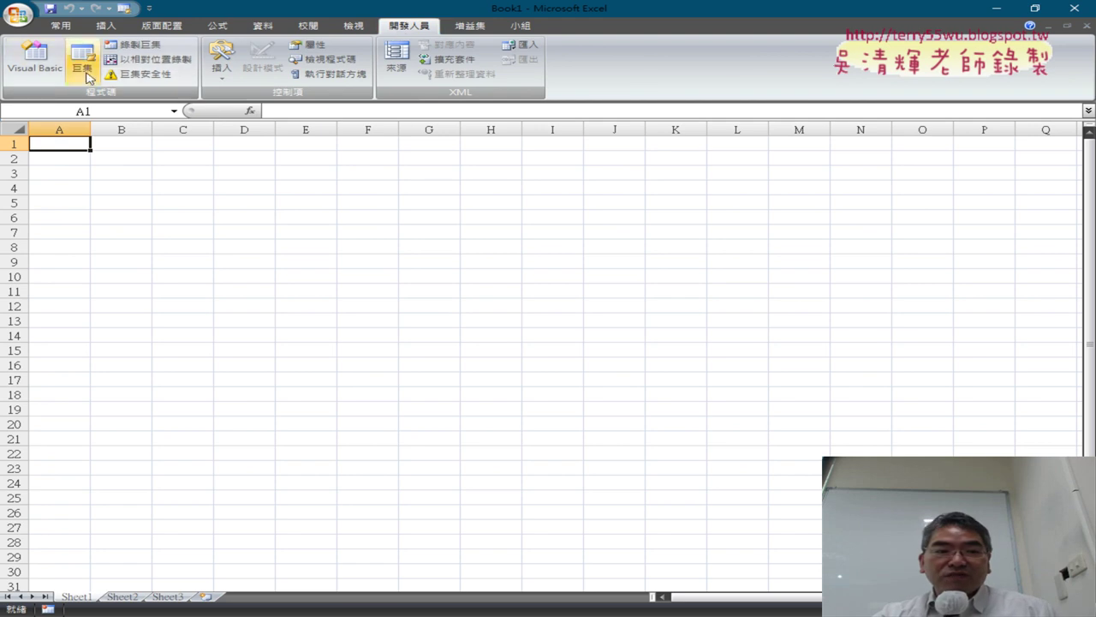
left_click(58, 72)
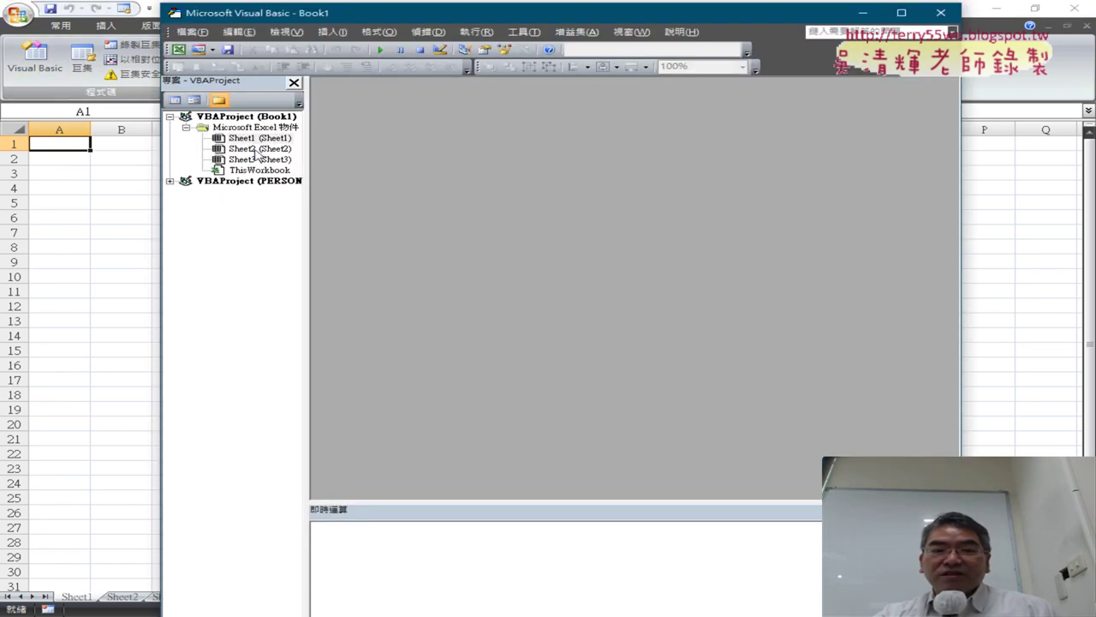
right_click(257, 151)
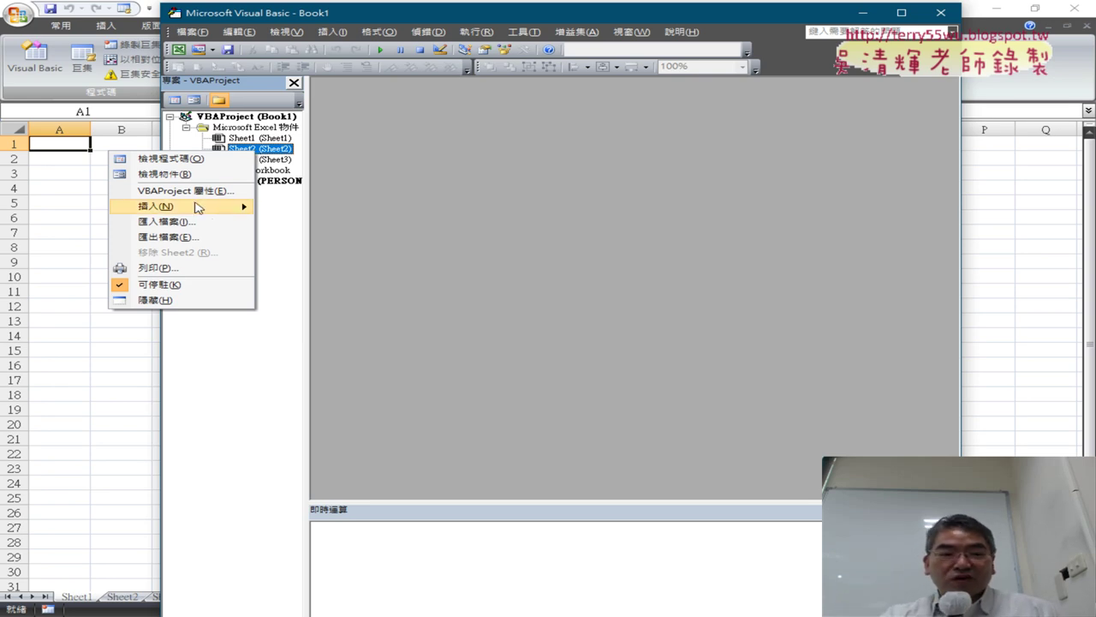
mouse_move(200, 205)
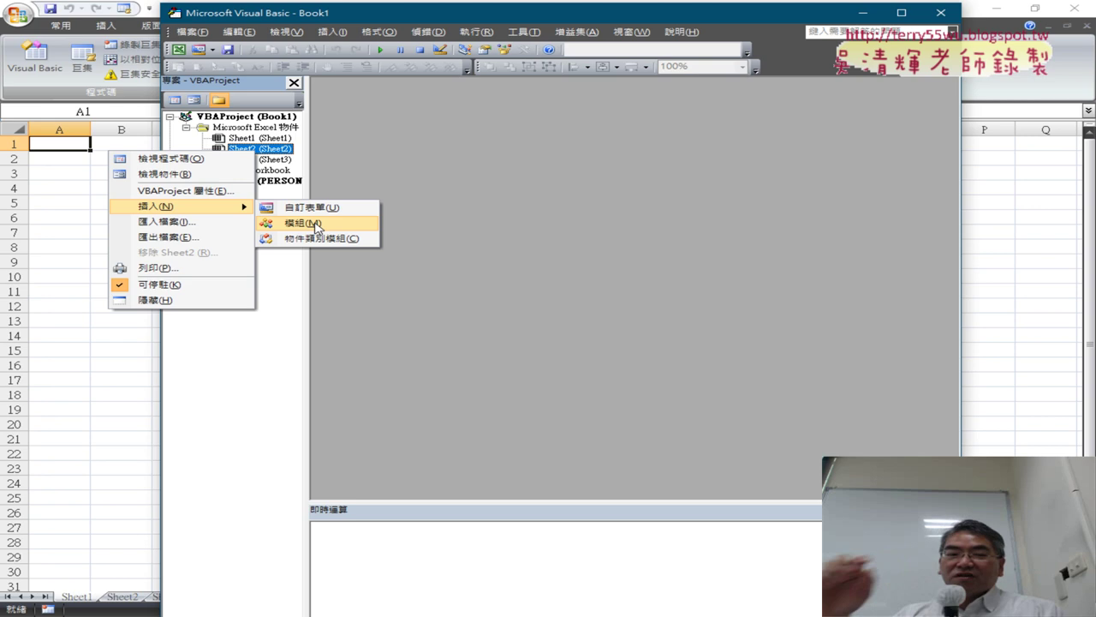
left_click(315, 225)
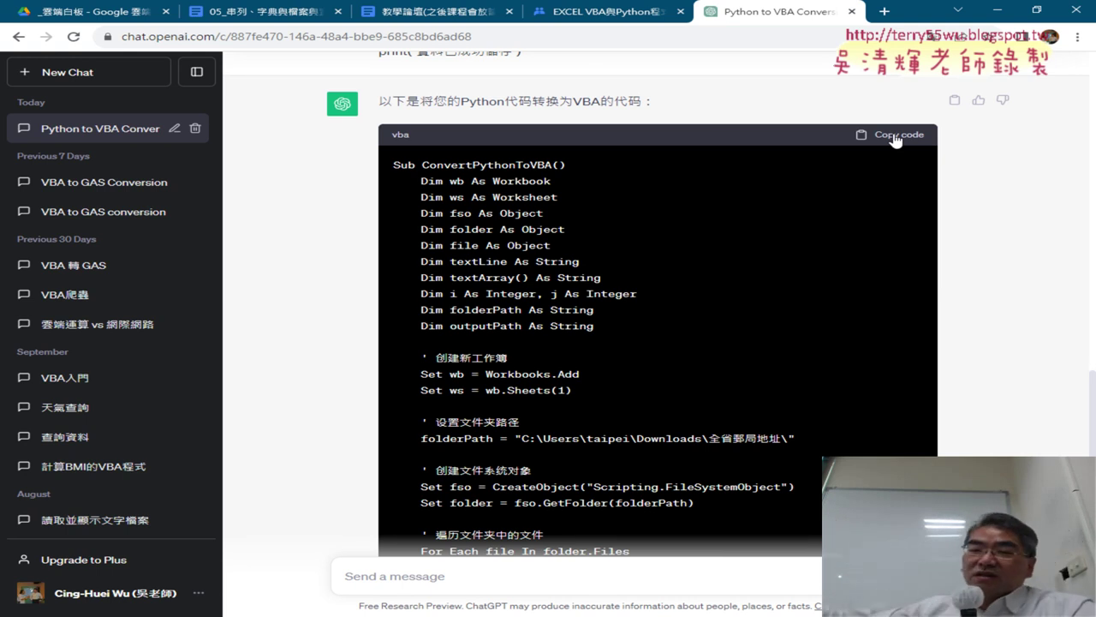
- Copy ChatGPT's ConvertPythonToVBA code and paste it into the empty Module1
left_click(895, 137)
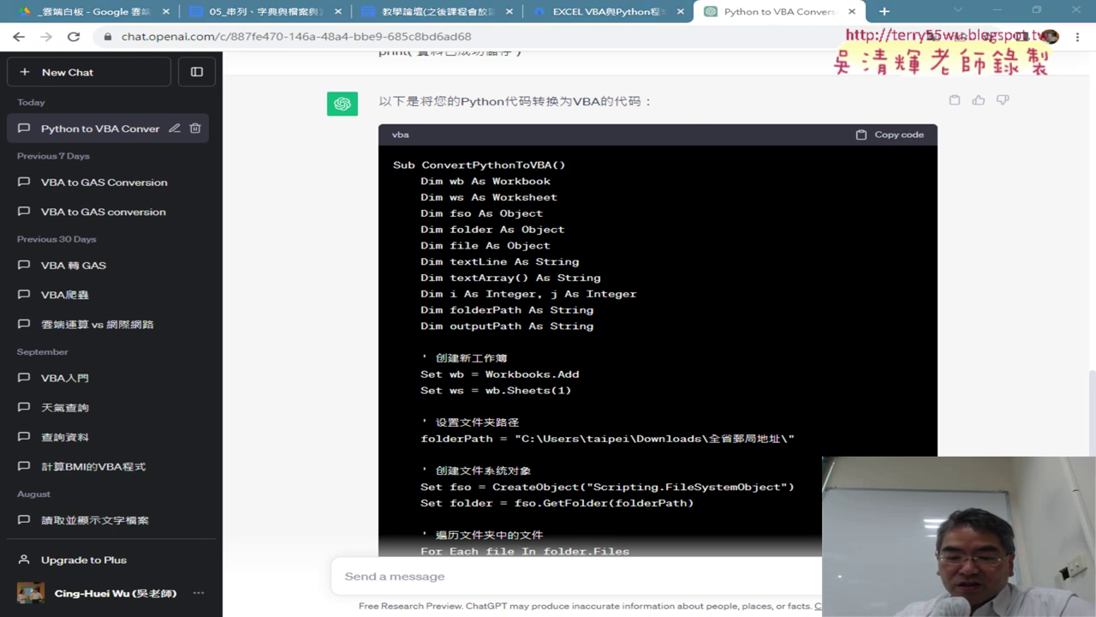
mouse_move(541, 592)
left_click(588, 564)
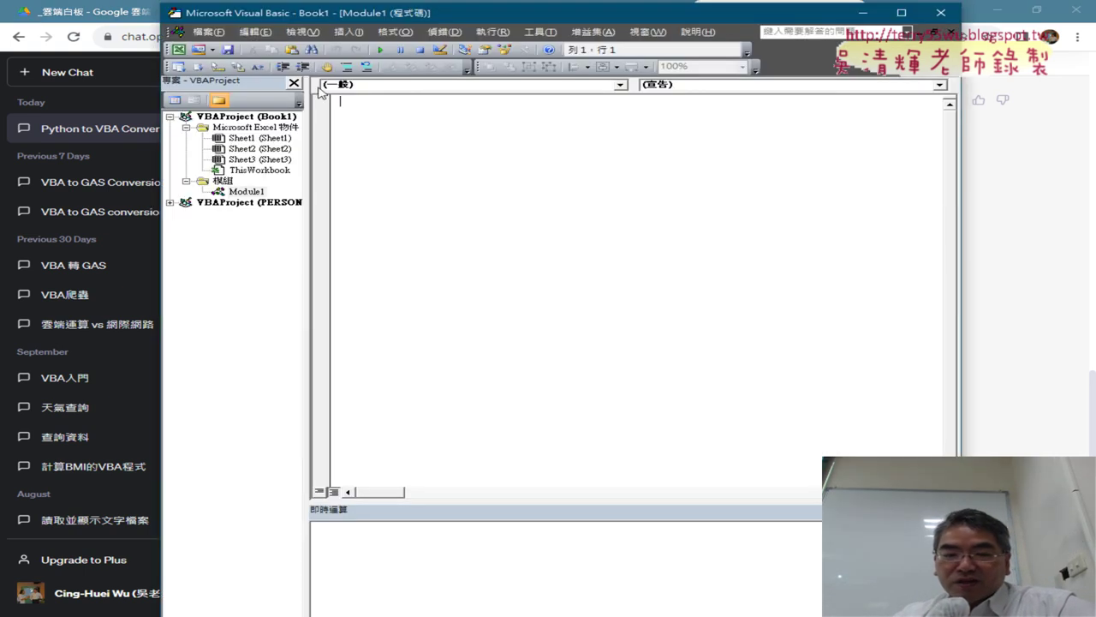
right_click(394, 125)
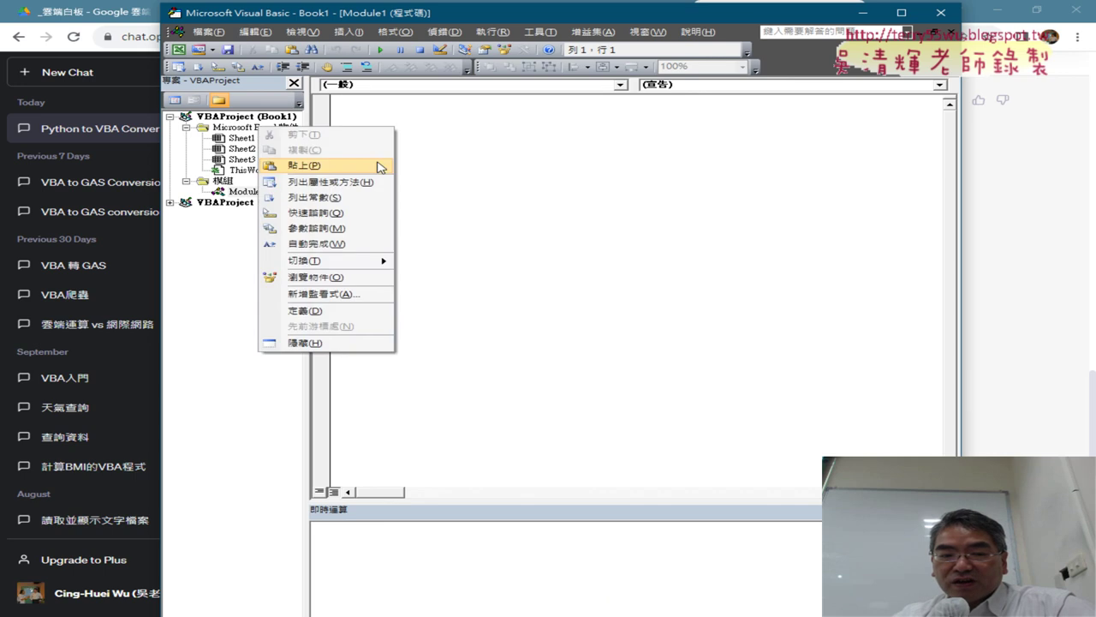
left_click(351, 167)
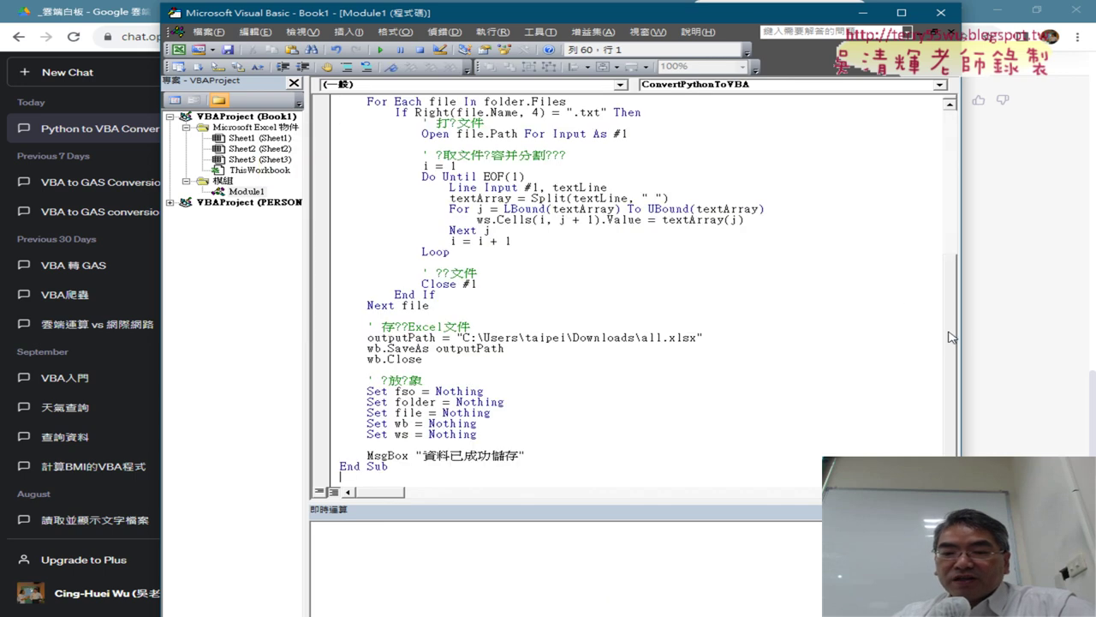
left_click_drag(950, 339, 965, 163)
mouse_move(360, 101)
left_mouse_down()
mouse_move(323, 99)
mouse_move(491, 102)
left_mouse_up()
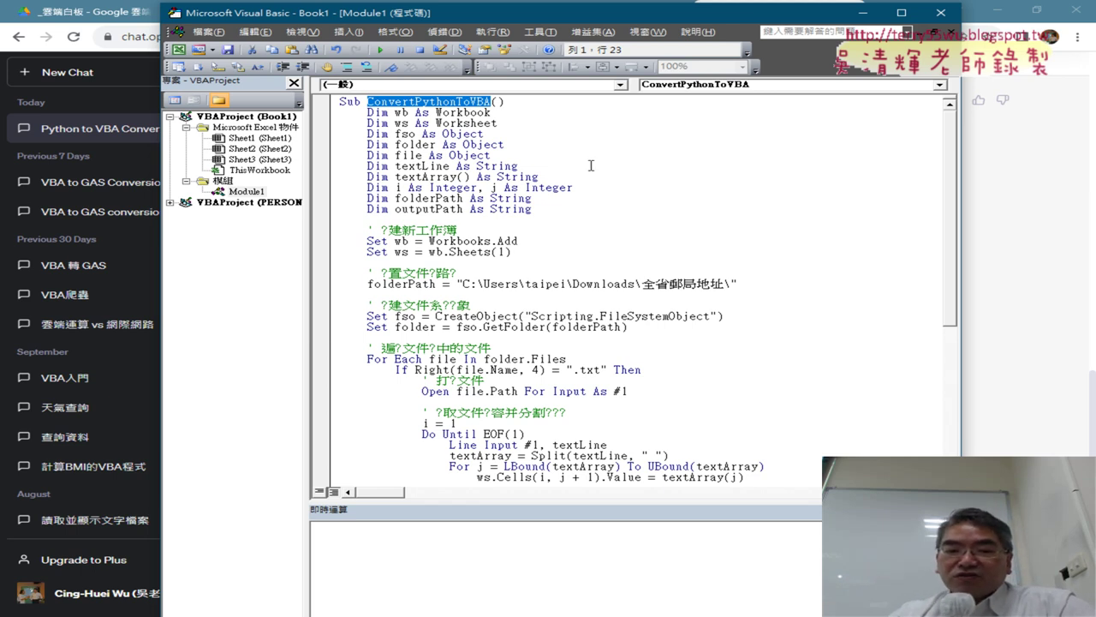
- Review the Dim declarations (wb Workbook, ws Worksheet, fso), then select all the Dim lines
left_click_drag(532, 209, 330, 115)
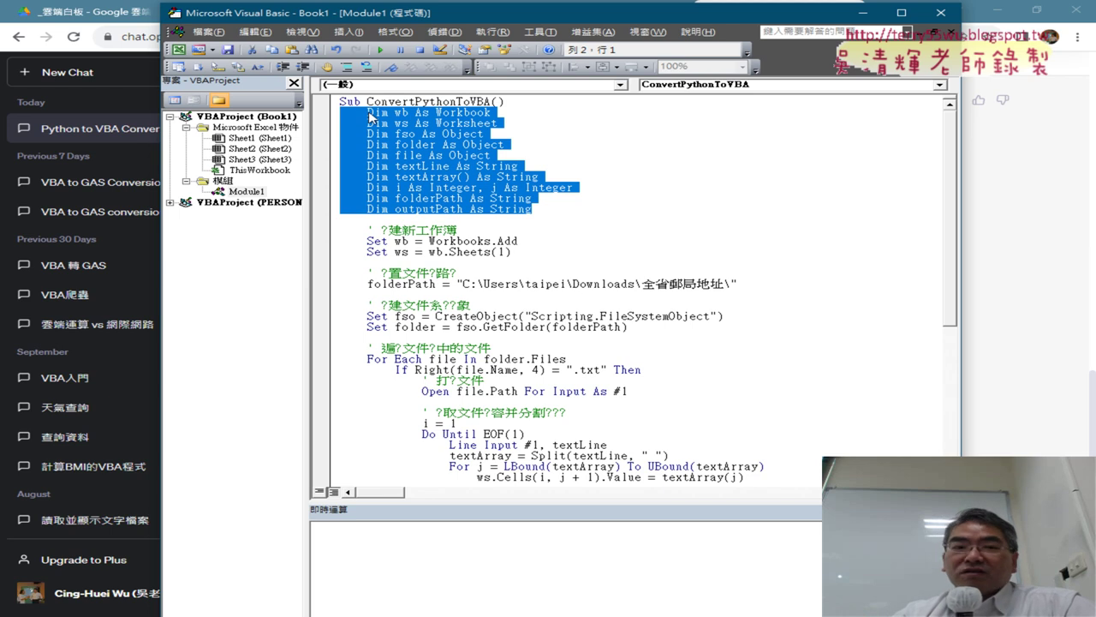
left_click(393, 116)
double_click(403, 112)
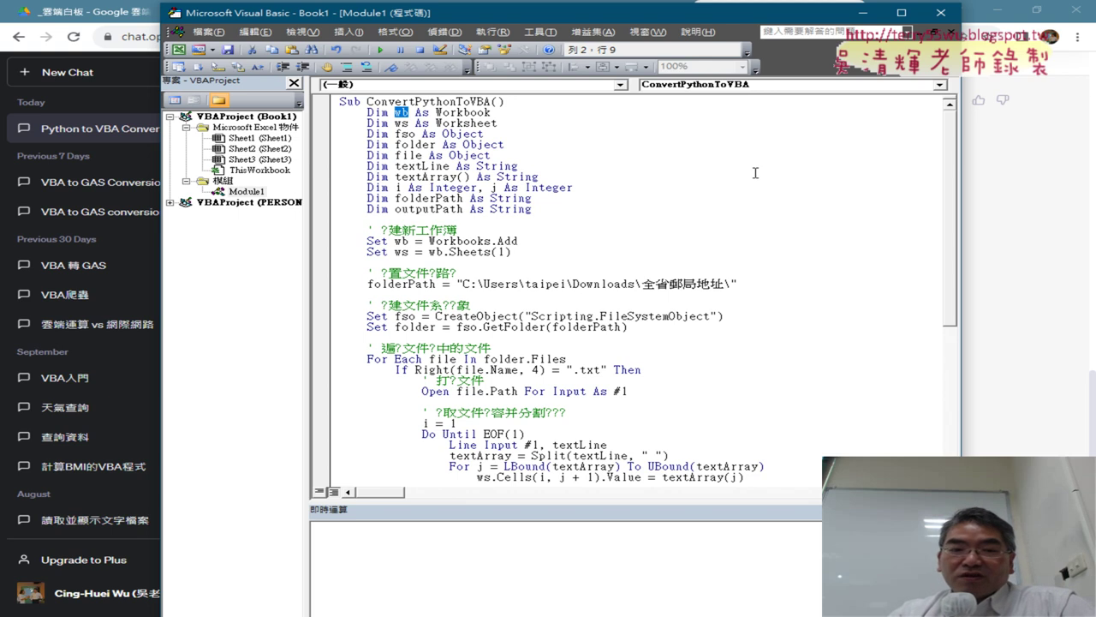
left_click_drag(500, 110, 442, 112)
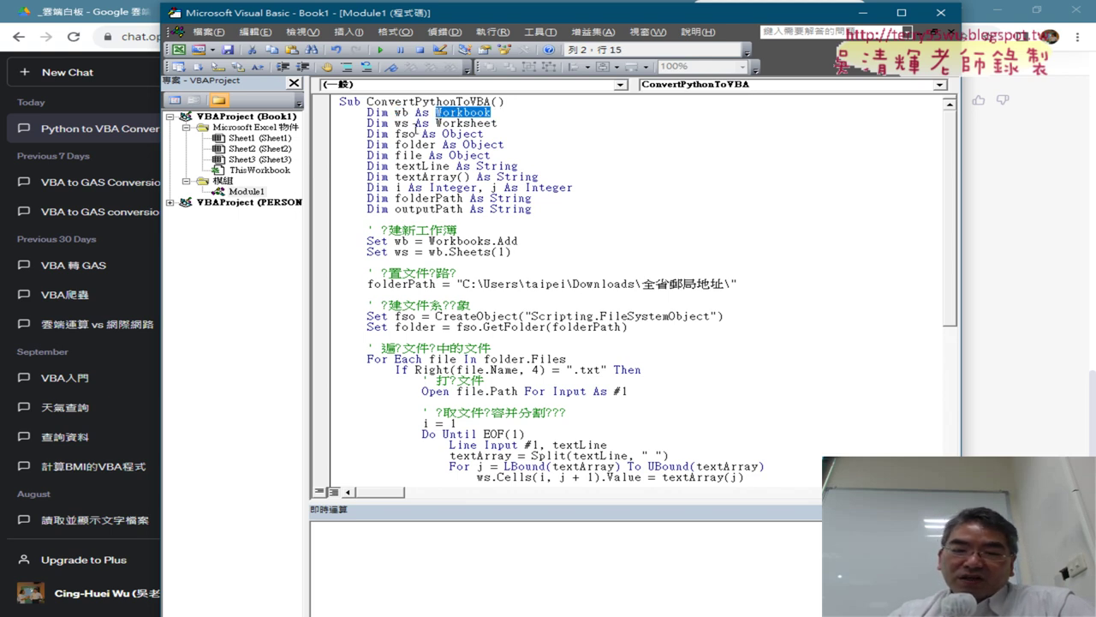
mouse_move(436, 124)
left_mouse_down()
mouse_move(505, 126)
mouse_move(336, 113)
left_mouse_up()
left_click(474, 112)
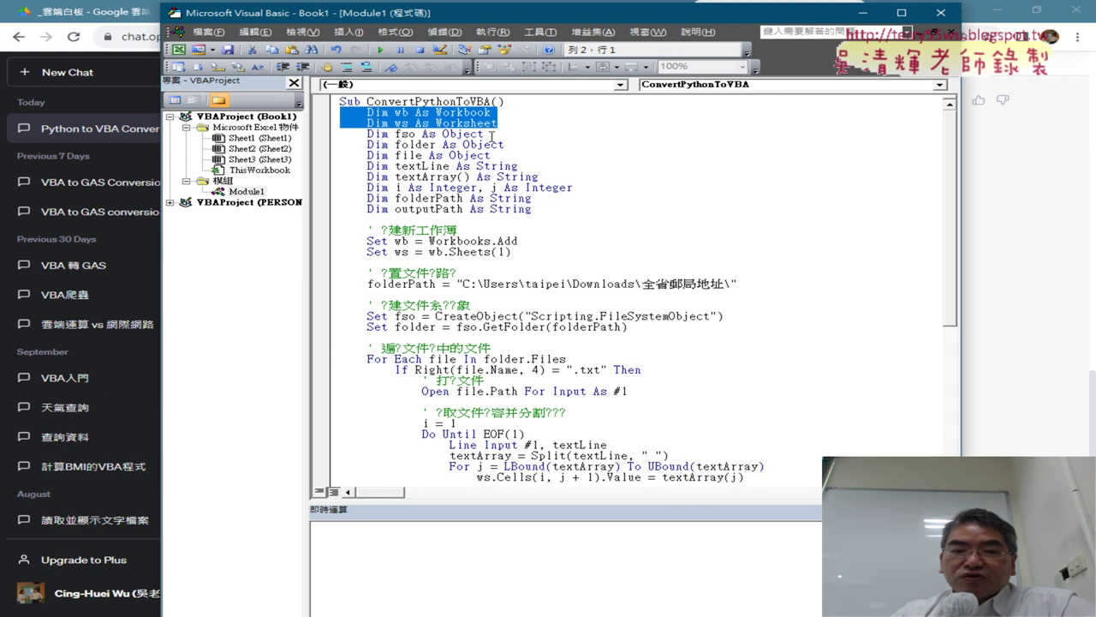
left_click_drag(484, 135, 395, 134)
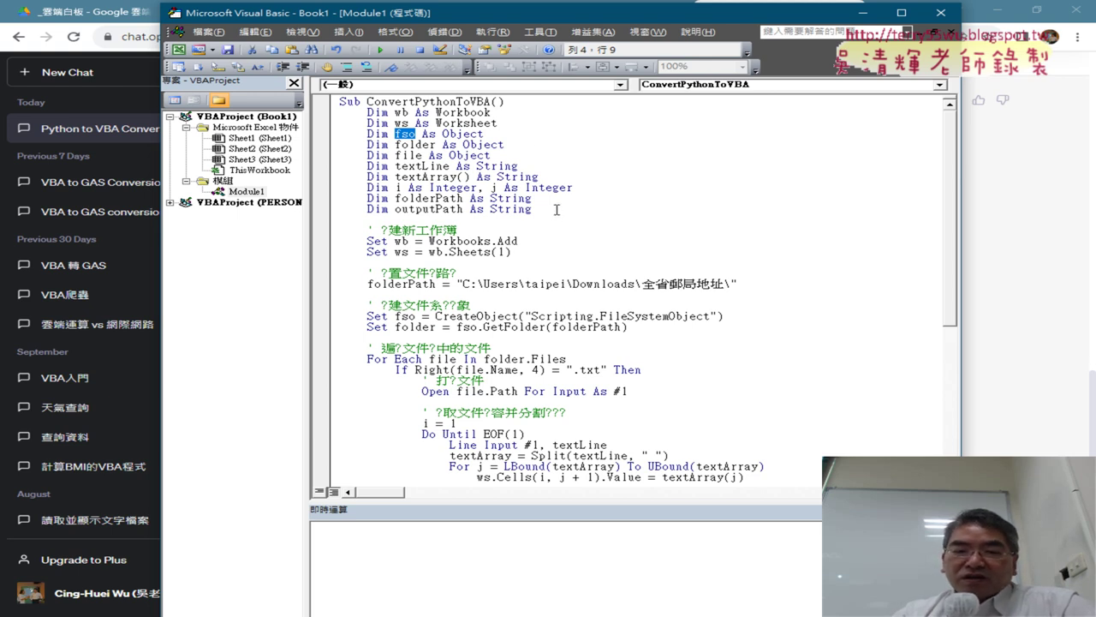
mouse_move(455, 219)
left_mouse_down()
mouse_move(351, 155)
mouse_move(334, 115)
left_mouse_up()
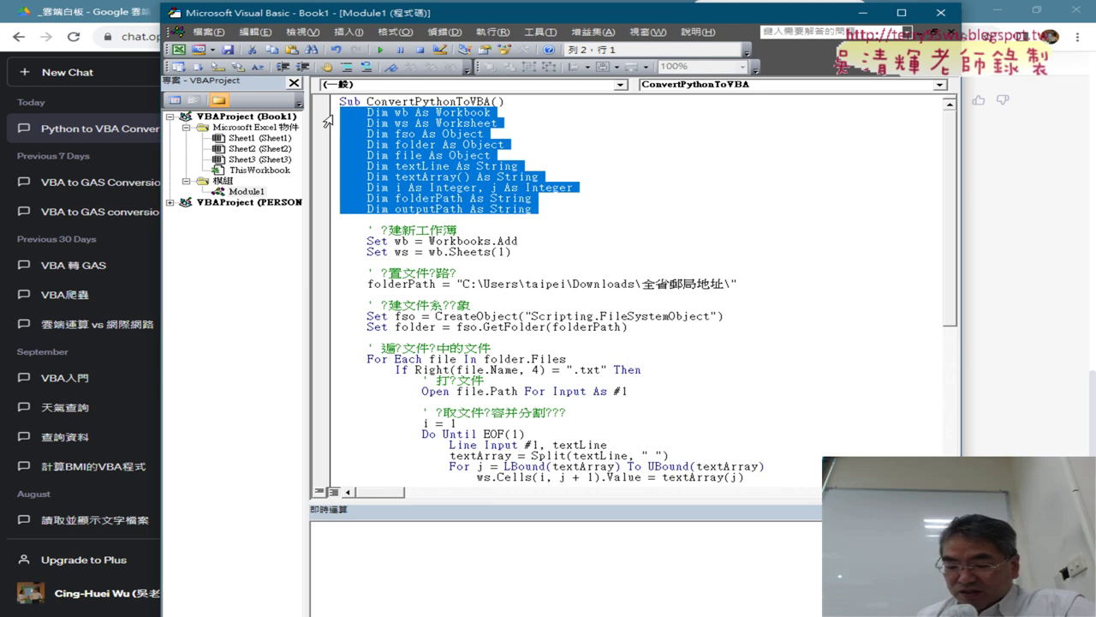
- Delete the selected Dim declaration lines, then undo to restore them
key("Delete")
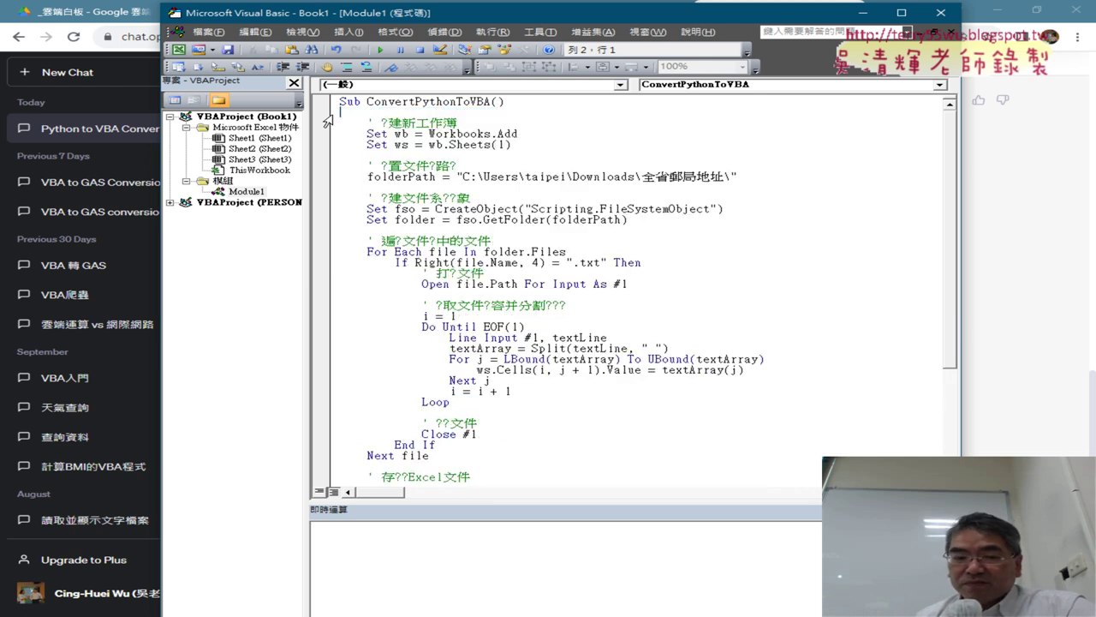
key("Delete")
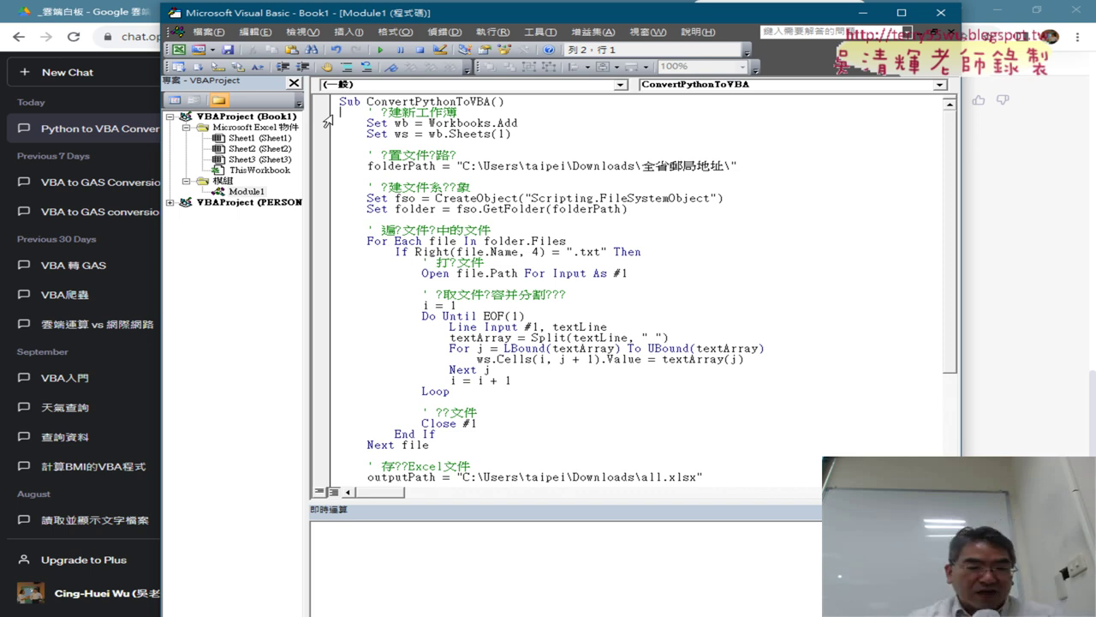
key("ctrl+z")
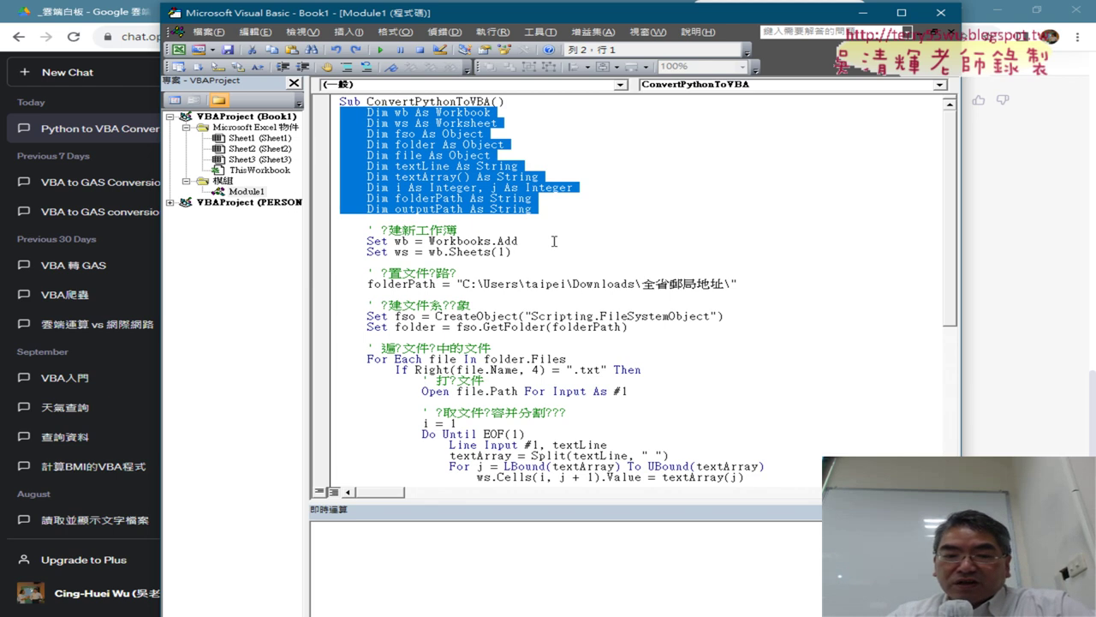
- Review the macro, highlighting the Workbooks.Add call and the start of the For Each loop
left_click_drag(554, 242, 495, 242)
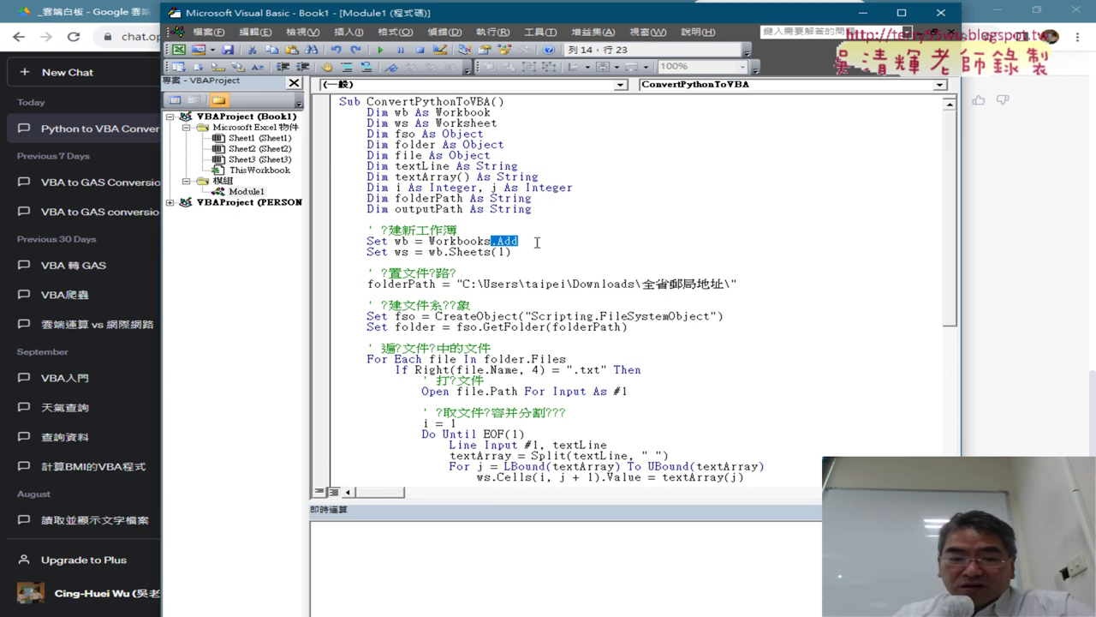
scroll(566, 282, "down", 3)
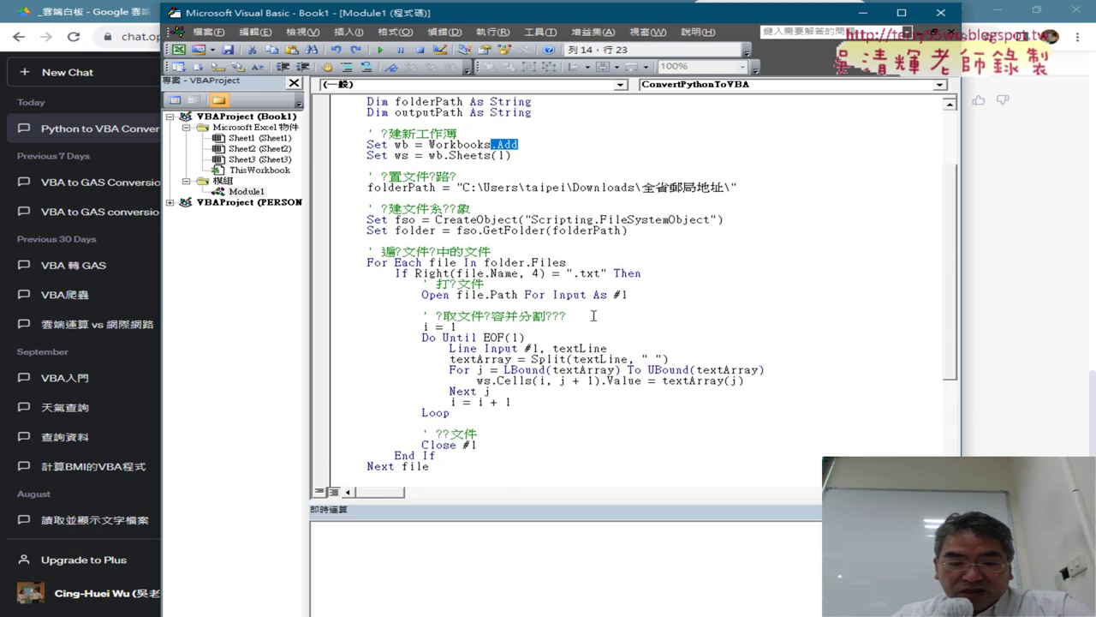
scroll(593, 316, "down", 5)
scroll(646, 296, "down", 1)
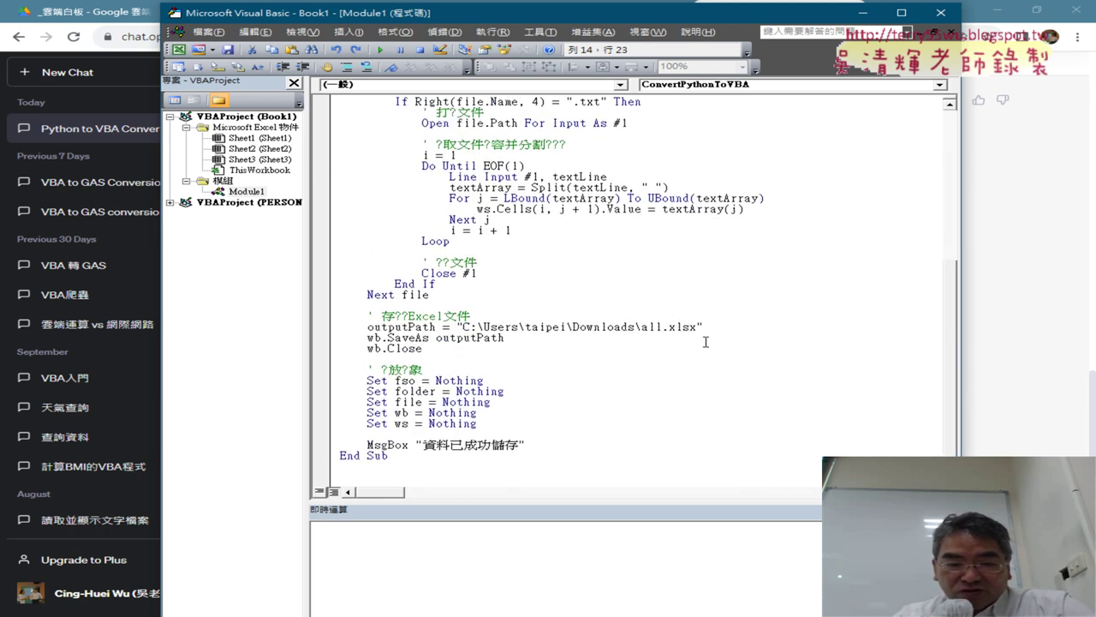
scroll(476, 191, "up", 2)
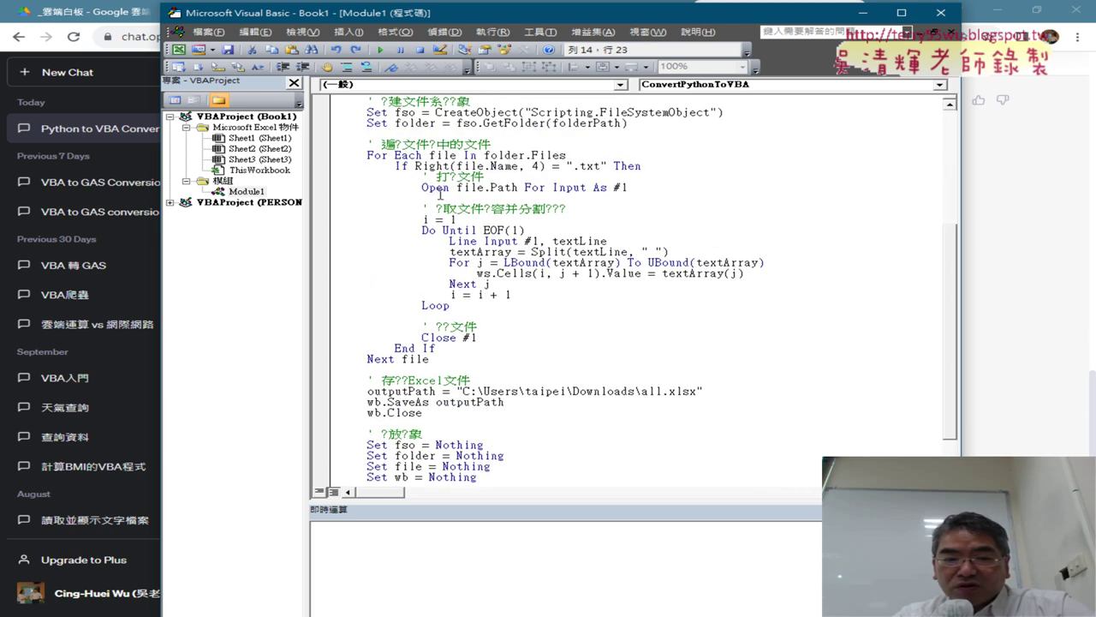
left_click_drag(369, 155, 409, 156)
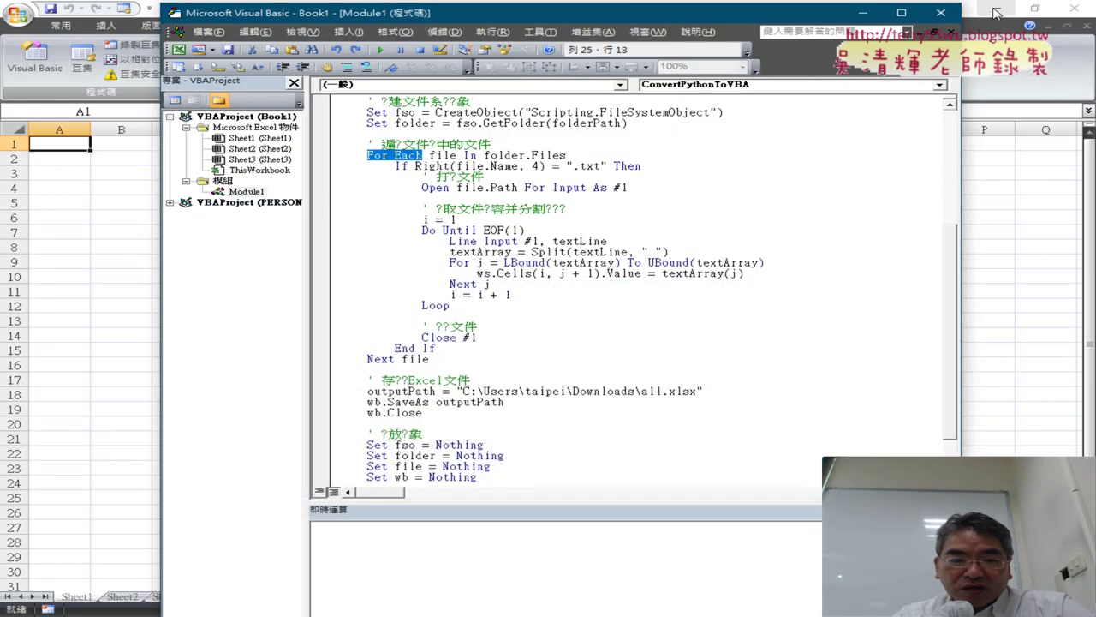
- Run the ConvertPythonToVBA macro and acknowledge its completion message
left_click(451, 272)
left_click(382, 49)
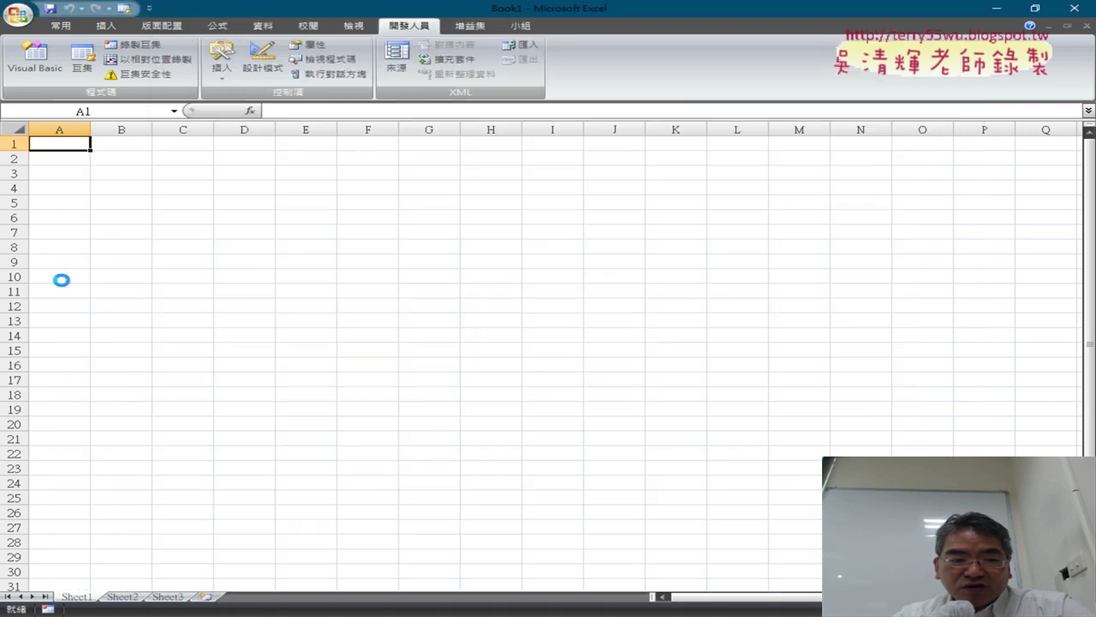
left_click(549, 353)
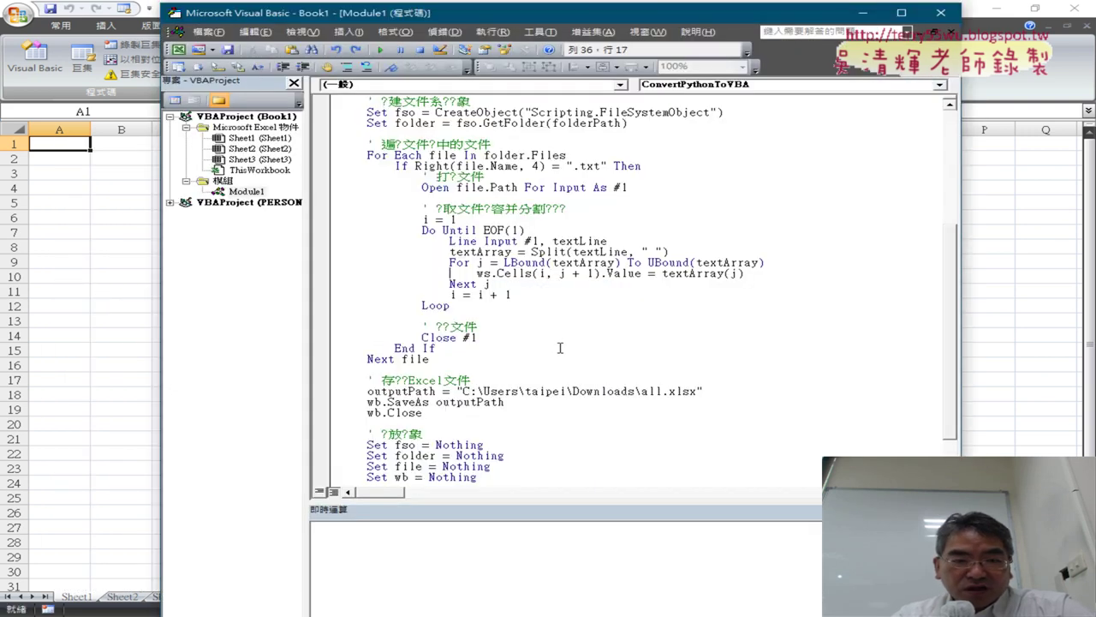
- Close the VBA editor, discard Book1 without saving, and open Downloads\all.xlsx
left_click(940, 13)
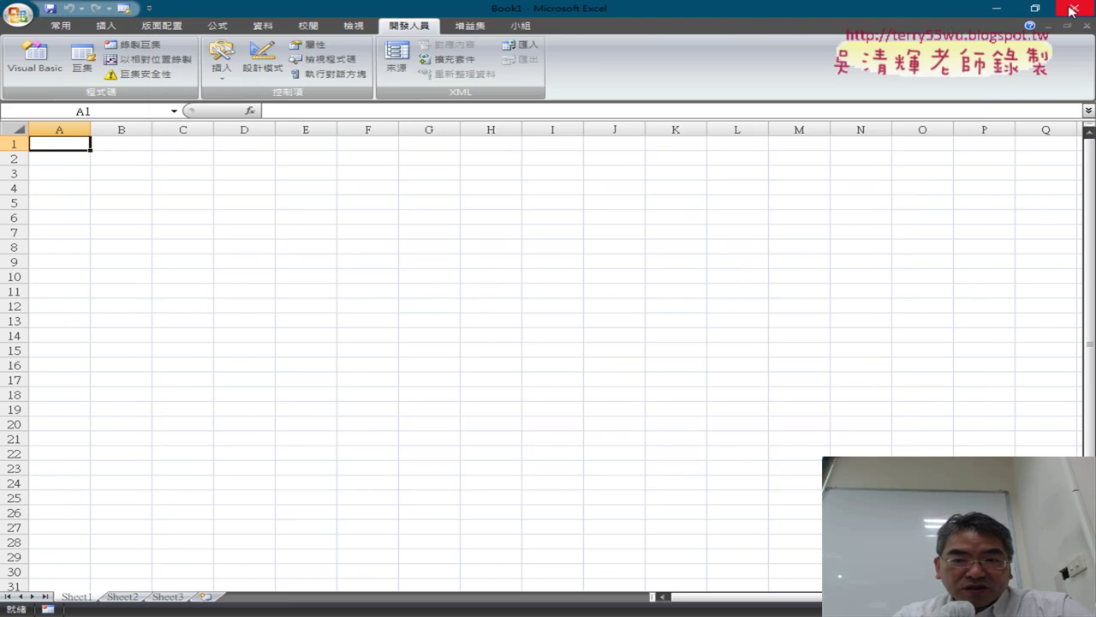
left_click(1073, 10)
left_click(548, 350)
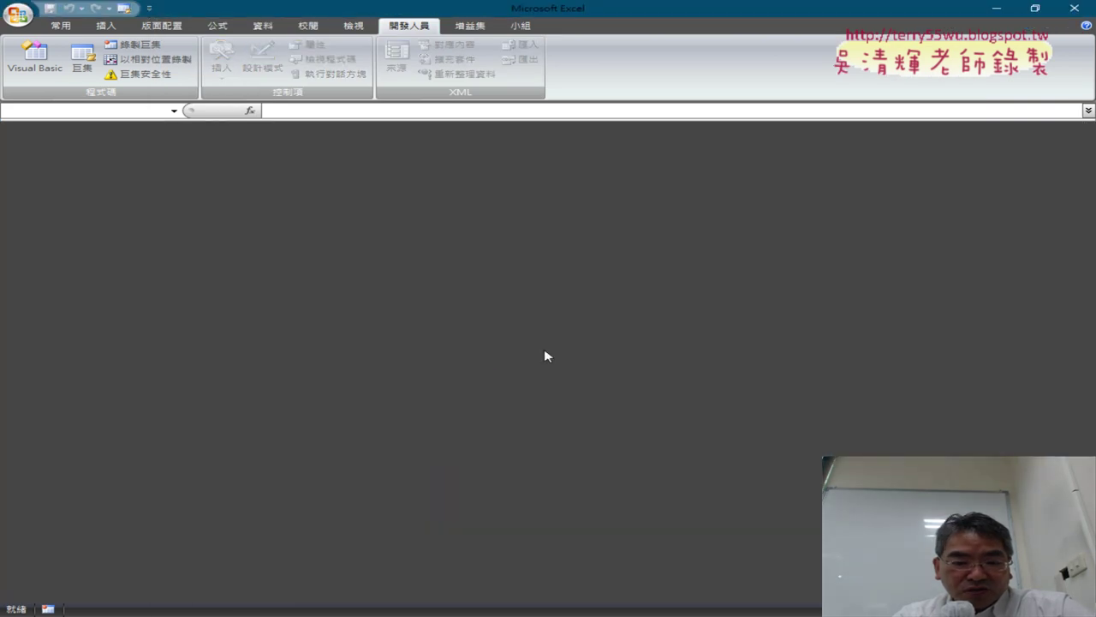
key("super+e")
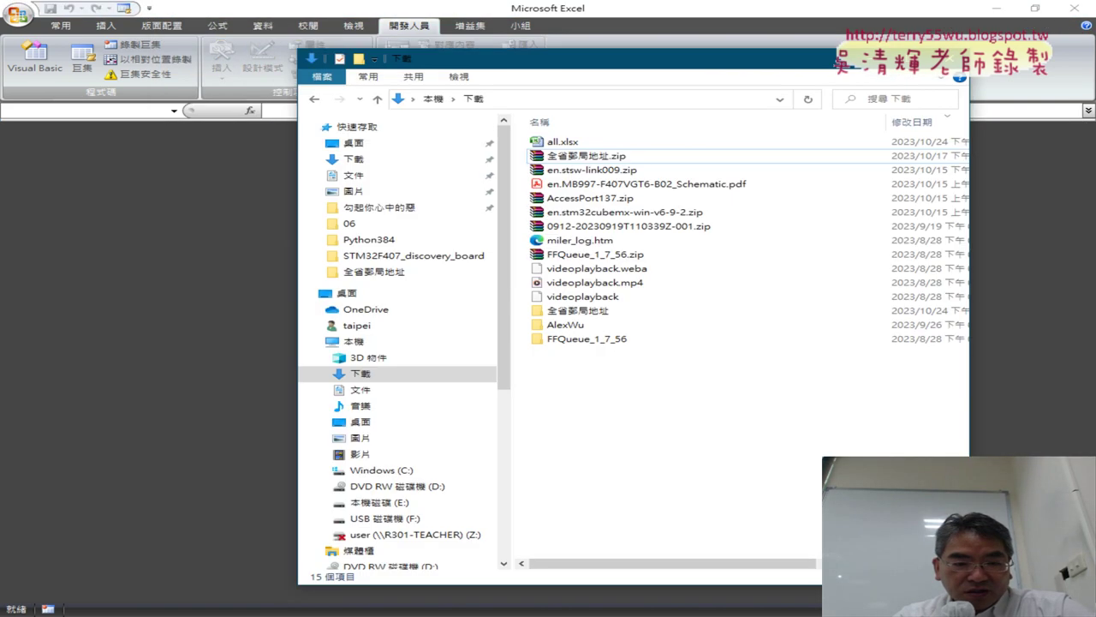
left_click(549, 143)
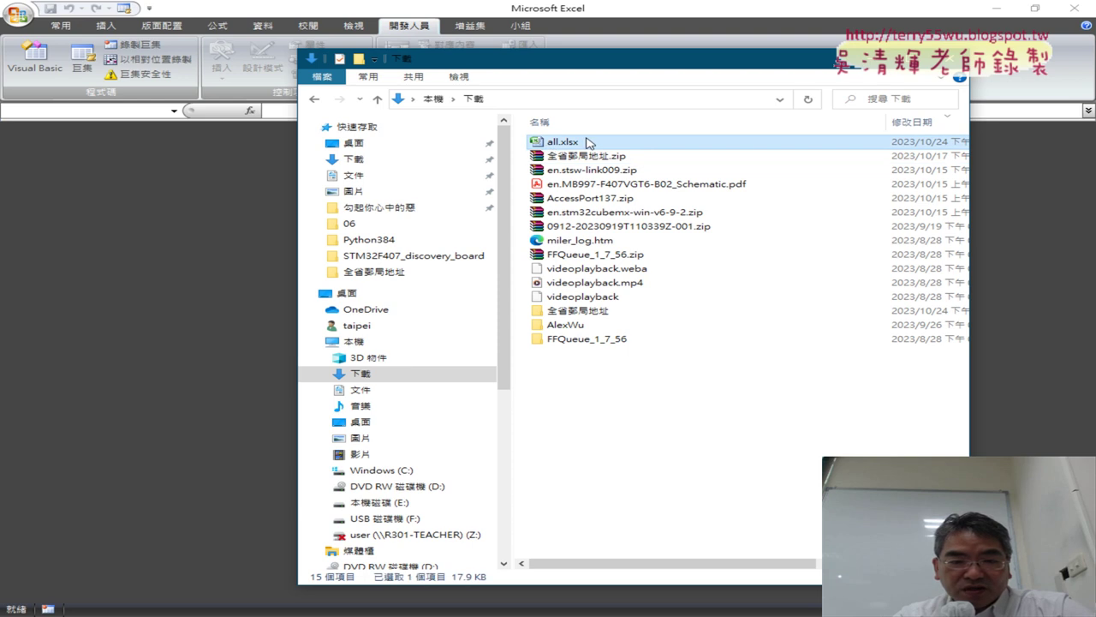
double_click(589, 142)
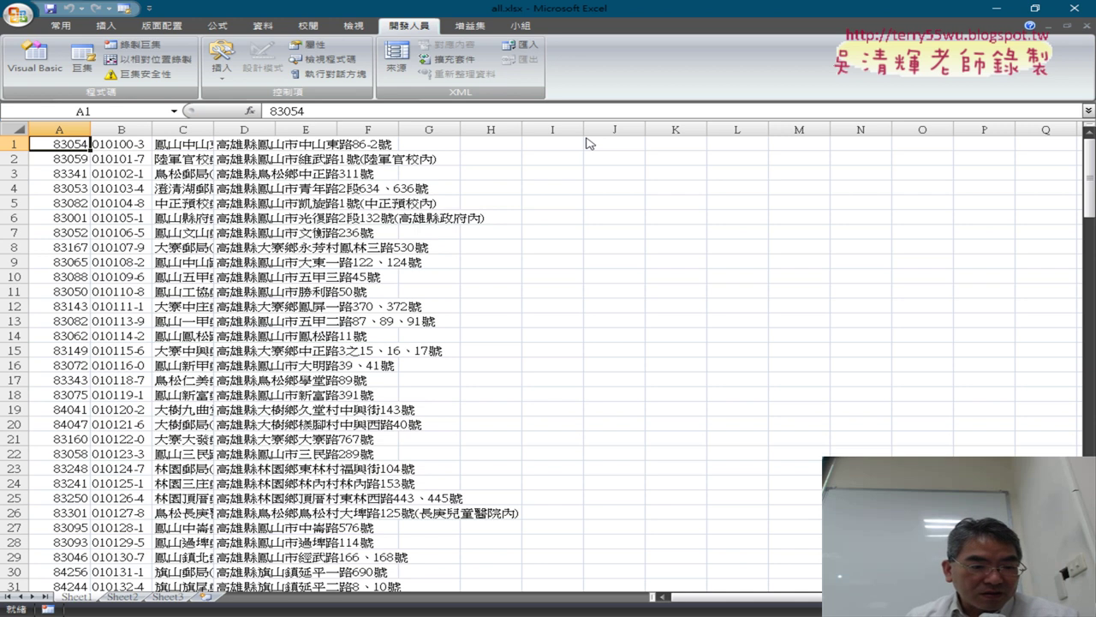
- Jump between A1 and the last filled row A165 in all.xlsx, then return to ChatGPT
key("ctrl+Down")
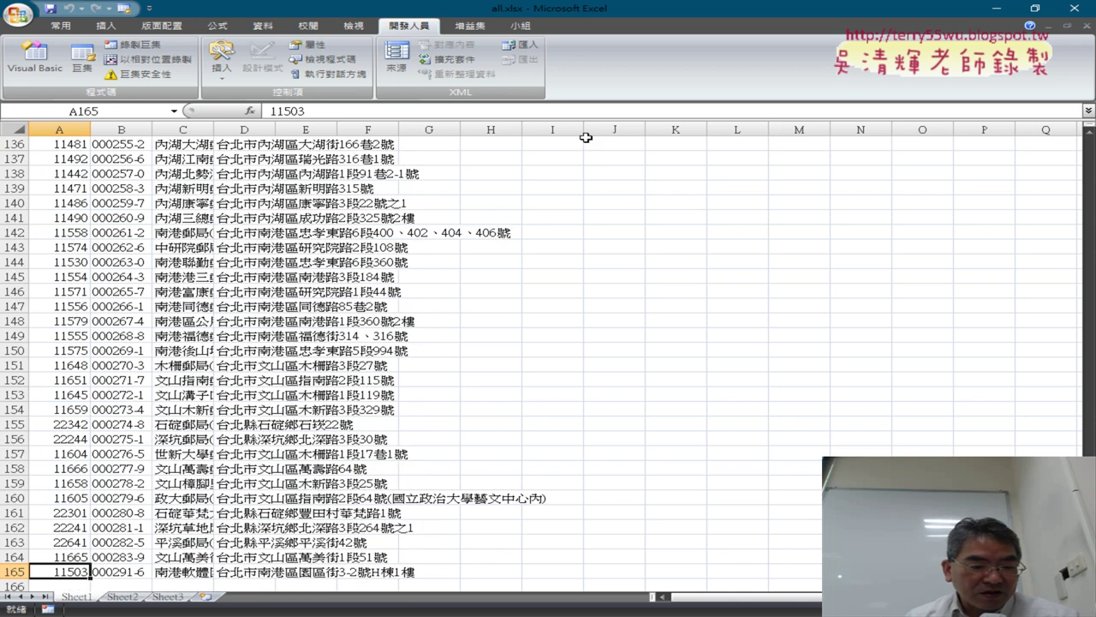
key("ctrl+Up")
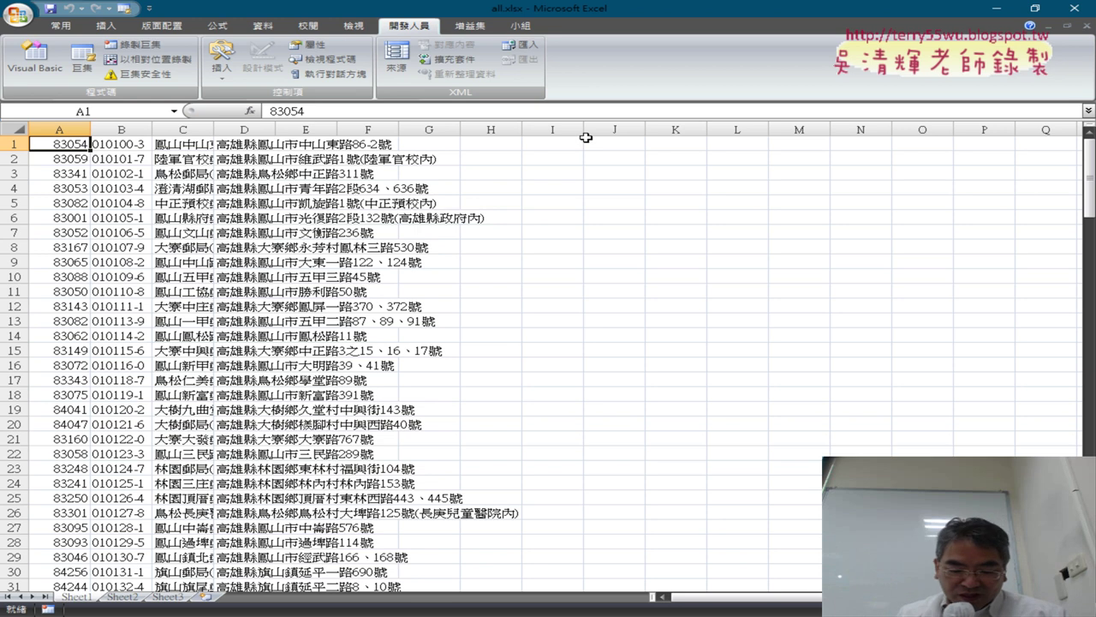
key("ctrl+Down")
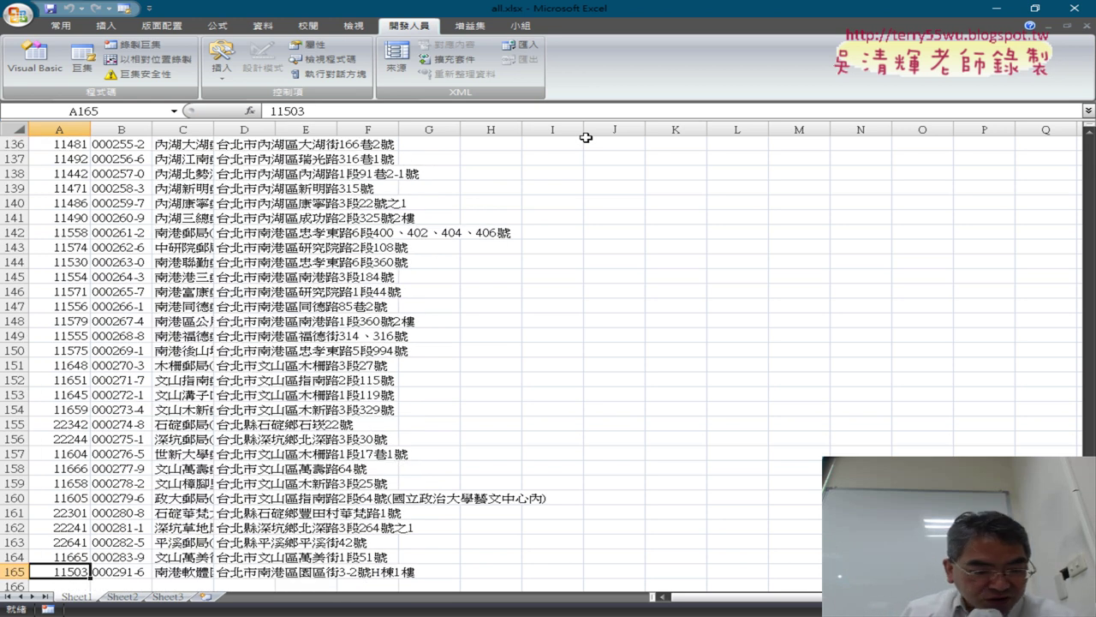
key("ctrl+Up")
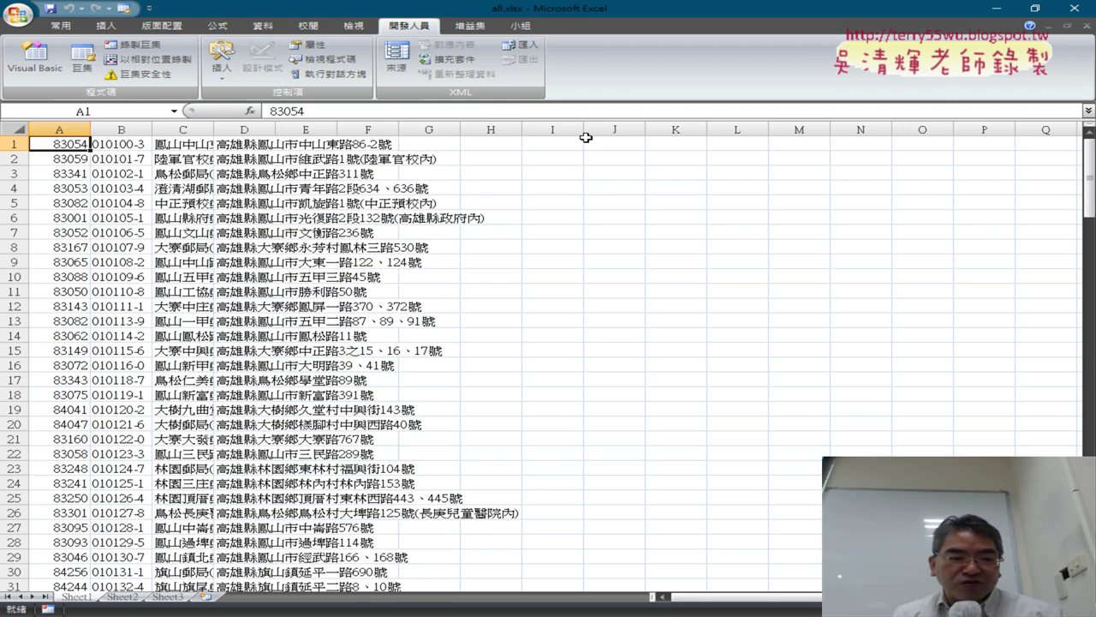
key("ctrl+Down")
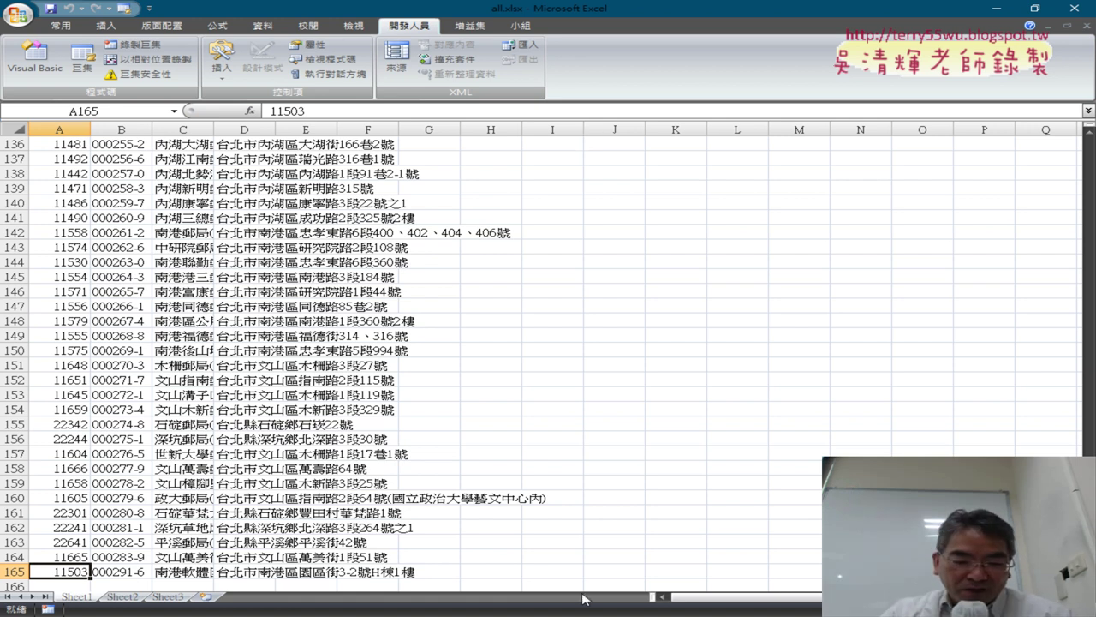
key("alt+Tab")
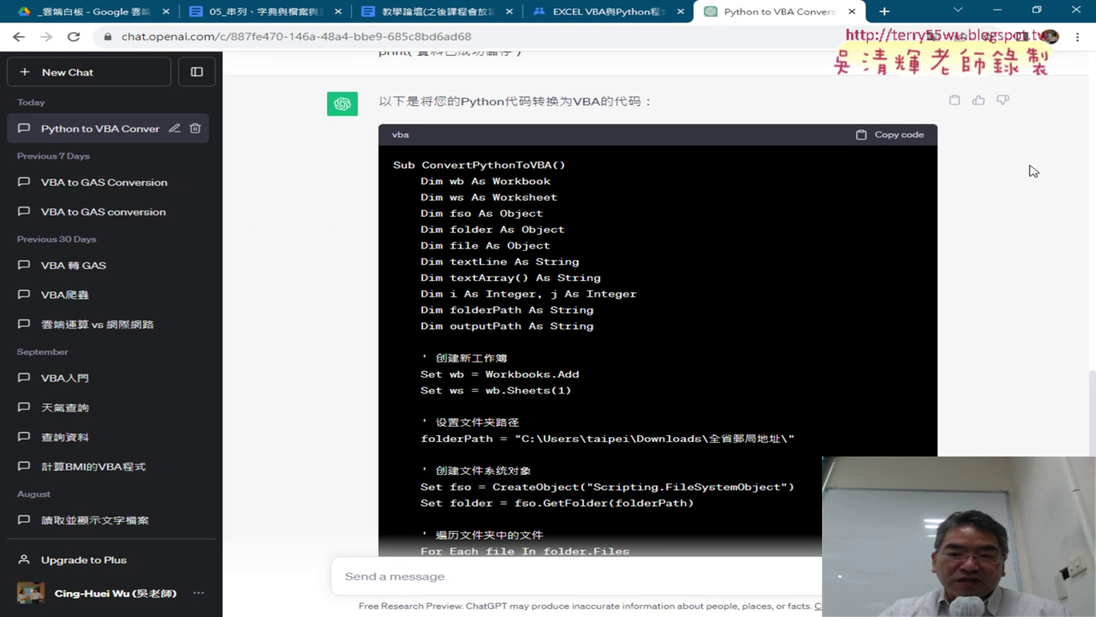
- Scroll up to the Python prompt and bring up the Upgrade to Plus plan comparison
scroll(1091, 142, "up", 3)
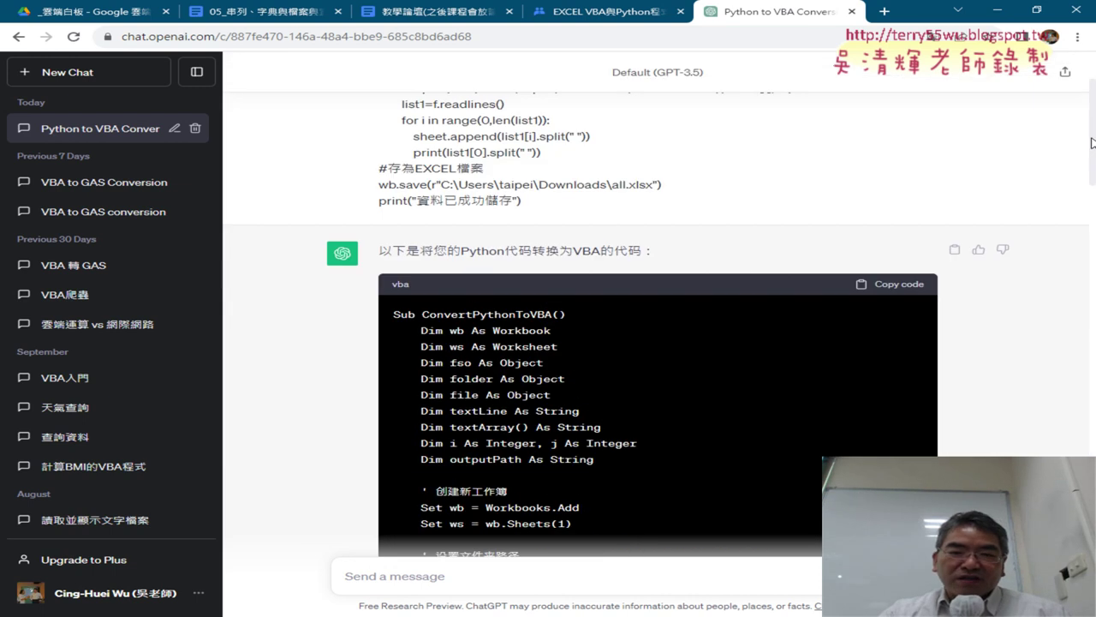
scroll(1091, 142, "up", 3)
left_click_drag(655, 72, 711, 84)
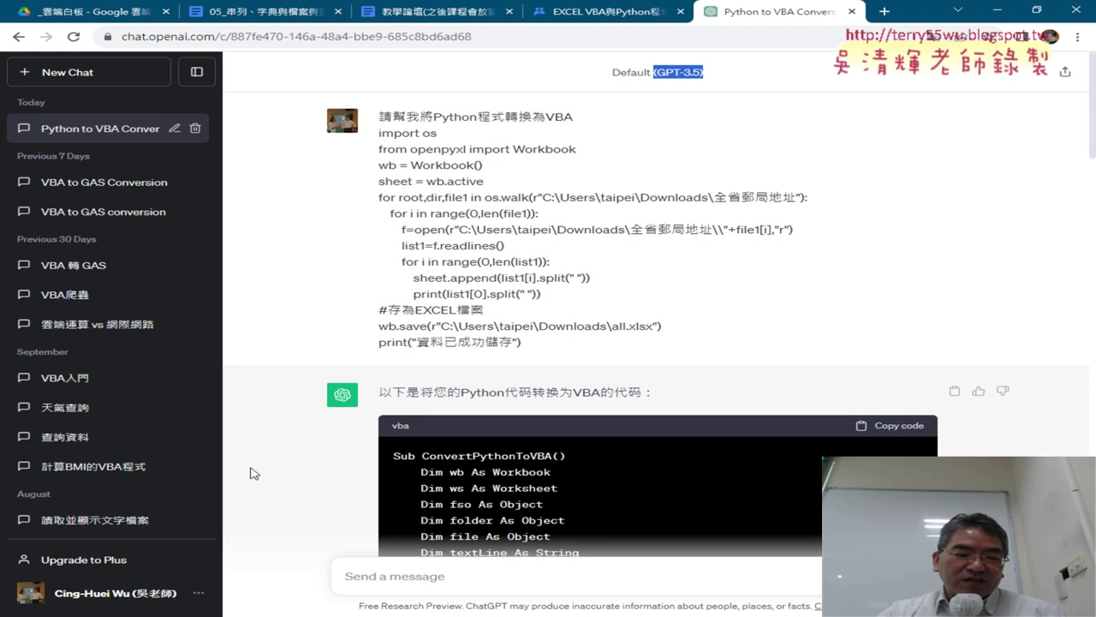
left_click(129, 559)
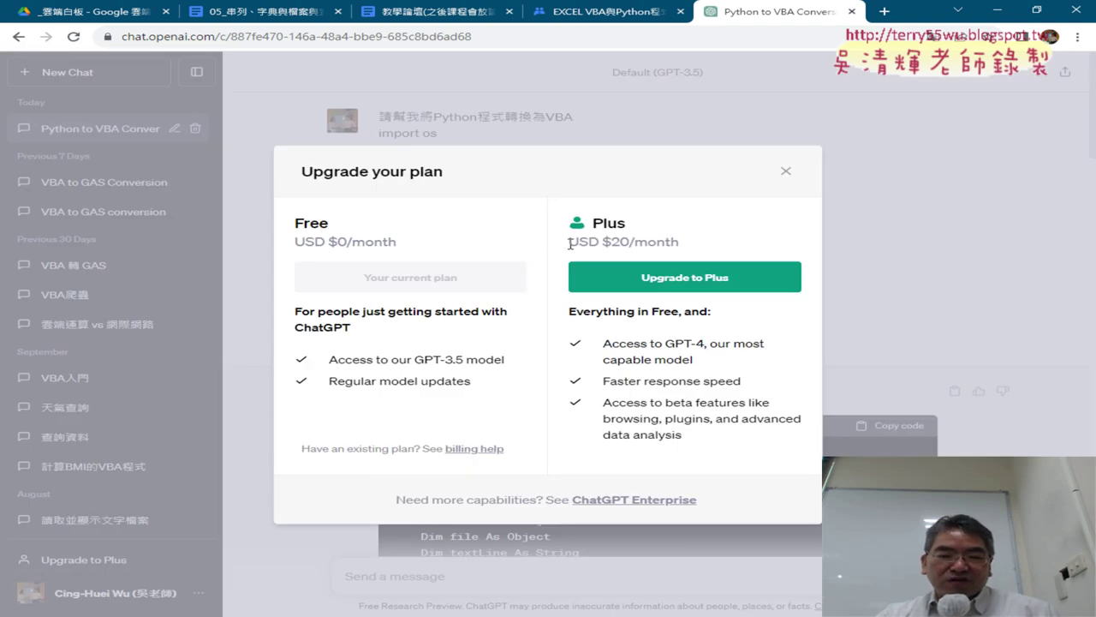
- Highlight the Plus plan's USD $20/month price, then close the Upgrade your plan dialog
left_click_drag(569, 243, 702, 247)
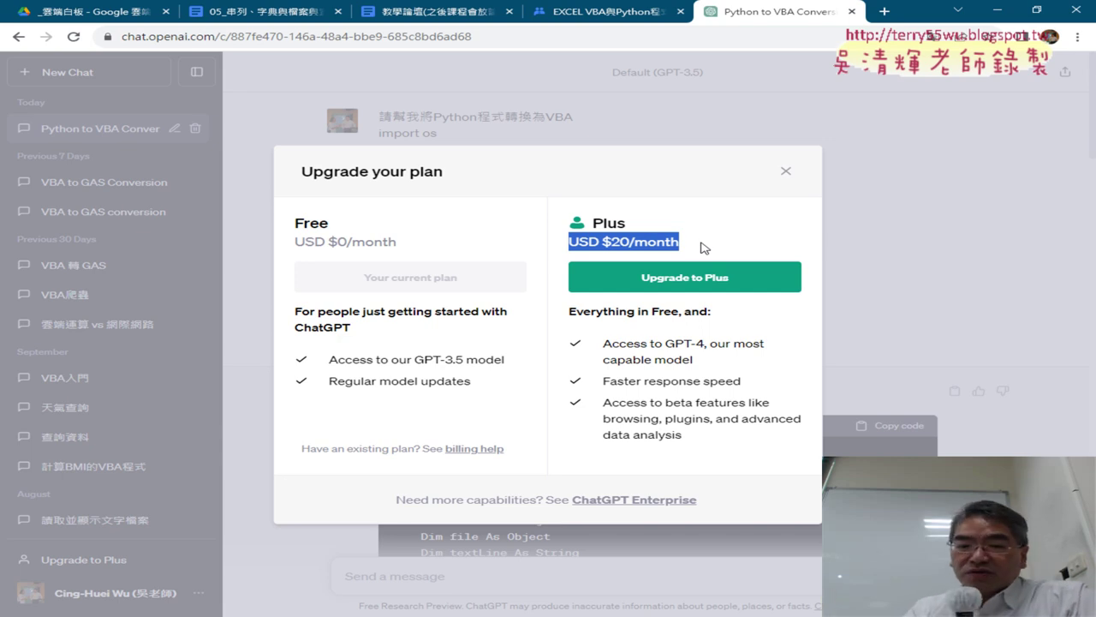
left_click(786, 174)
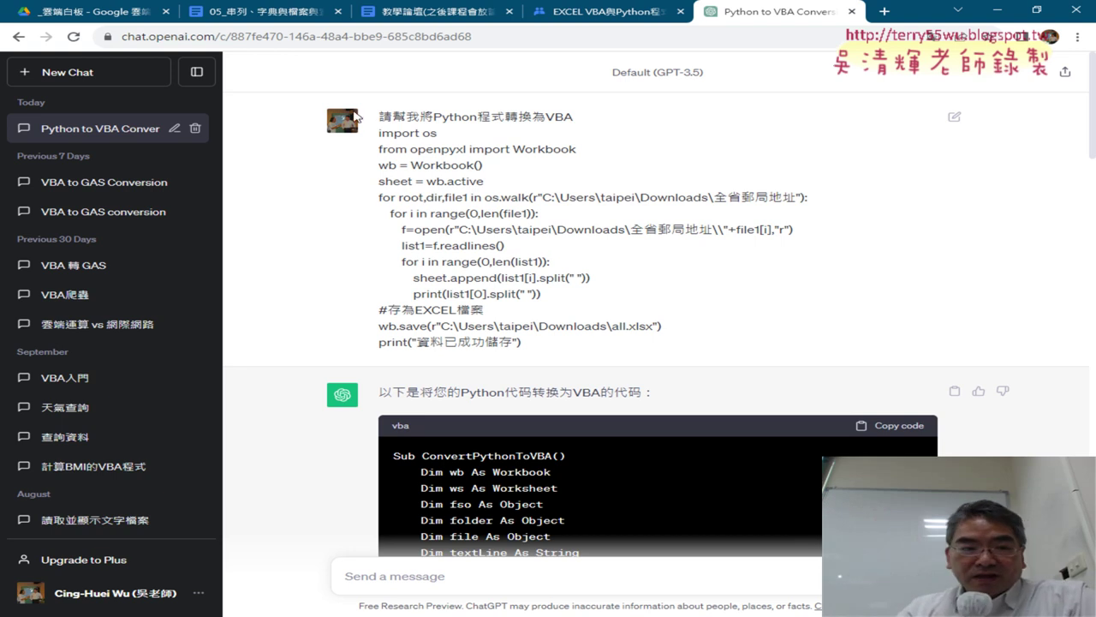
- In the Google Docs course notes, scroll past the MonthCAI code to the SQLite heading and data-type table
left_click(256, 15)
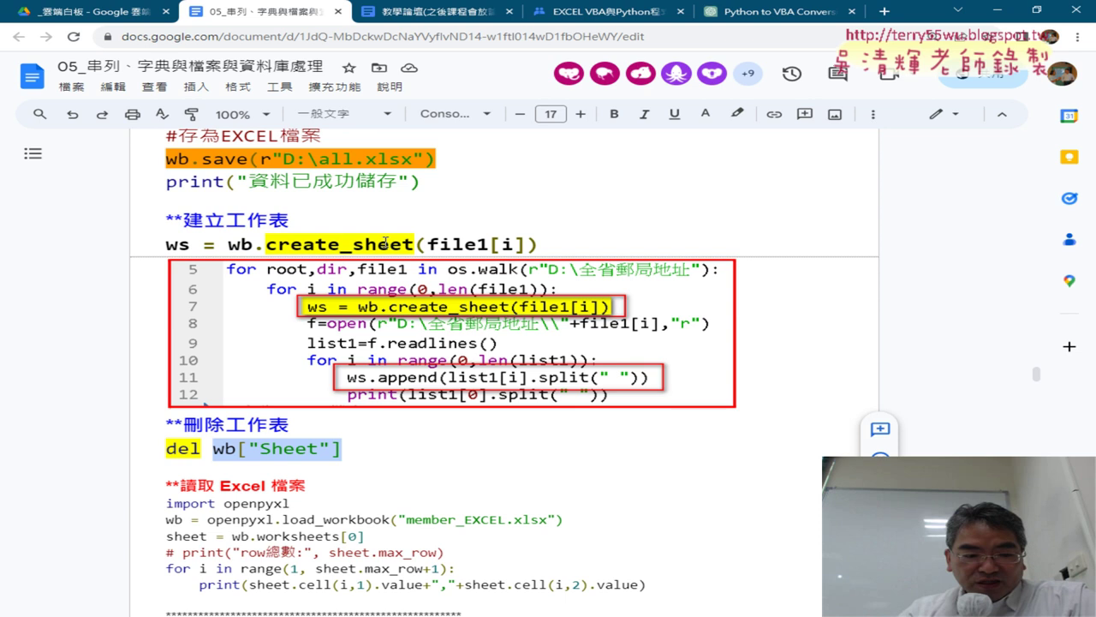
scroll(384, 242, "down", 3)
scroll(745, 324, "down", 3)
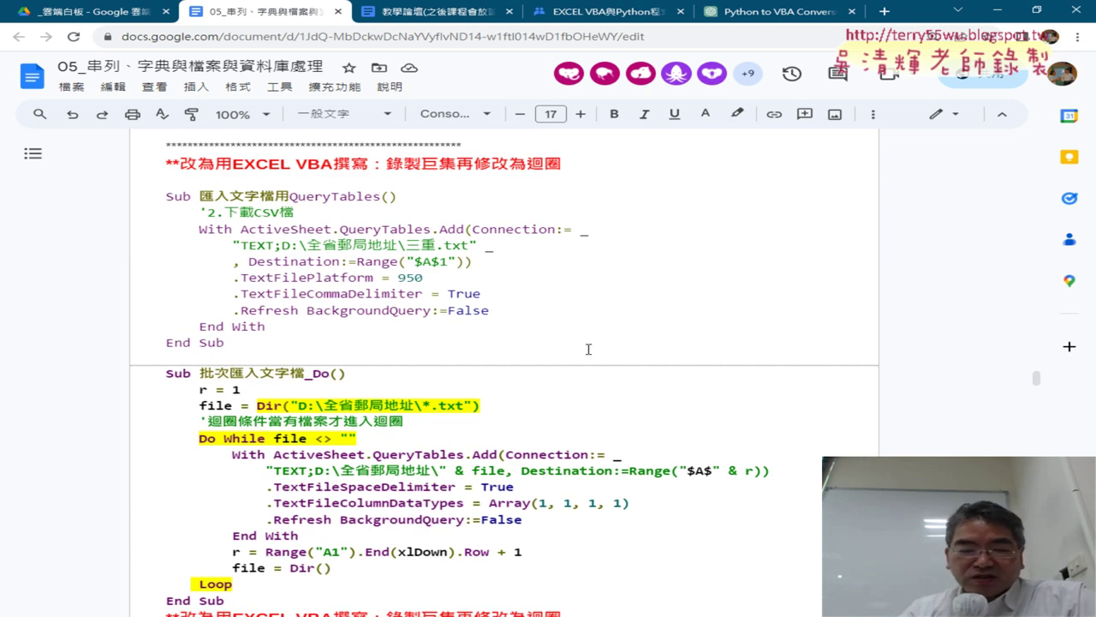
scroll(585, 347, "down", 3)
scroll(771, 343, "down", 4)
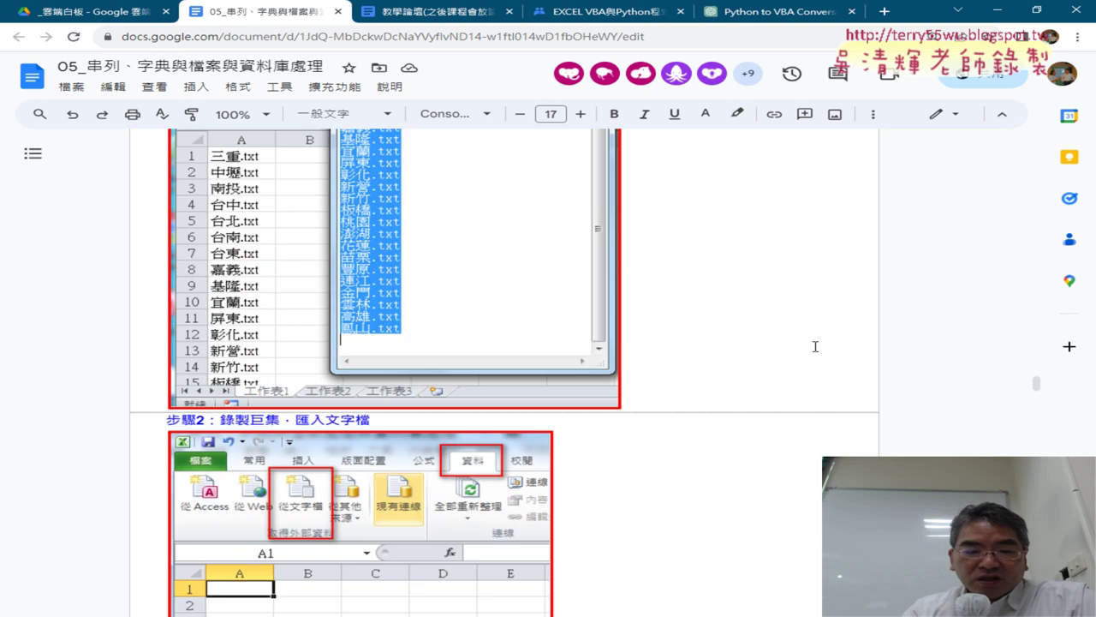
scroll(820, 345, "down", 3)
scroll(820, 345, "down", 3)
scroll(817, 347, "down", 4)
scroll(815, 349, "down", 3)
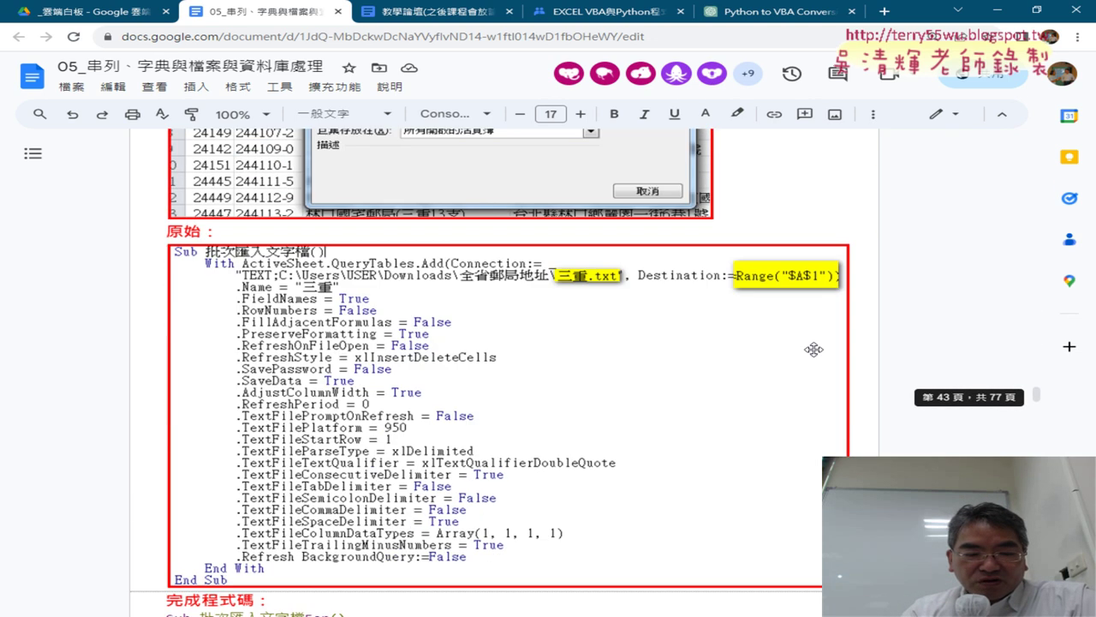
scroll(816, 349, "down", 3)
scroll(815, 348, "down", 3)
scroll(815, 352, "down", 3)
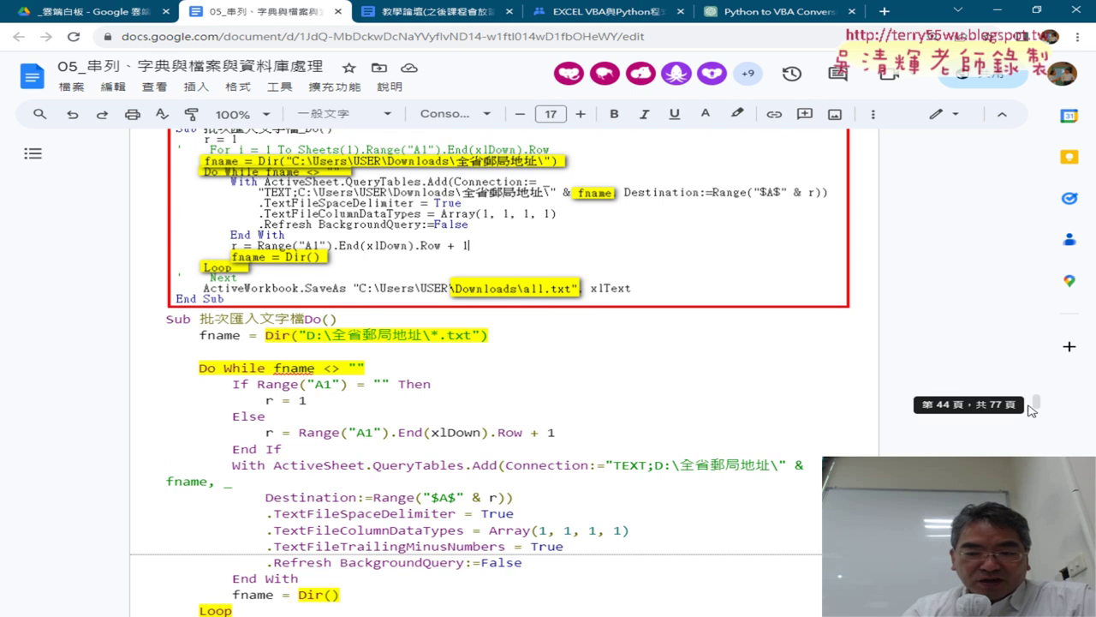
left_click_drag(1036, 407, 1037, 417)
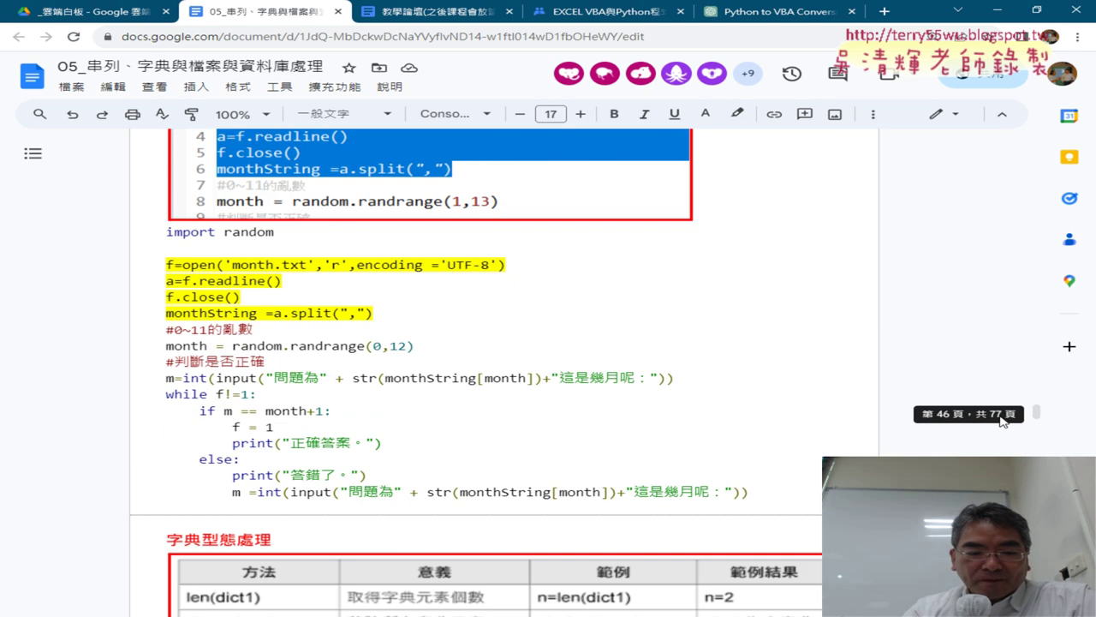
scroll(657, 390, "down", 2)
scroll(657, 389, "down", 2)
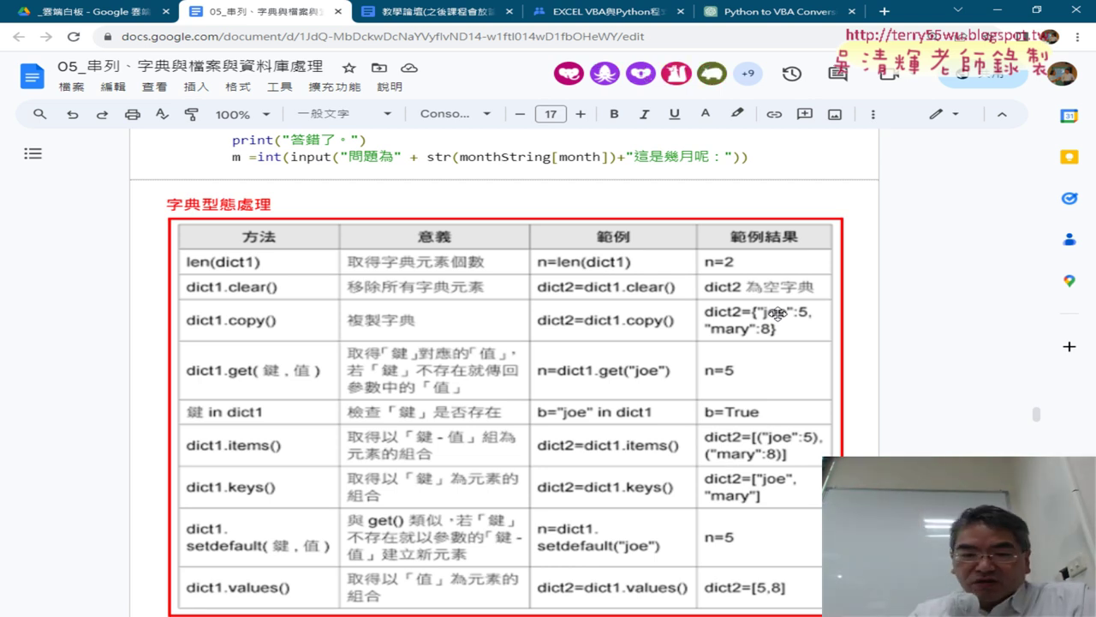
scroll(777, 313, "down", 5)
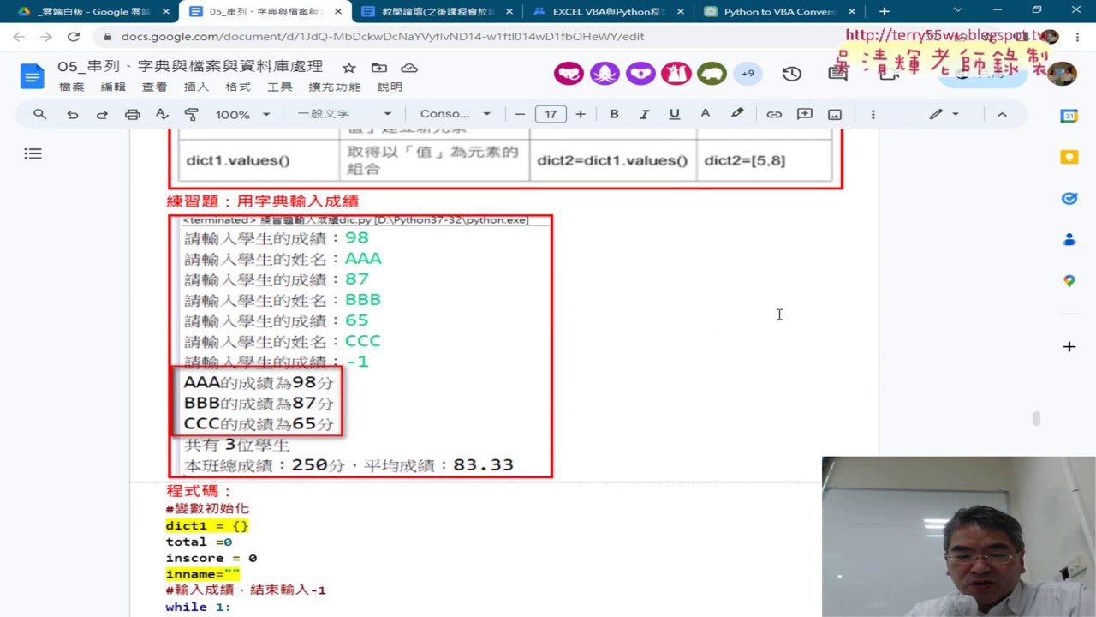
scroll(778, 314, "down", 3)
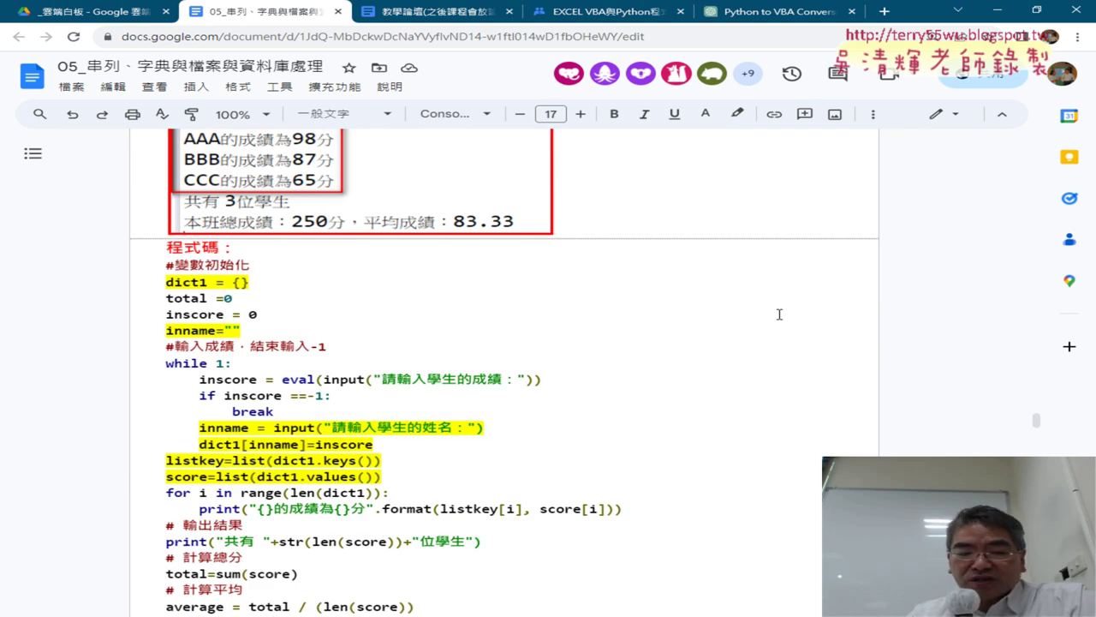
scroll(779, 315, "down", 1)
scroll(780, 314, "down", 5)
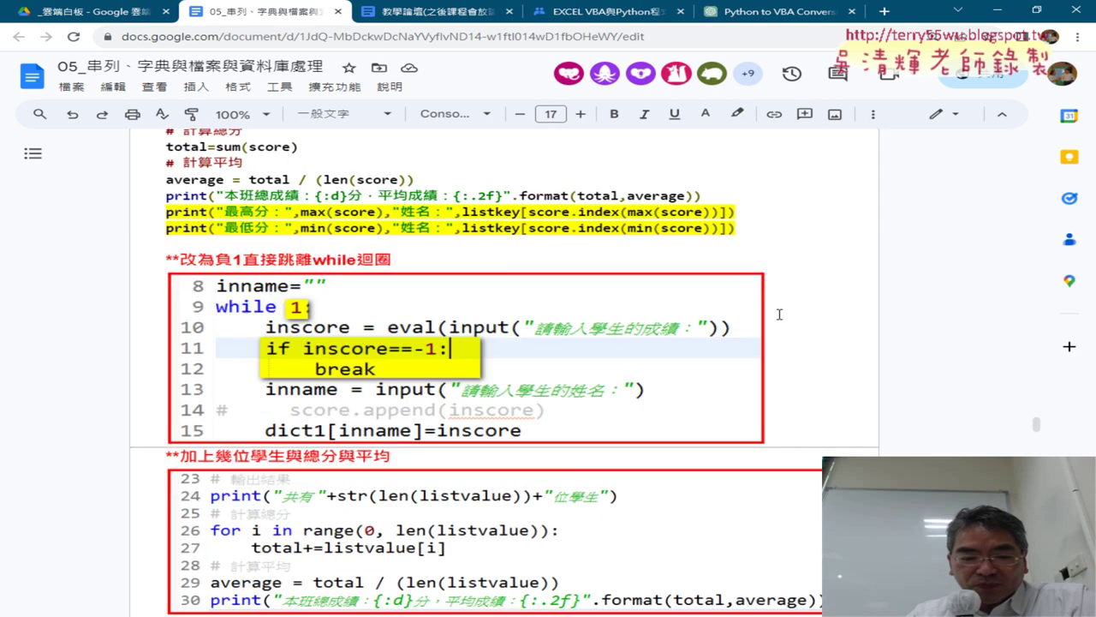
scroll(780, 314, "down", 3)
scroll(780, 314, "down", 5)
scroll(779, 315, "down", 5)
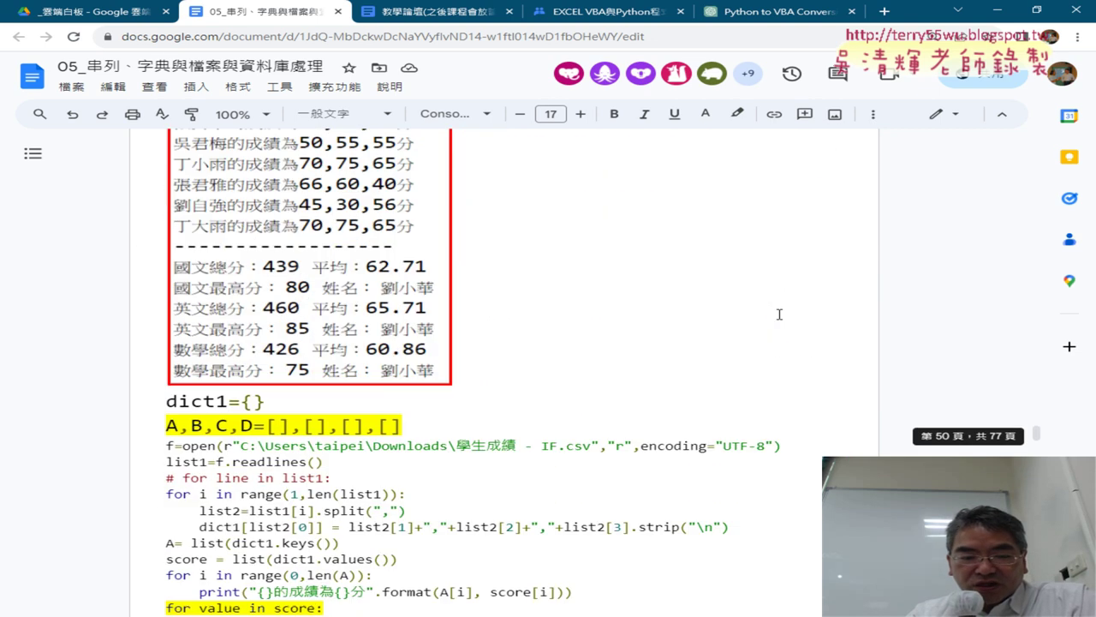
scroll(779, 314, "down", 5)
scroll(780, 314, "down", 4)
scroll(779, 314, "down", 4)
scroll(779, 314, "down", 4)
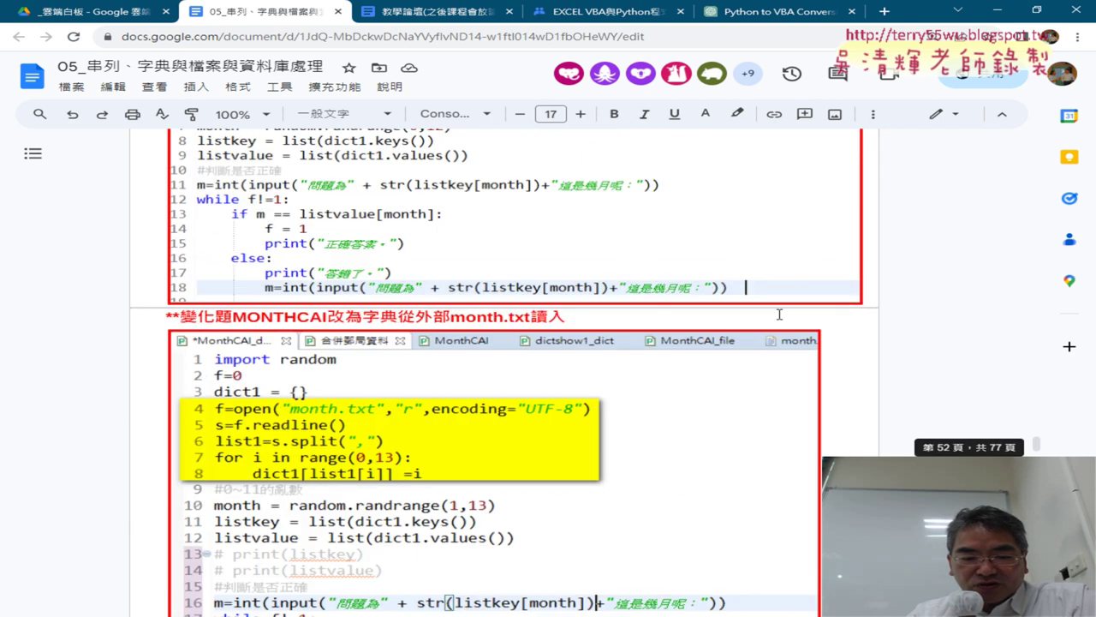
scroll(779, 315, "down", 3)
scroll(1037, 451, "down", 3)
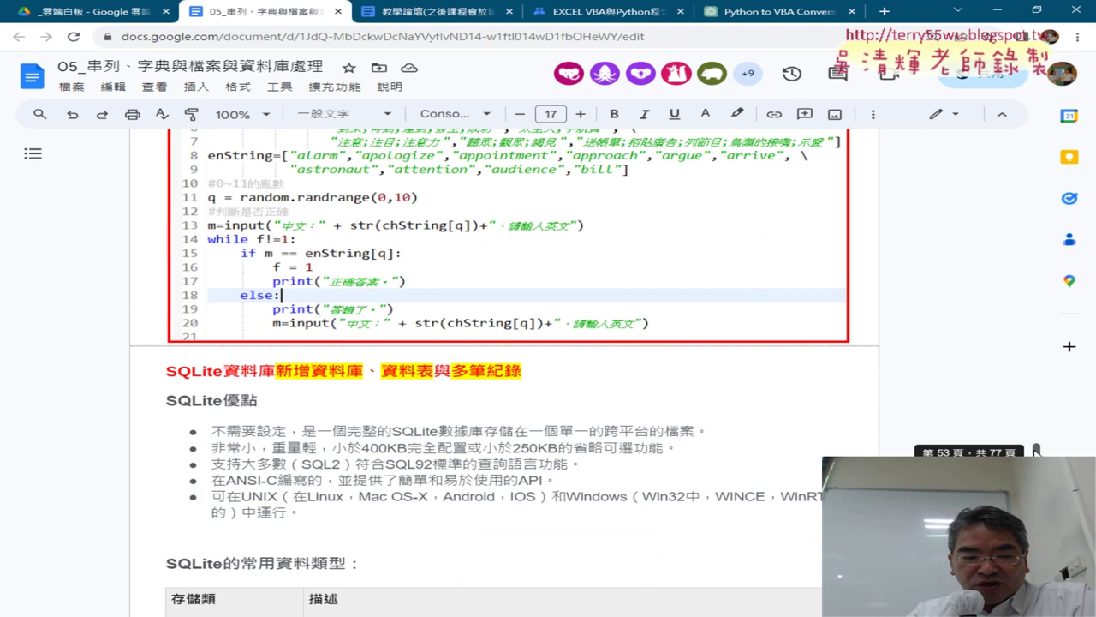
scroll(1037, 452, "down", 4)
scroll(1037, 451, "down", 3)
scroll(513, 342, "down", 1)
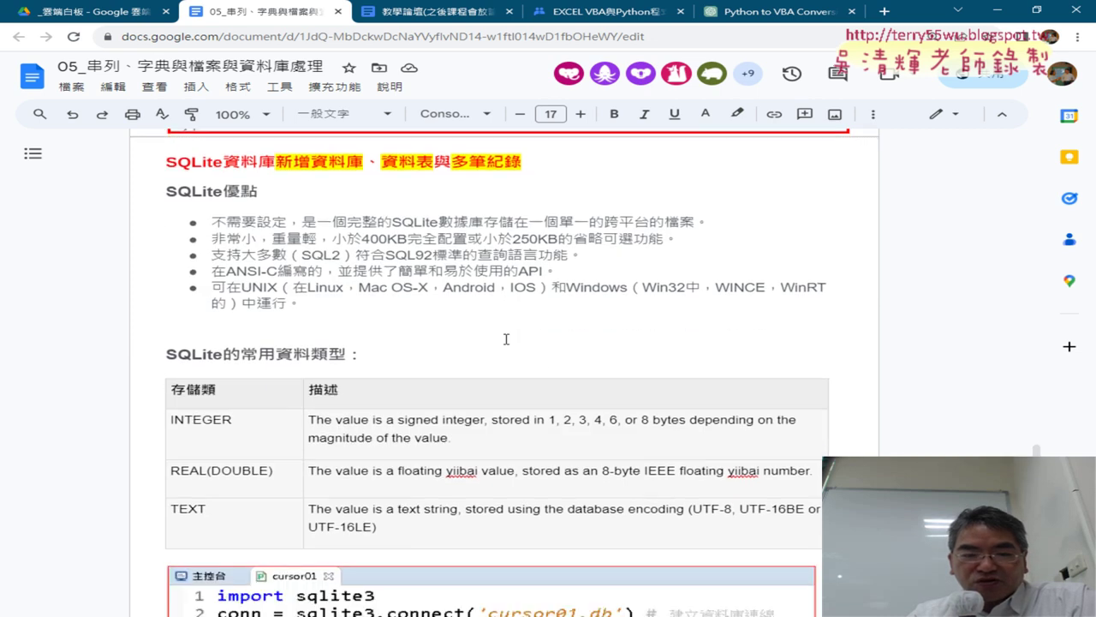
left_click_drag(311, 154, 363, 152)
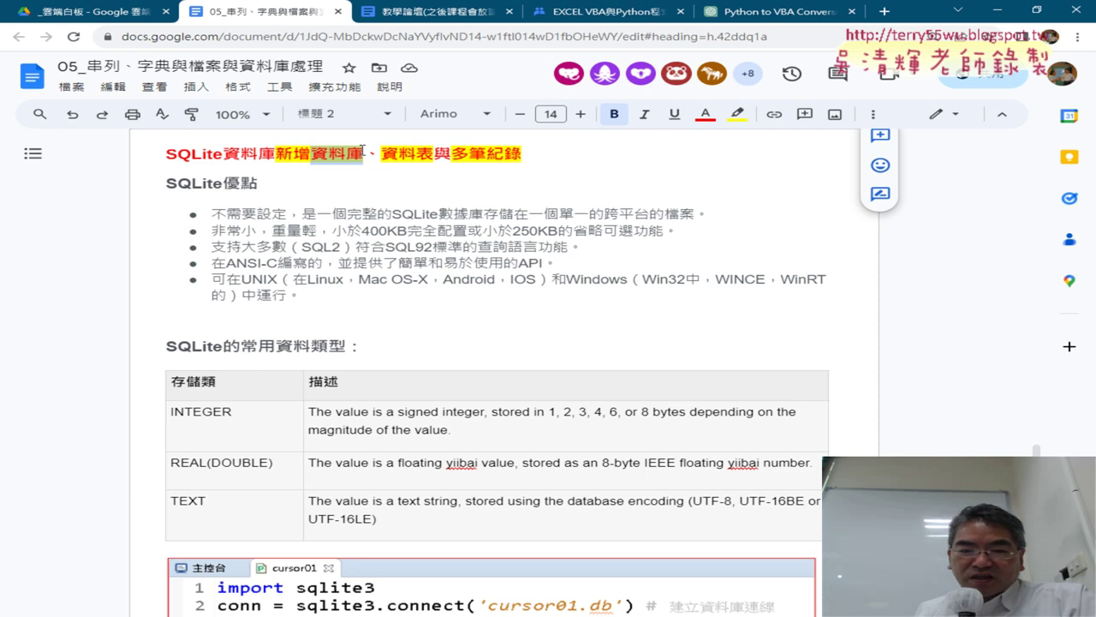
- Scroll down to the sqlite3 code block and highlight its import, connect and cursor lines
scroll(362, 151, "down", 4)
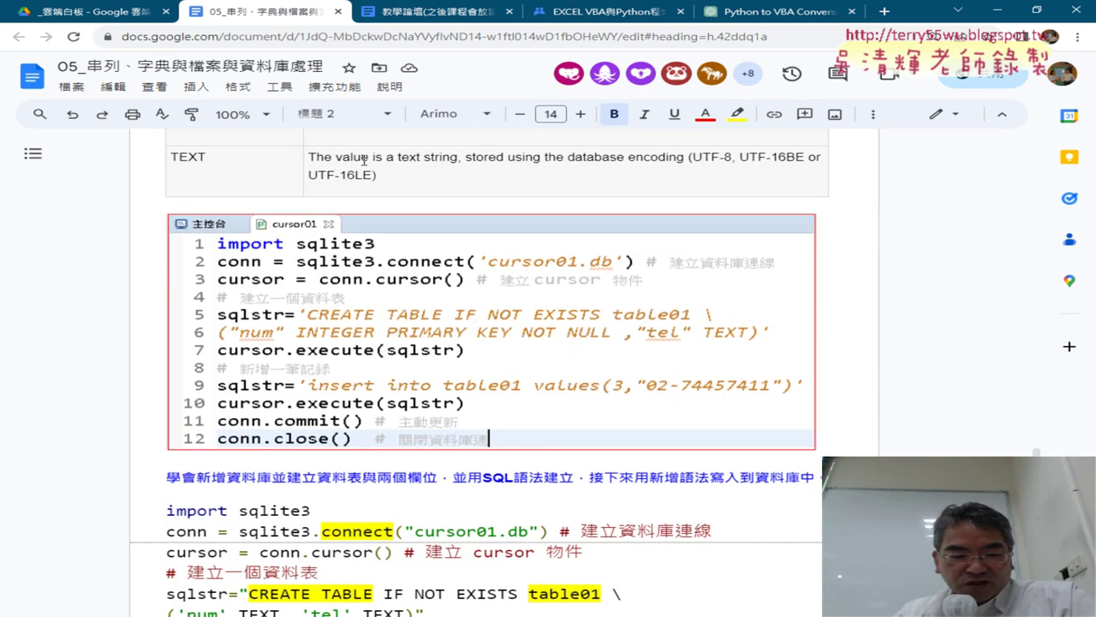
scroll(364, 160, "down", 3)
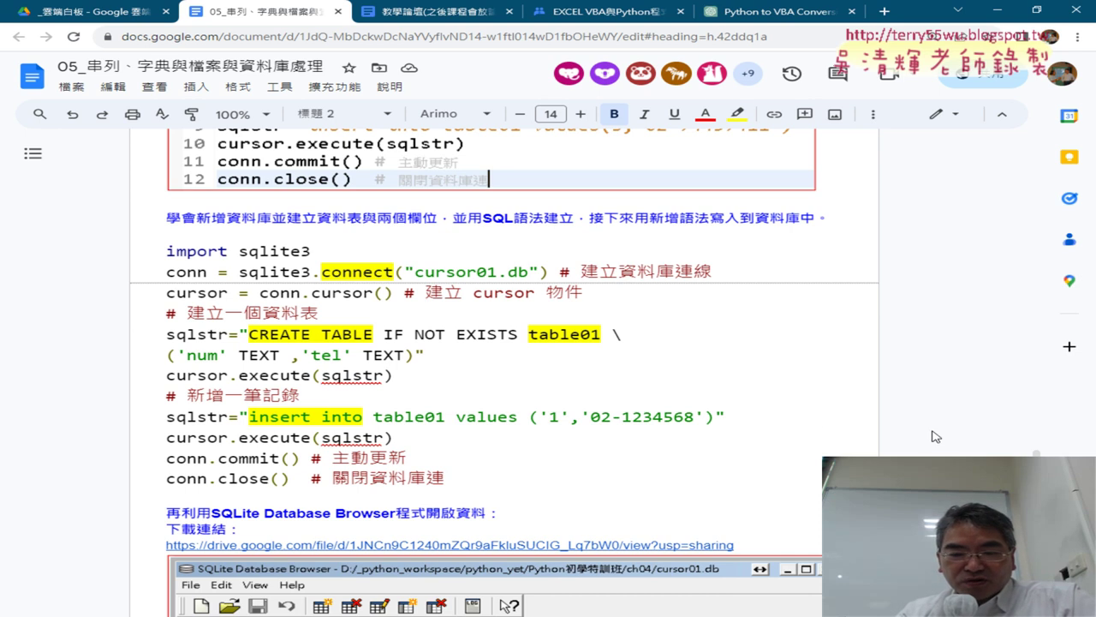
mouse_move(1036, 453)
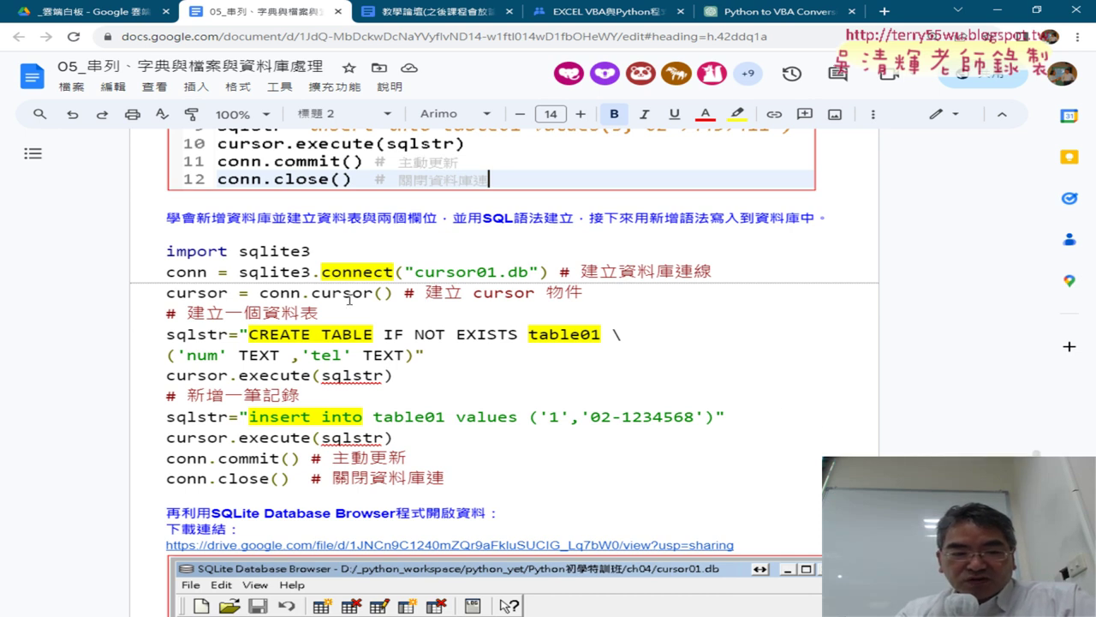
left_click_drag(160, 254, 698, 293)
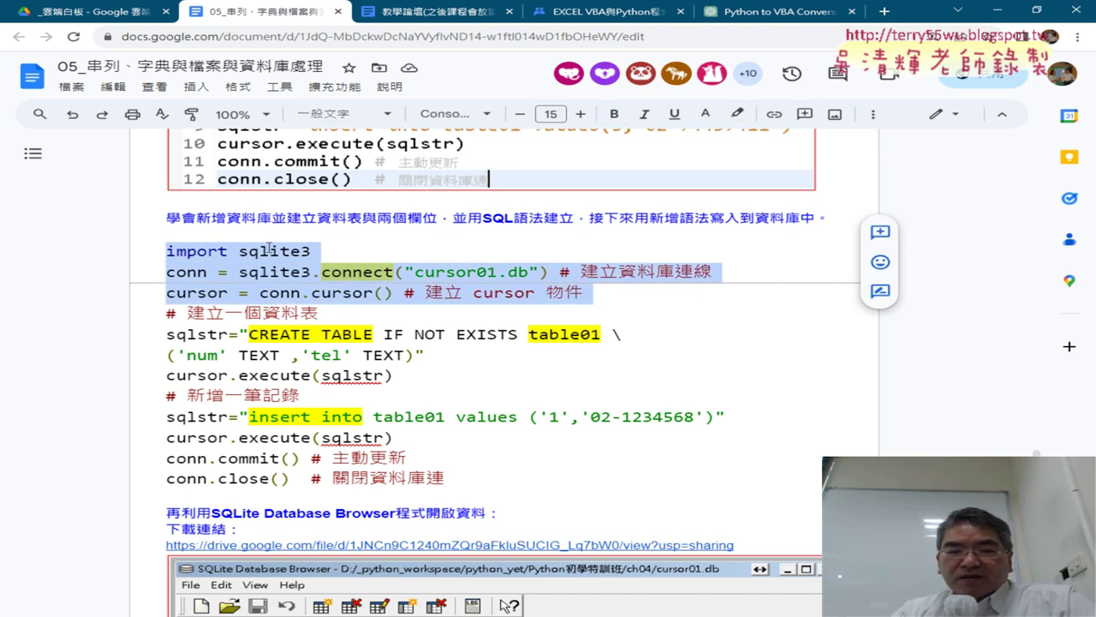
left_click(239, 250)
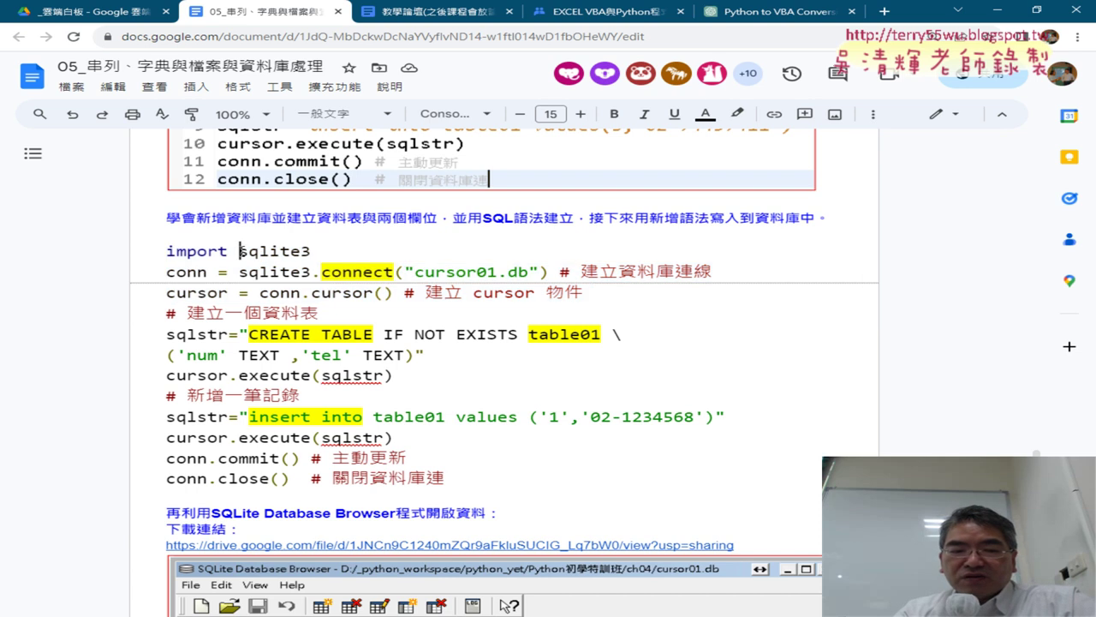
left_click_drag(240, 250, 314, 250)
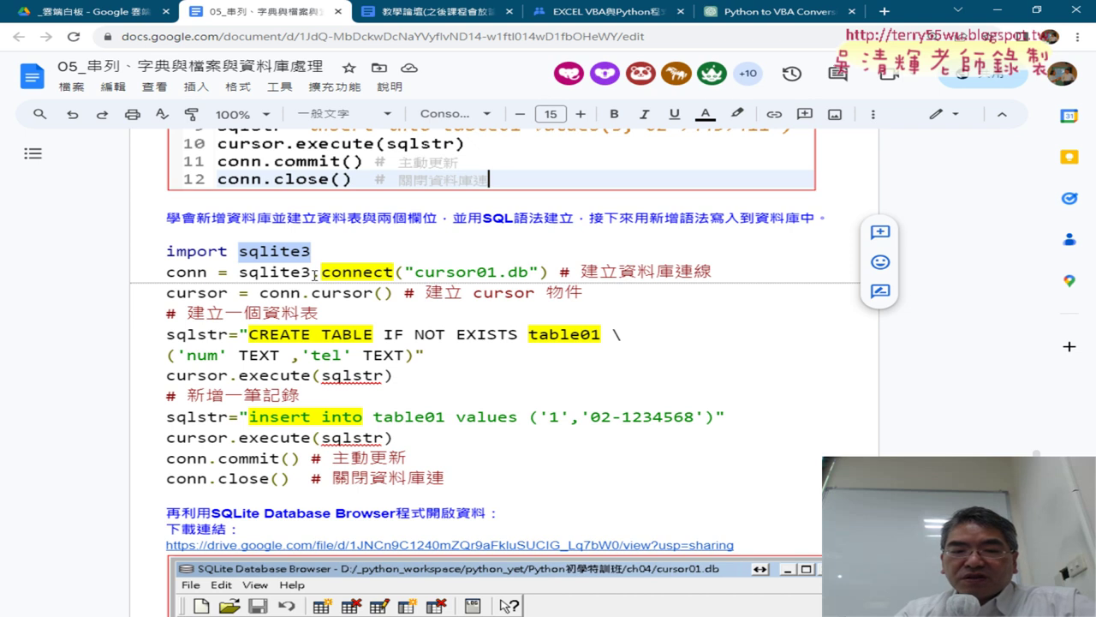
left_click_drag(311, 272, 531, 272)
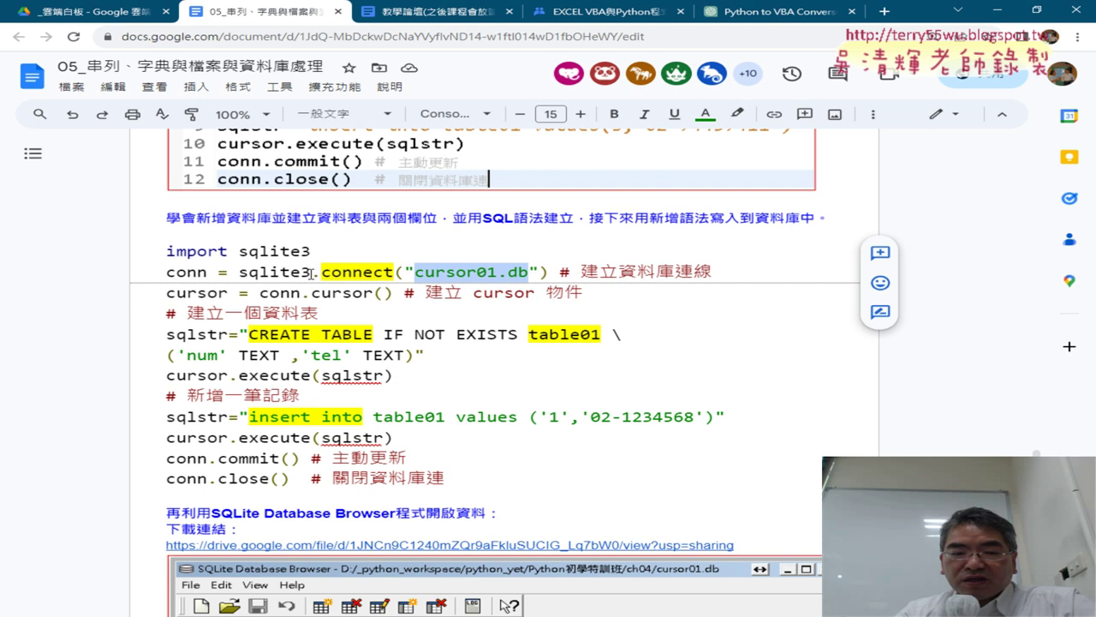
left_click_drag(312, 272, 397, 270)
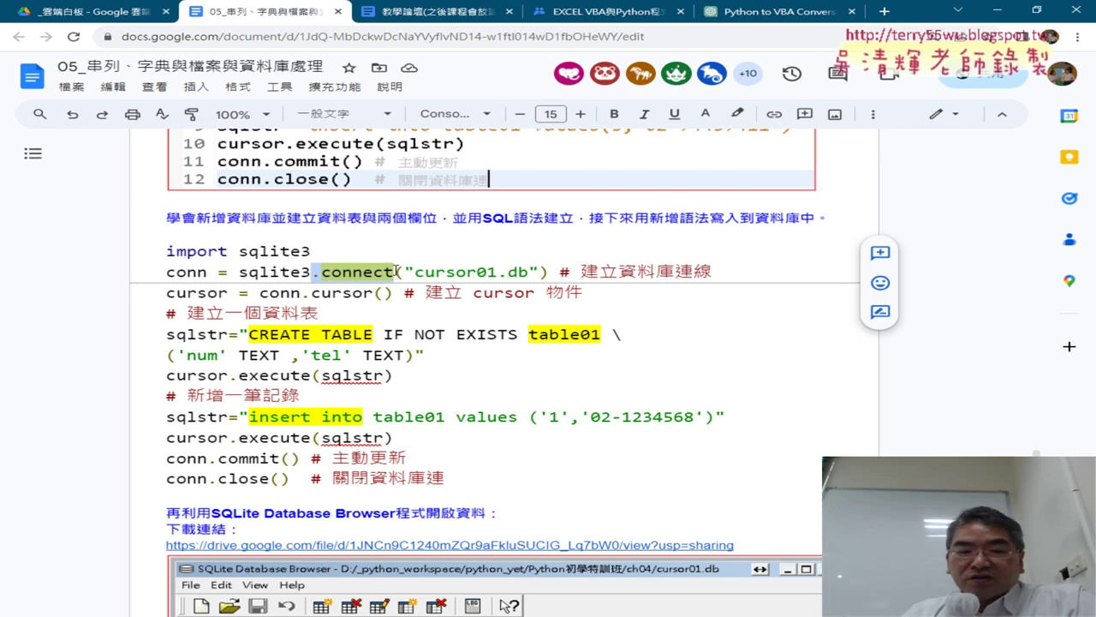
left_click_drag(166, 294, 228, 294)
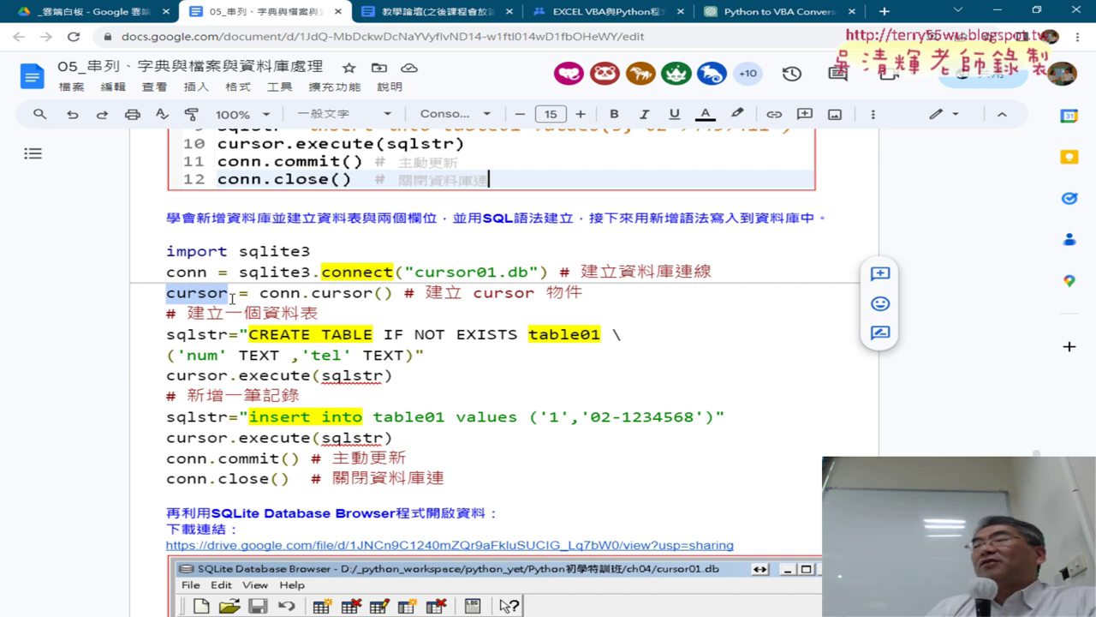
left_click(211, 272)
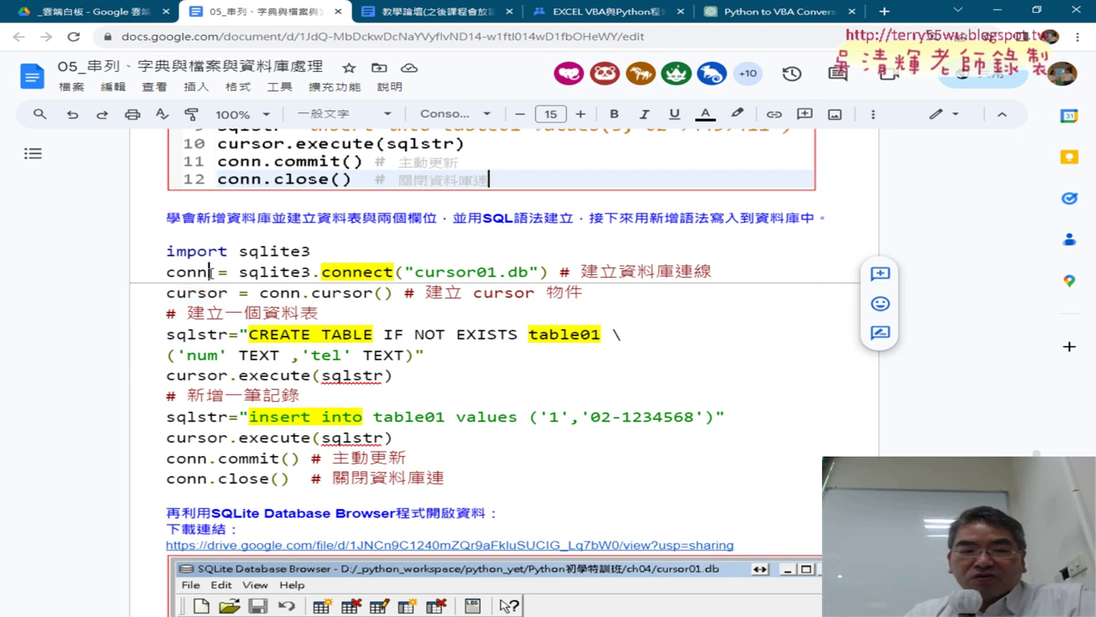
left_click_drag(211, 273, 169, 272)
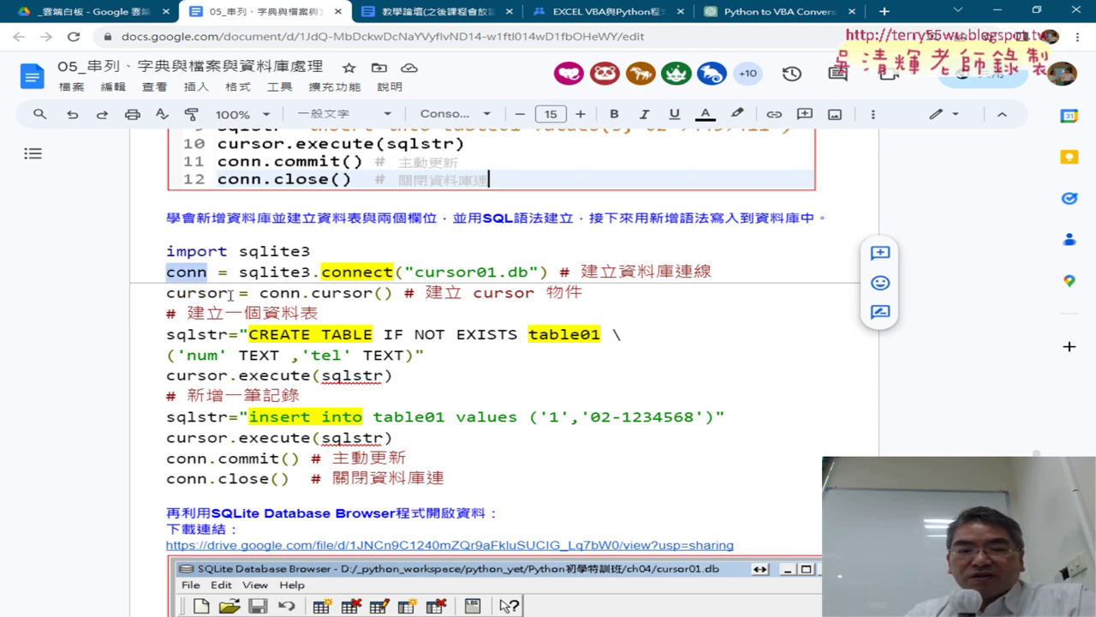
left_click_drag(230, 294, 168, 298)
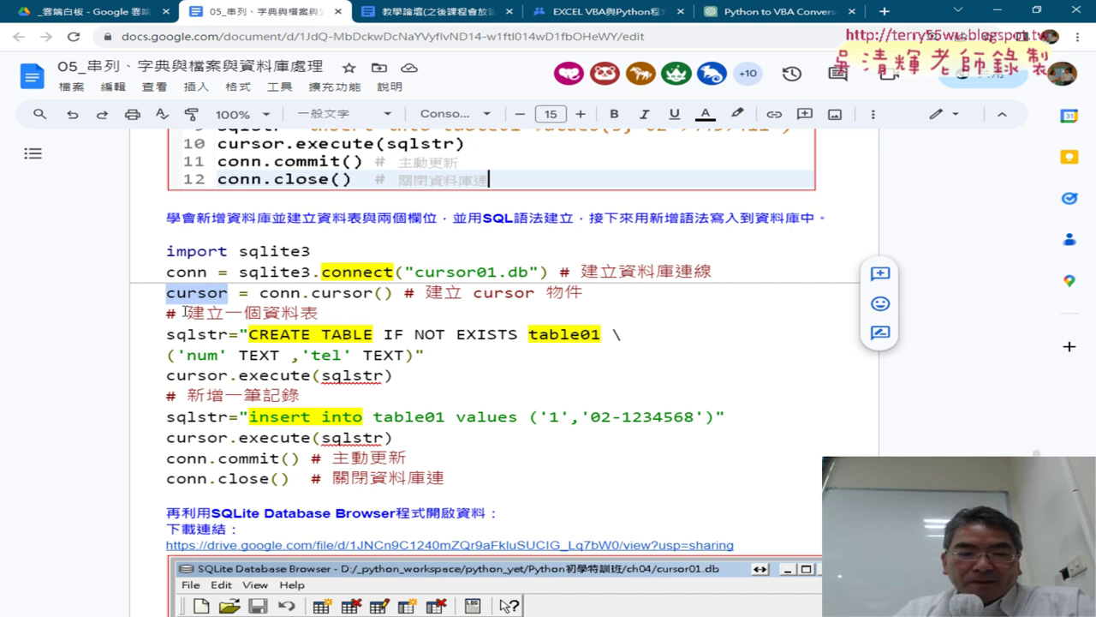
left_click_drag(161, 319, 343, 308)
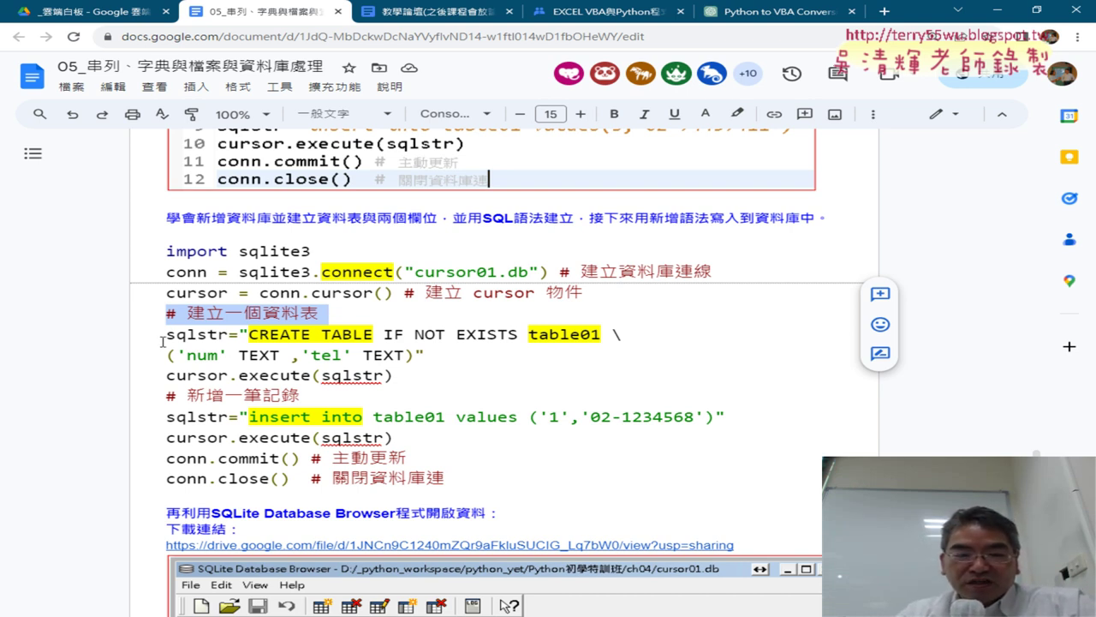
left_click(339, 353)
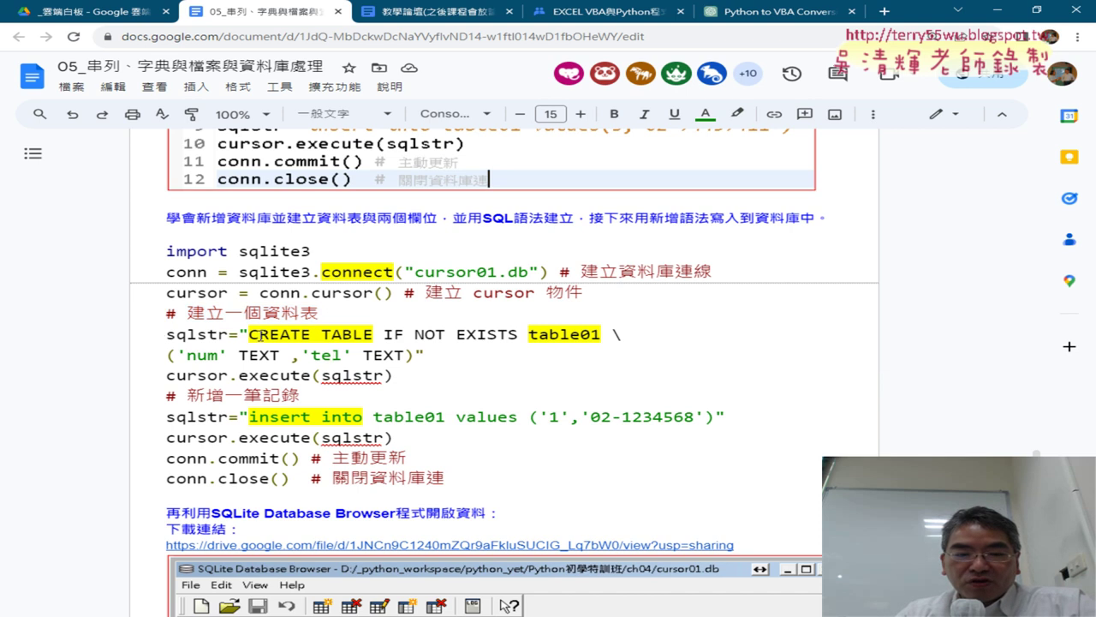
left_click_drag(250, 334, 602, 341)
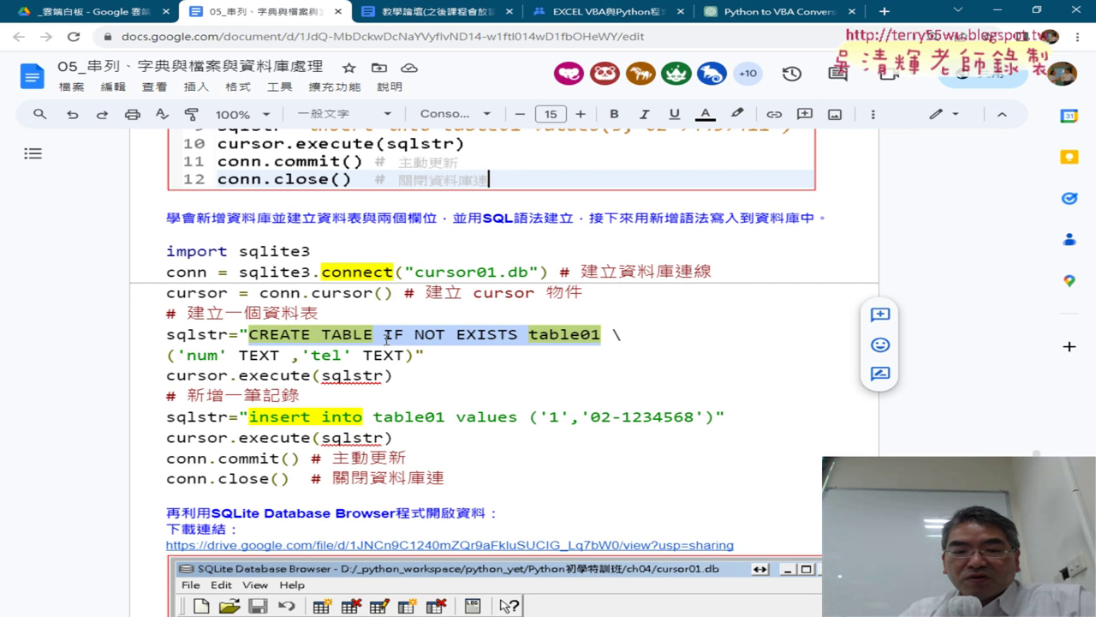
left_click_drag(385, 337, 519, 335)
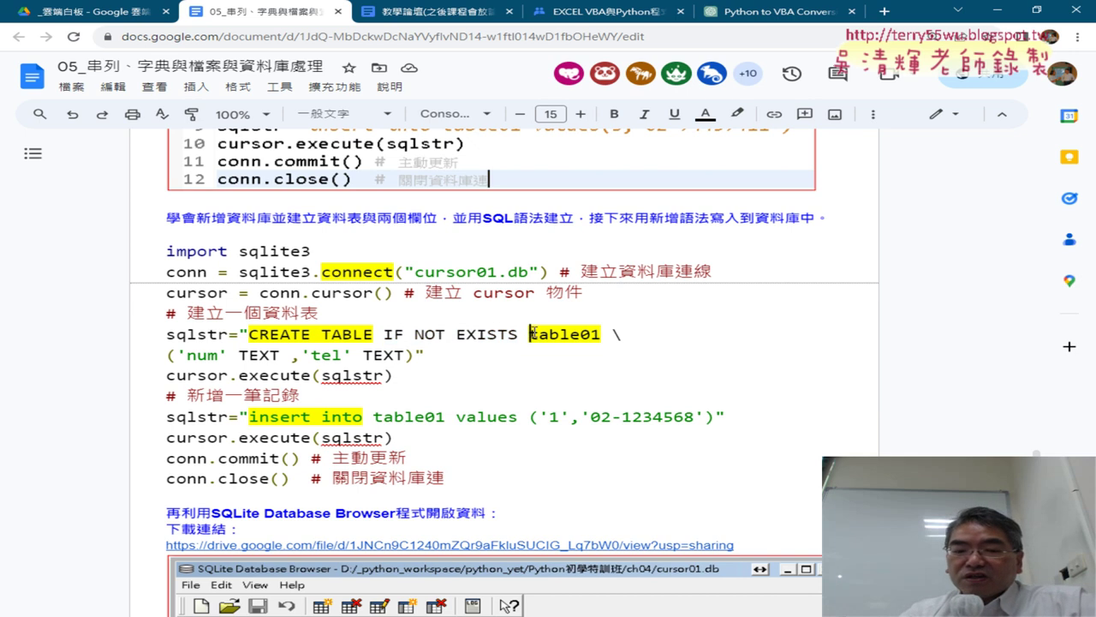
left_click_drag(528, 335, 603, 334)
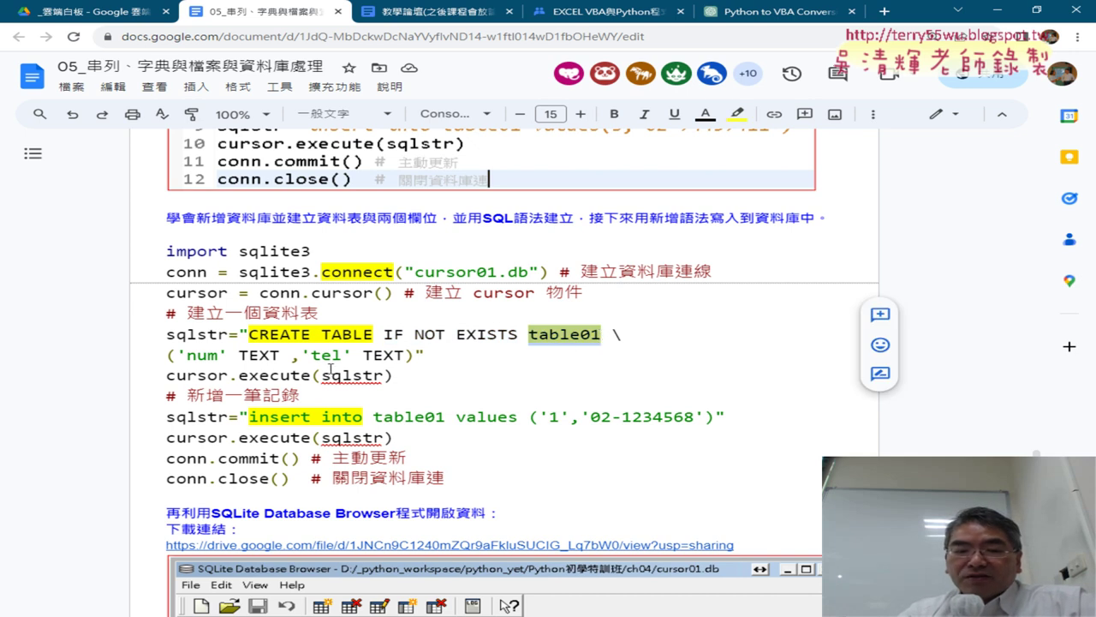
left_click_drag(177, 353, 216, 355)
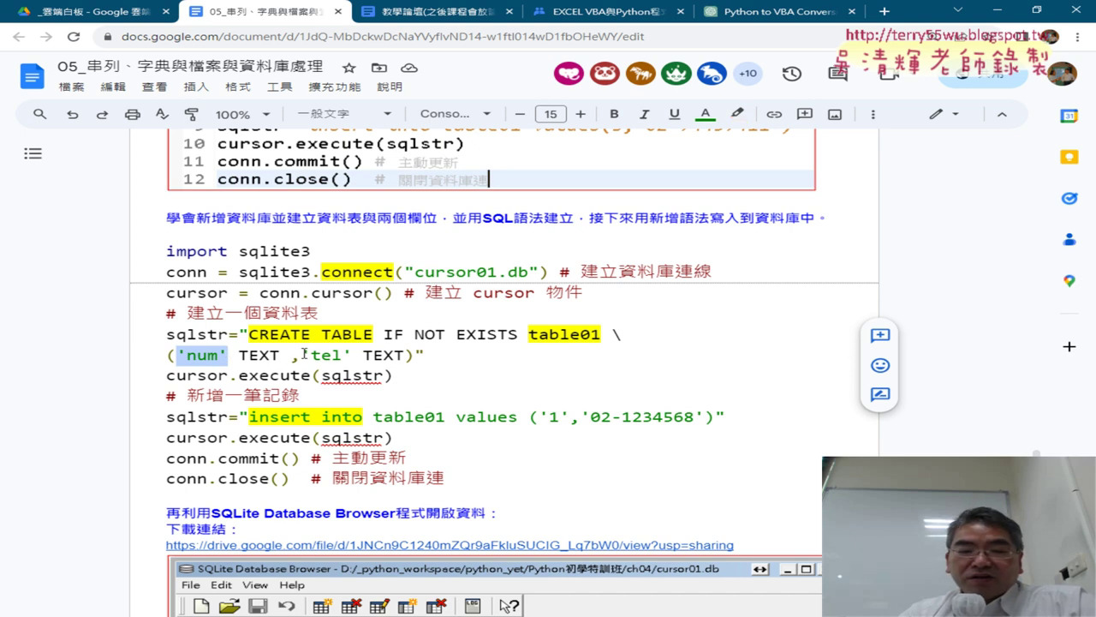
left_click_drag(302, 353, 346, 354)
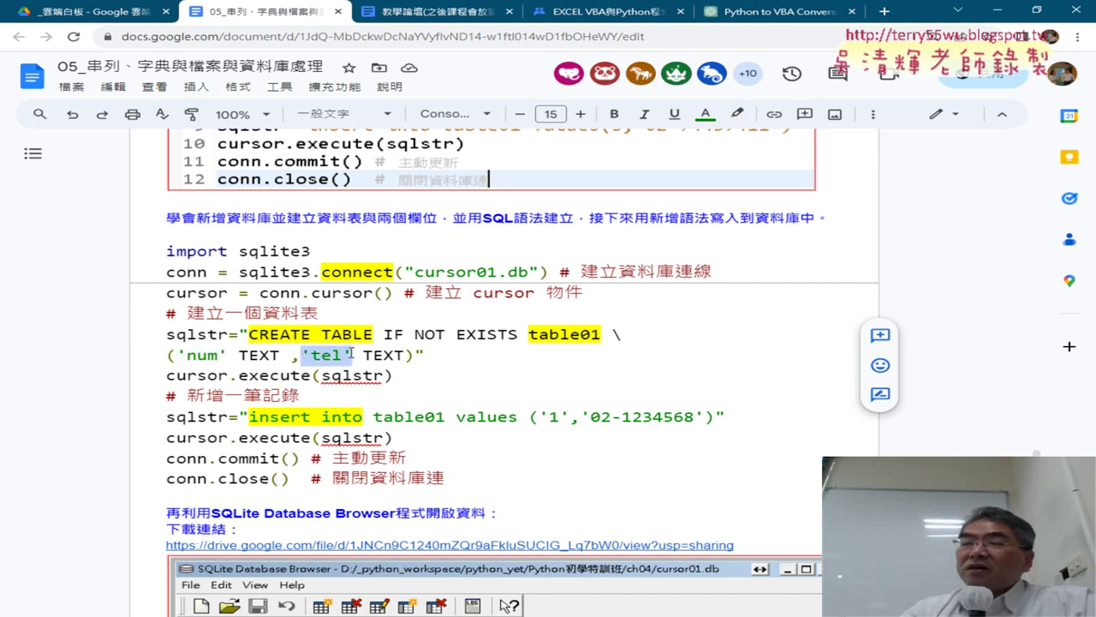
left_click_drag(239, 354, 283, 354)
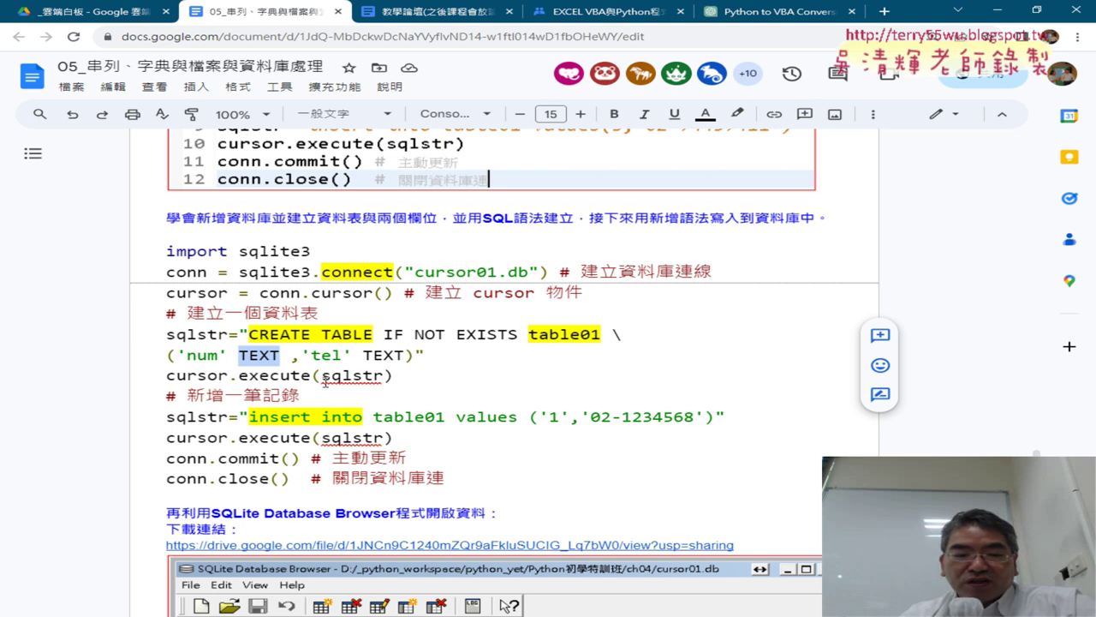
left_click_drag(238, 375, 312, 375)
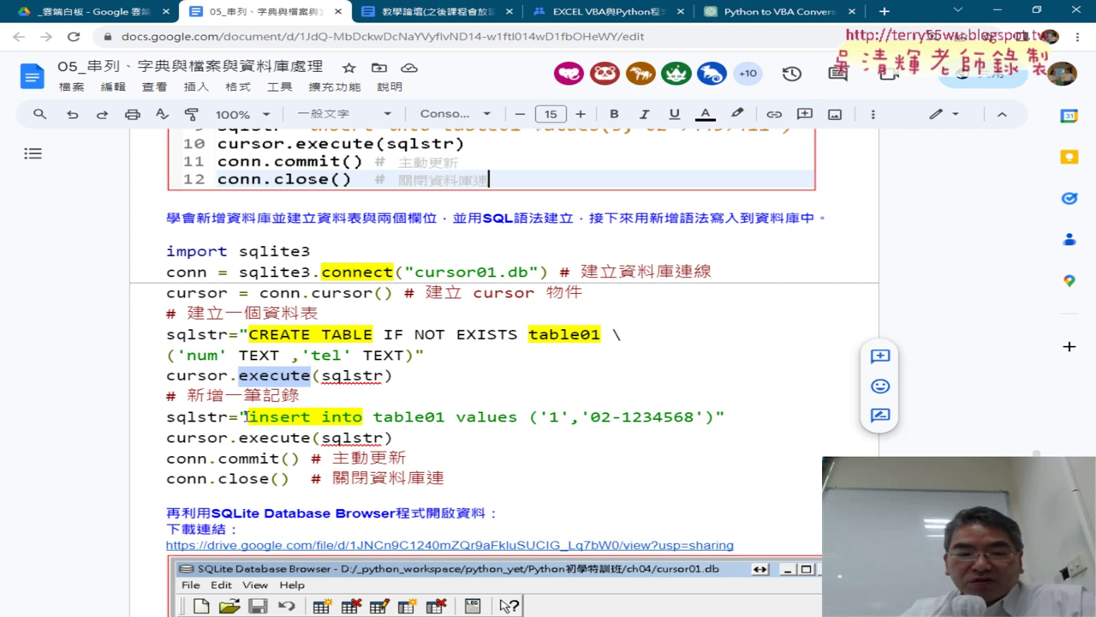
- Highlight the insert into keywords, the table01 name and the inserted values in the insert statement
left_click_drag(251, 416, 363, 418)
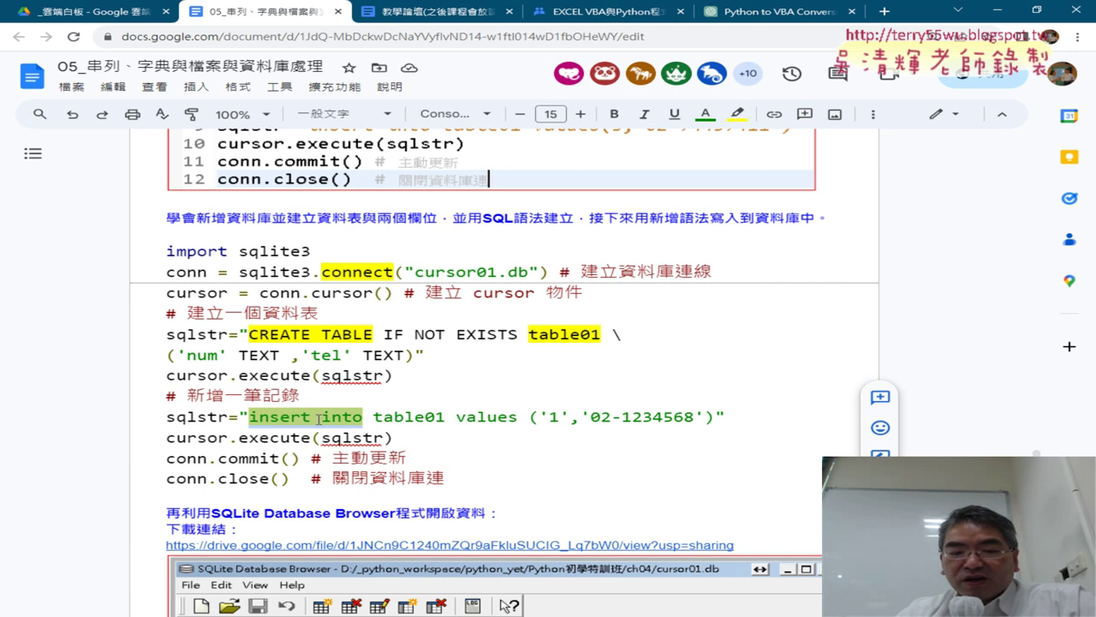
left_click_drag(373, 417, 436, 415)
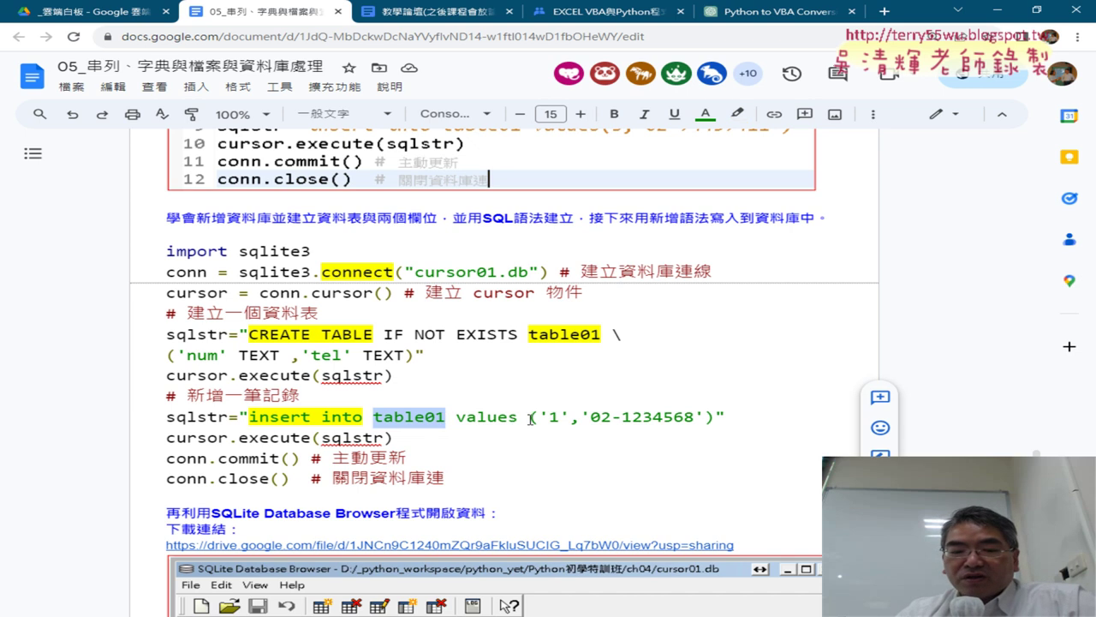
left_click_drag(446, 417, 716, 417)
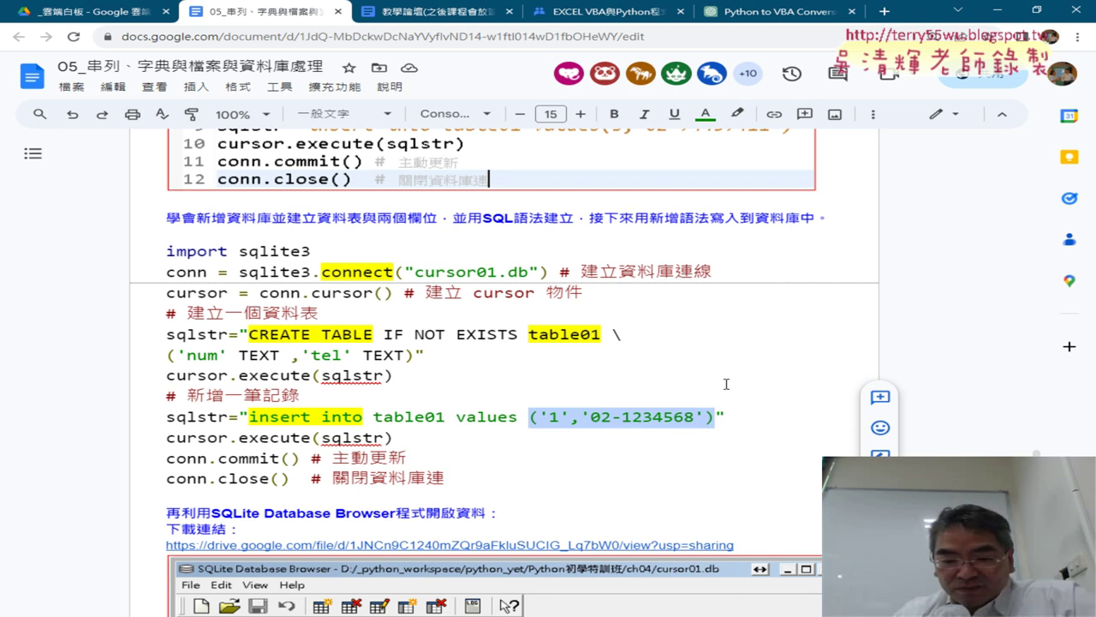
left_click(541, 416)
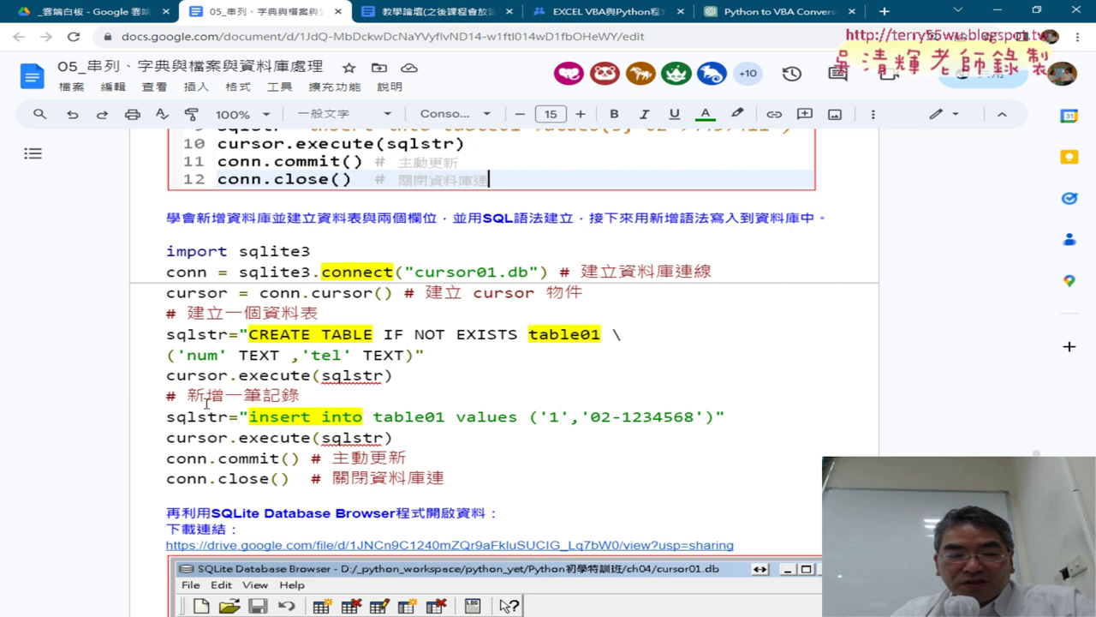
- Highlight the insert statement and cursor.execute line, then select the whole block from import sqlite3
left_click_drag(241, 416, 730, 416)
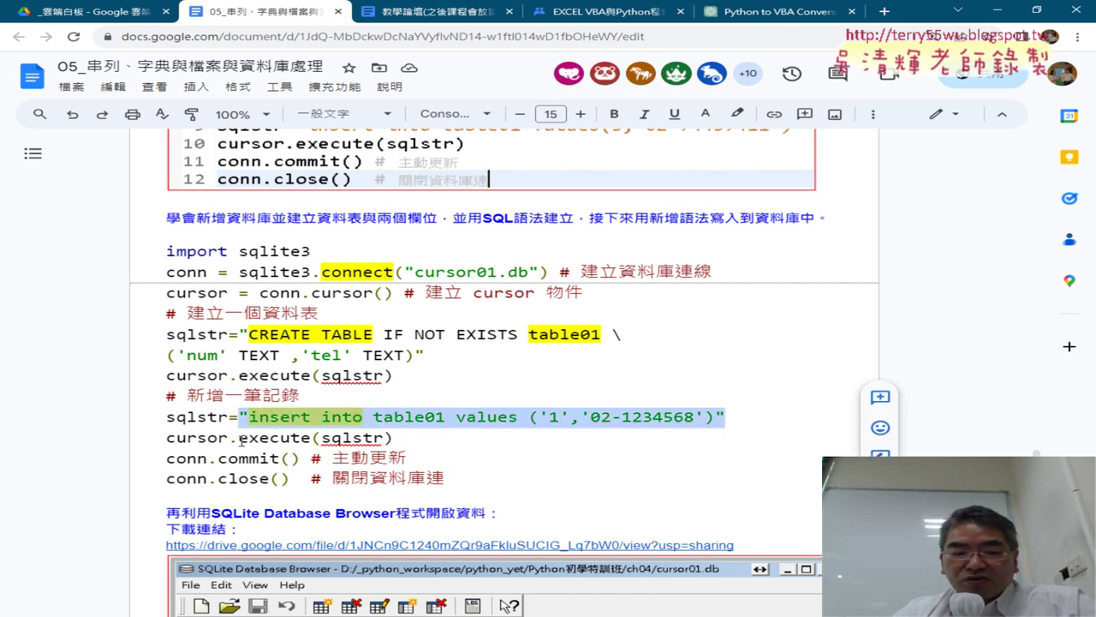
left_click_drag(239, 437, 309, 437)
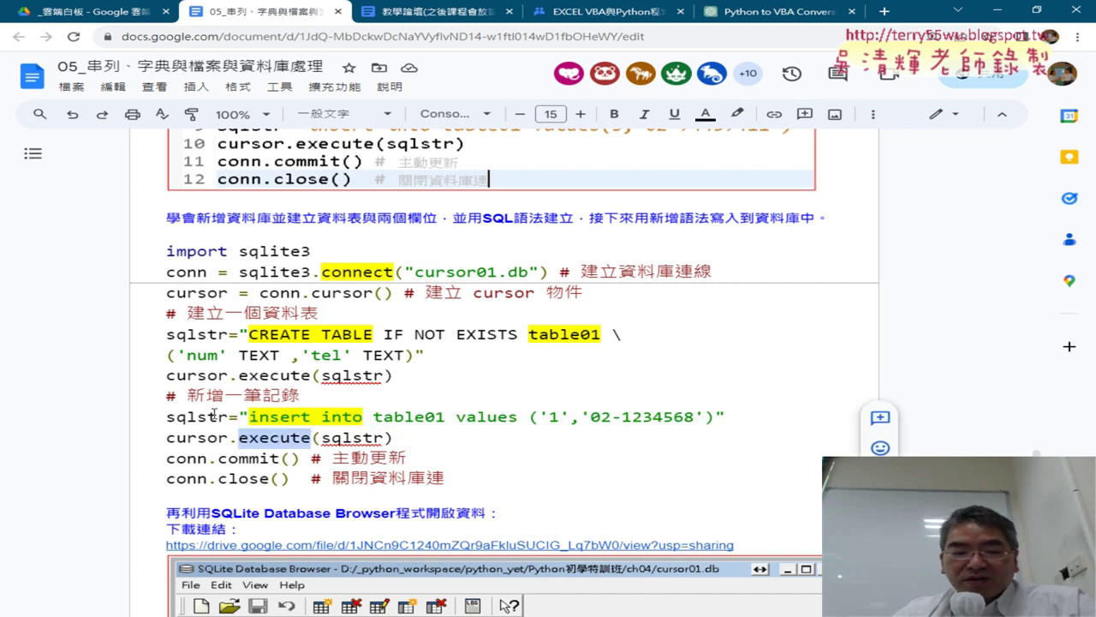
left_click(189, 417)
left_click(338, 437)
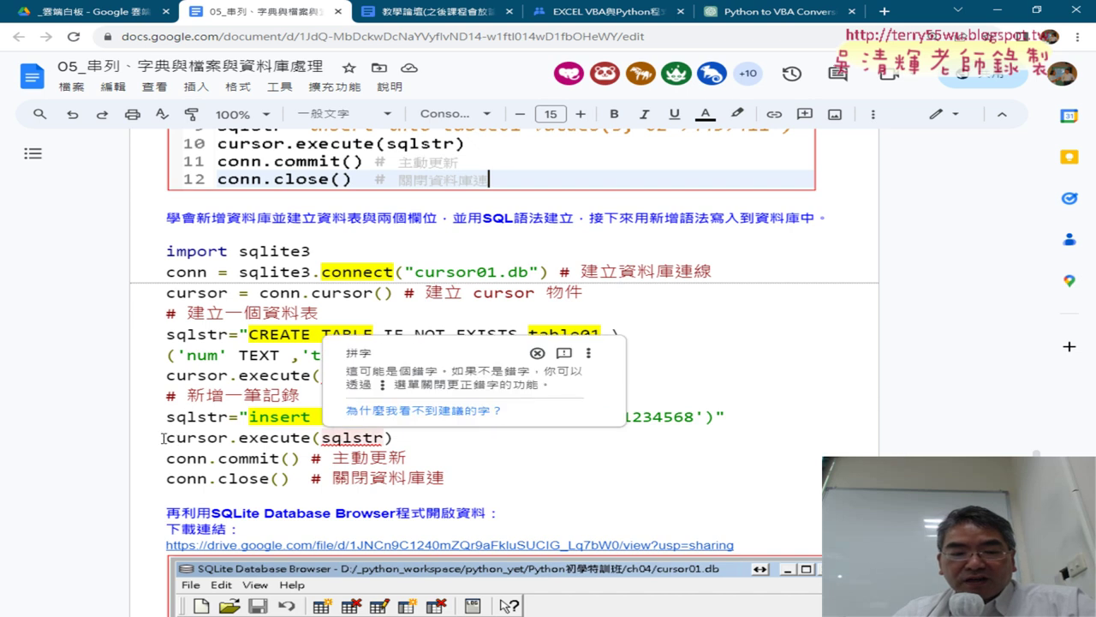
left_click_drag(163, 437, 310, 438)
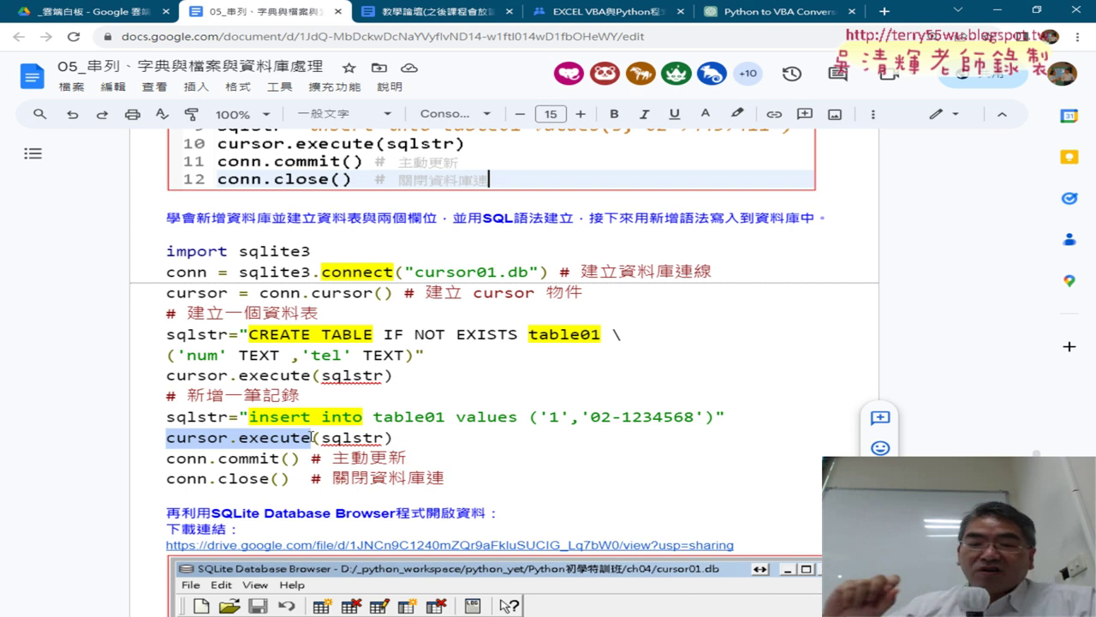
left_click(241, 459)
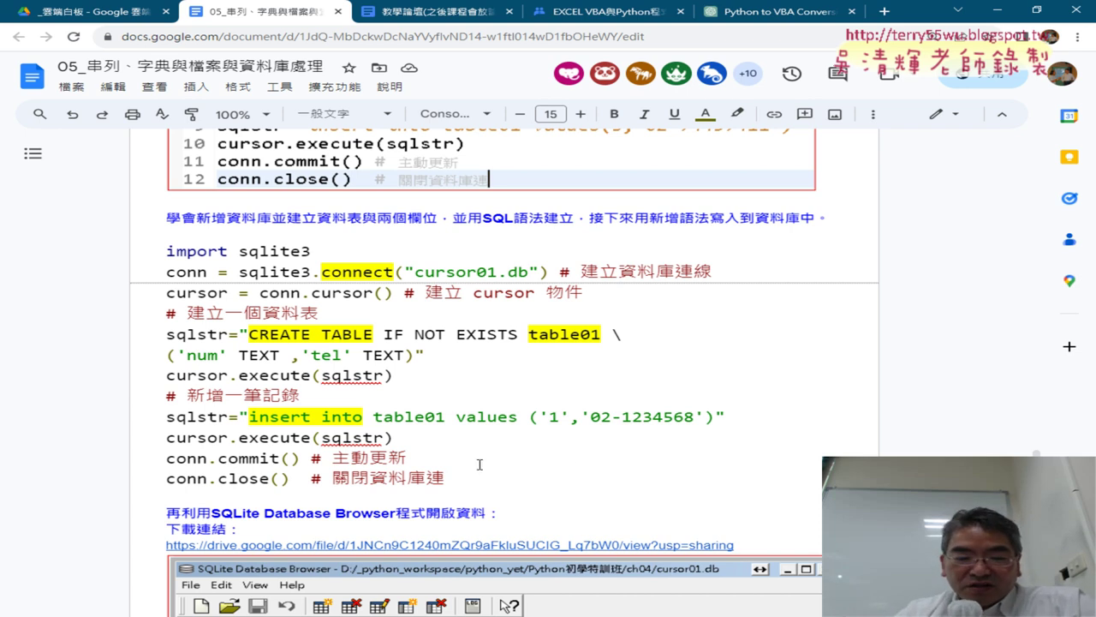
left_click_drag(479, 464, 470, 471)
left_click_drag(352, 478, 155, 256)
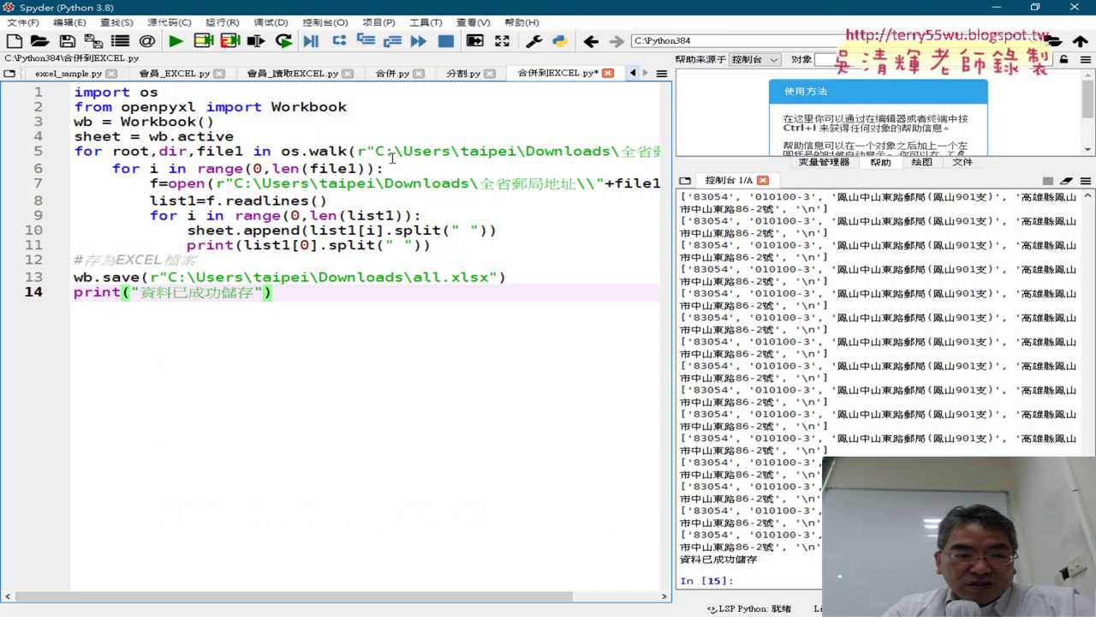
- Paste the copied sqlite3 script into a new Spyder file and enlarge the code text
left_click(13, 41)
key("ctrl+a")
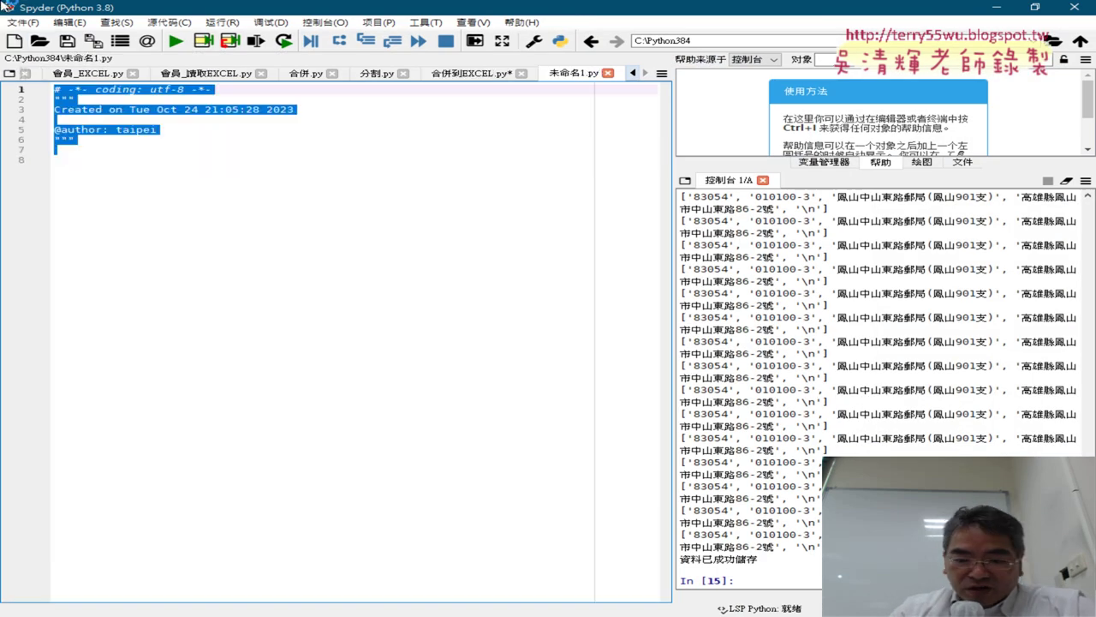
key("ctrl+v")
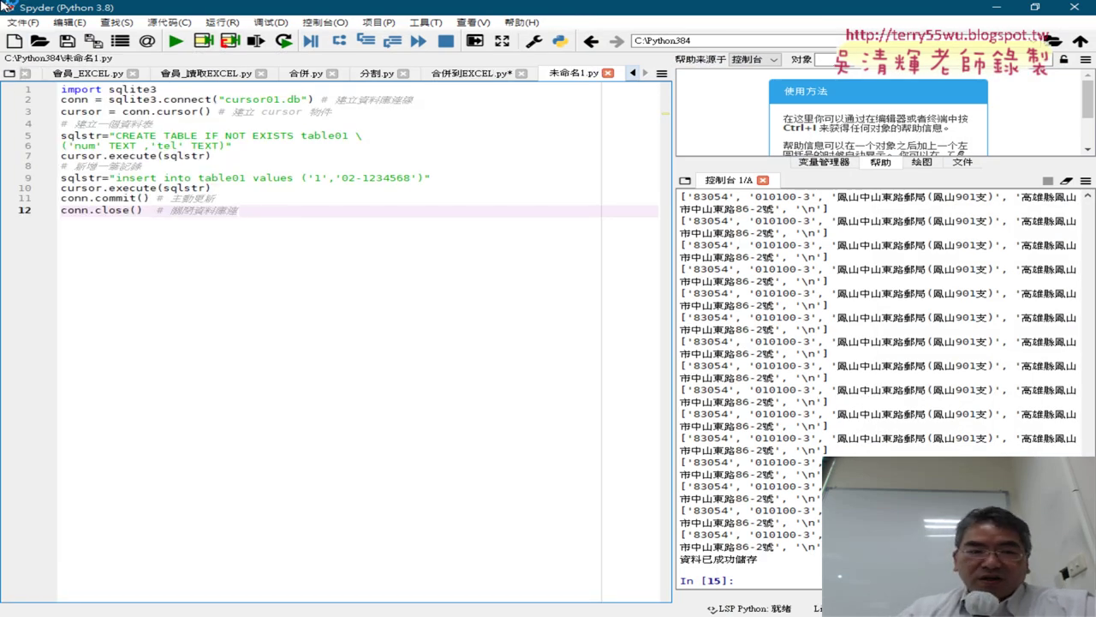
key("ctrl+plus")
key("ctrl+plus")
key("ctrl+plus")
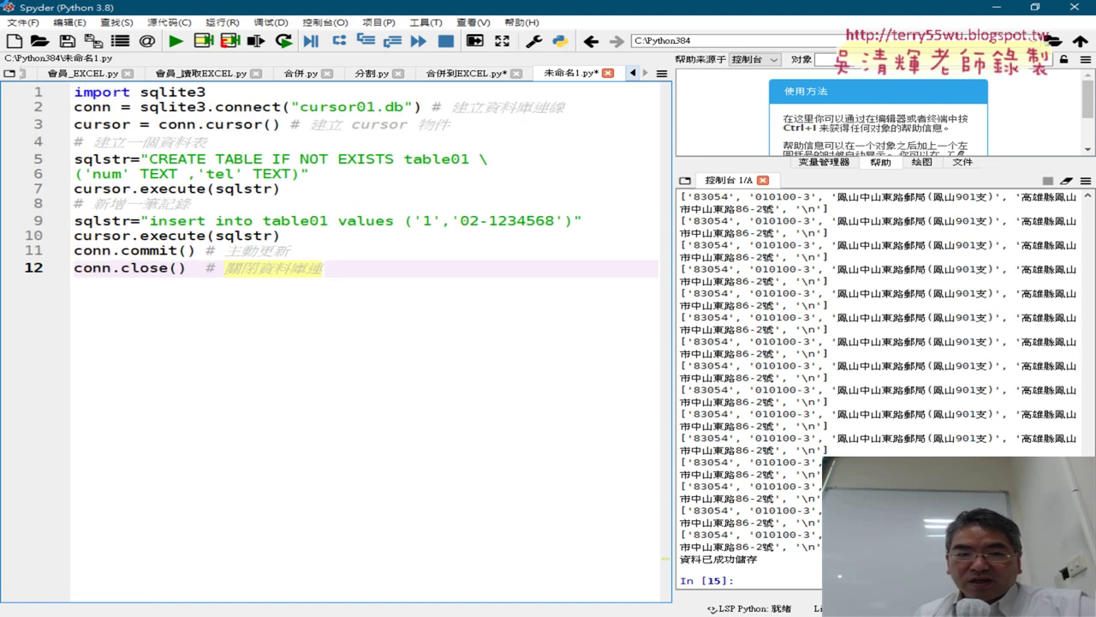
key("ctrl+plus")
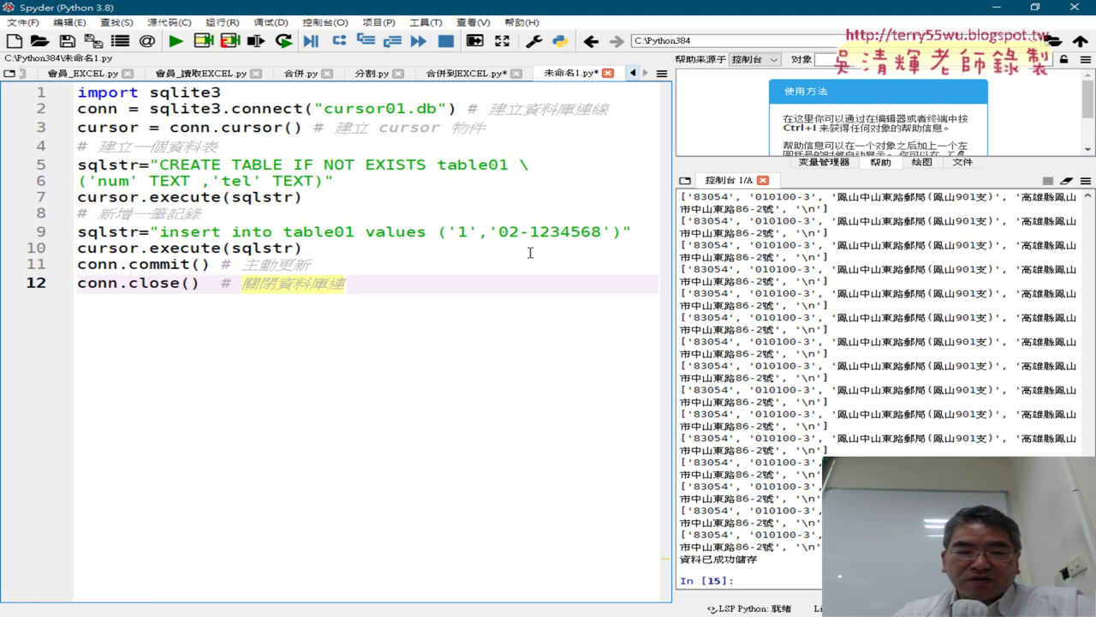
- Run the script and show the resulting cursor01.db in the C:\Python384 folder
left_click_drag(674, 267, 564, 267)
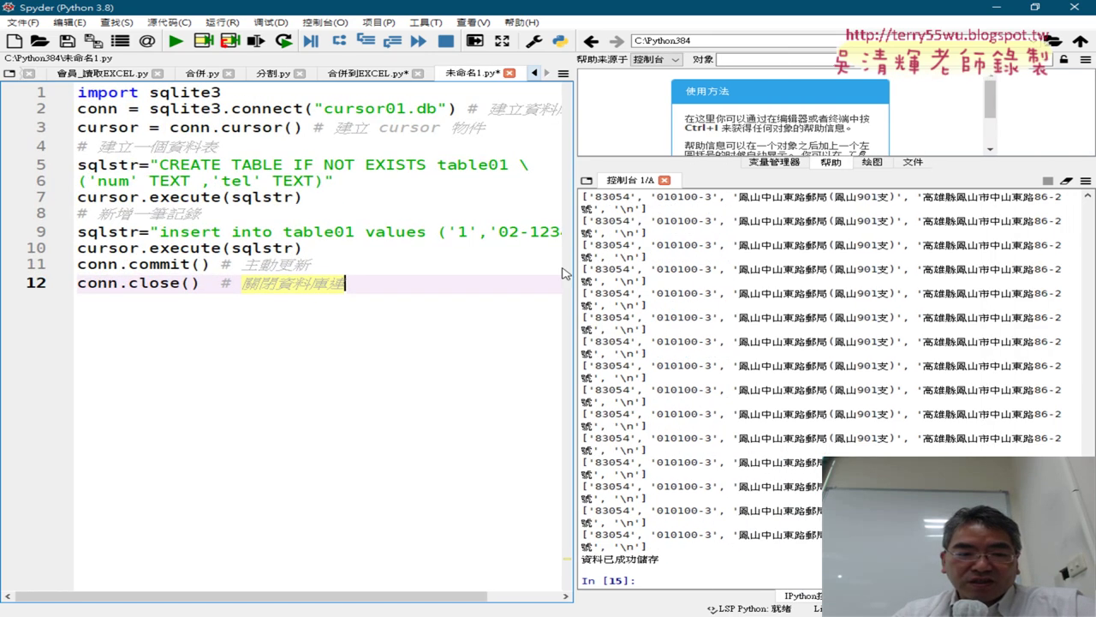
left_click(305, 247)
left_click(177, 41)
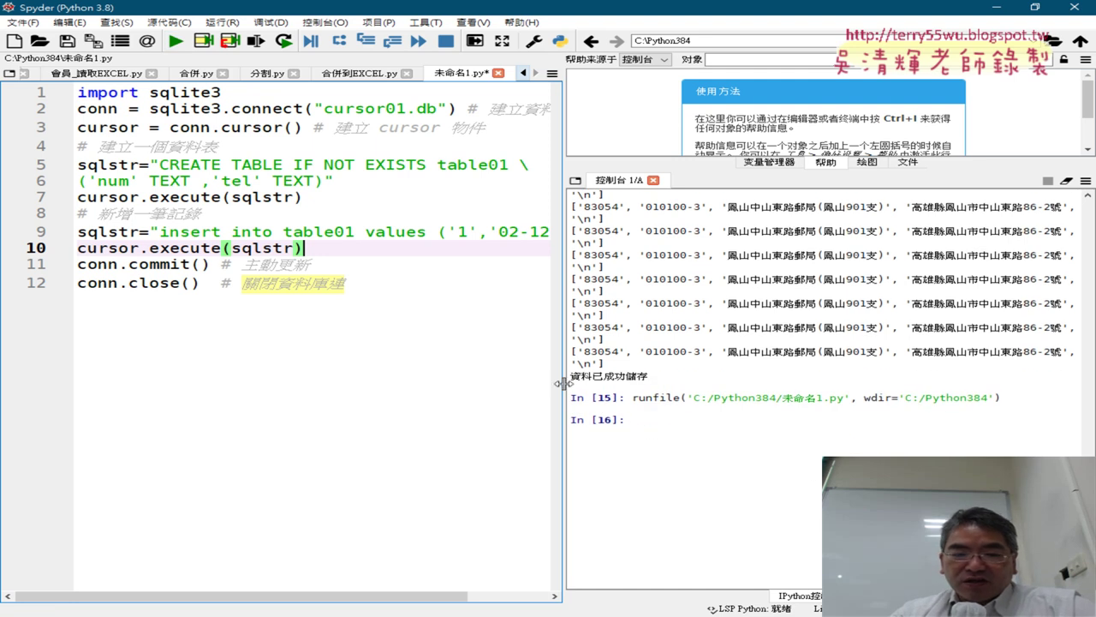
left_click_drag(564, 383, 714, 387)
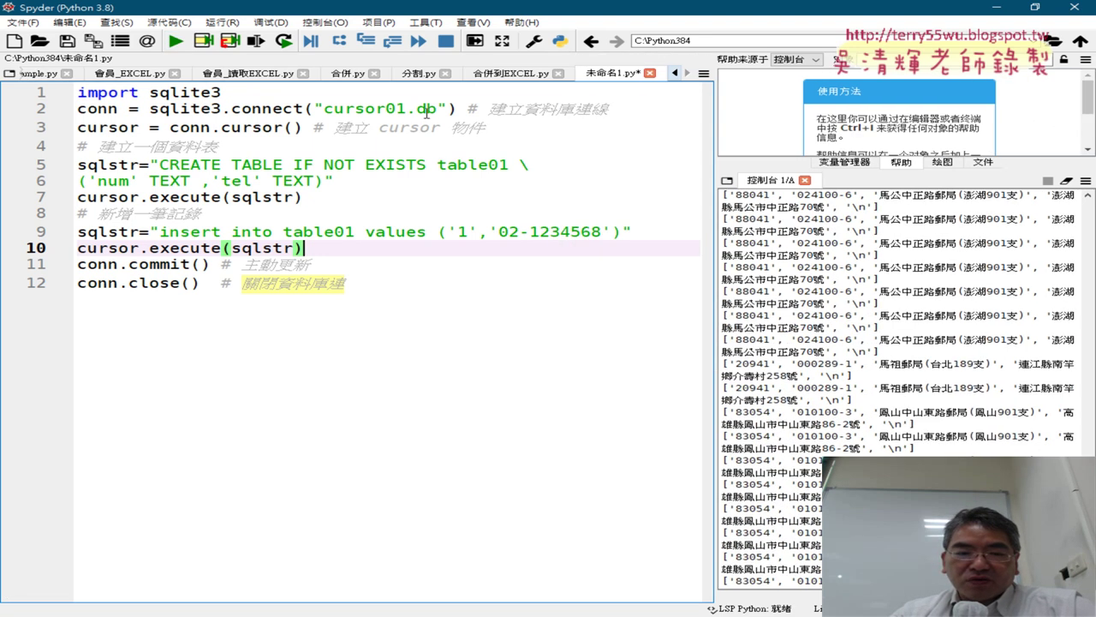
left_click_drag(436, 109, 324, 109)
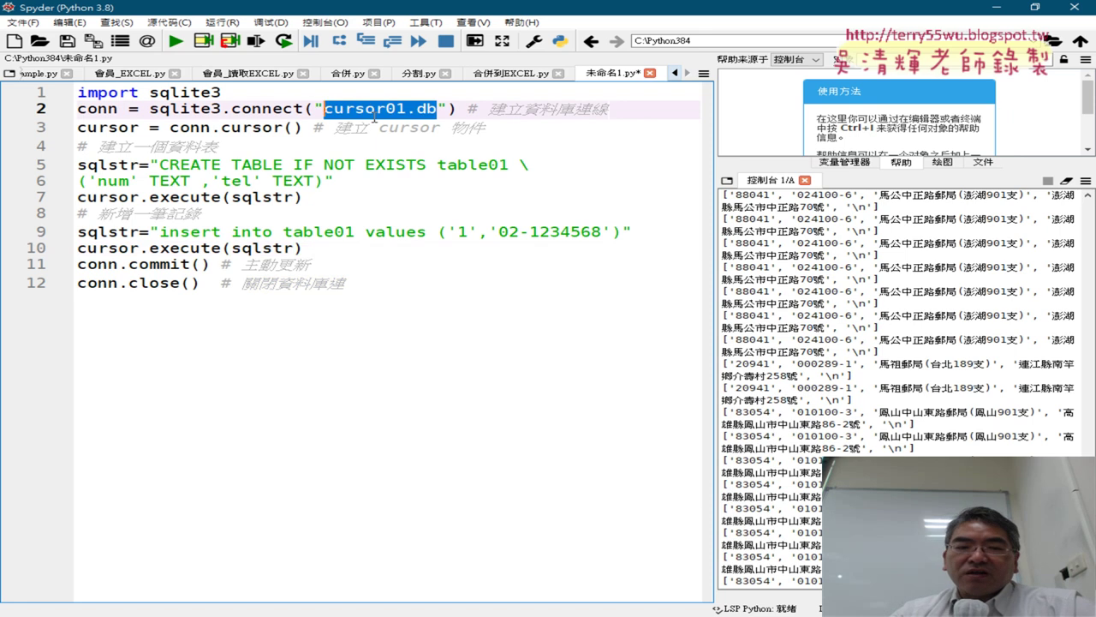
mouse_move(390, 109)
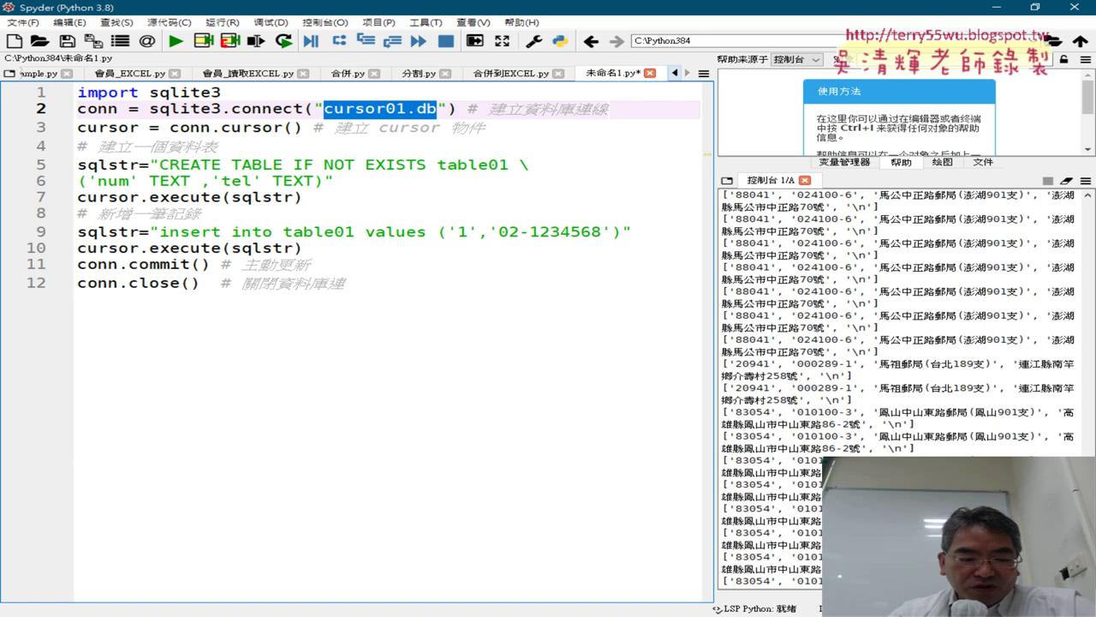
key("alt+Tab")
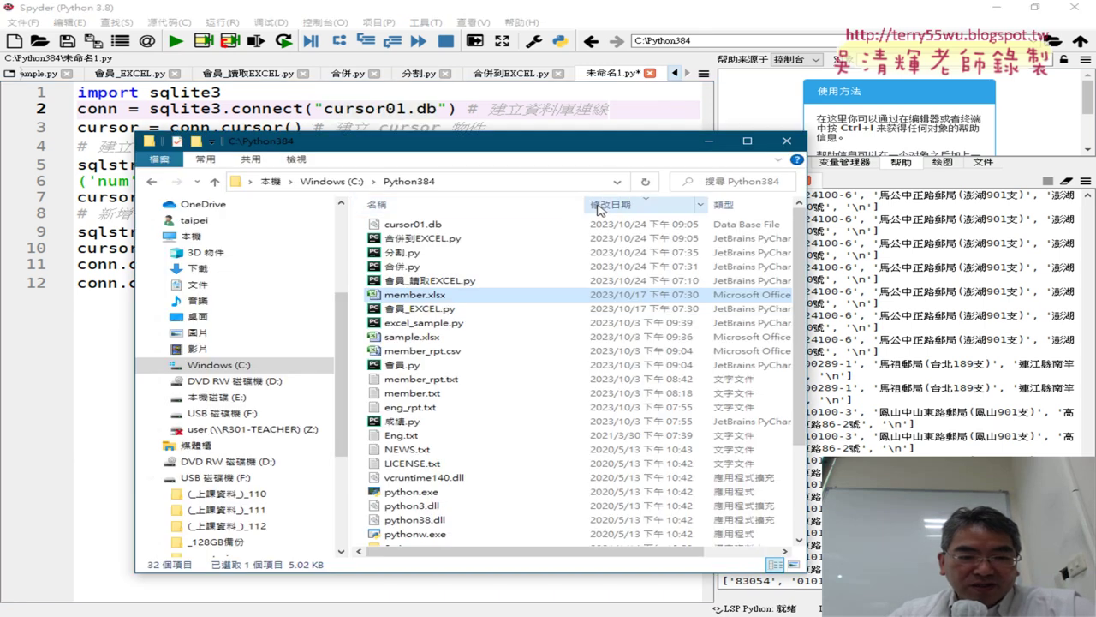
left_click_drag(535, 153, 649, 157)
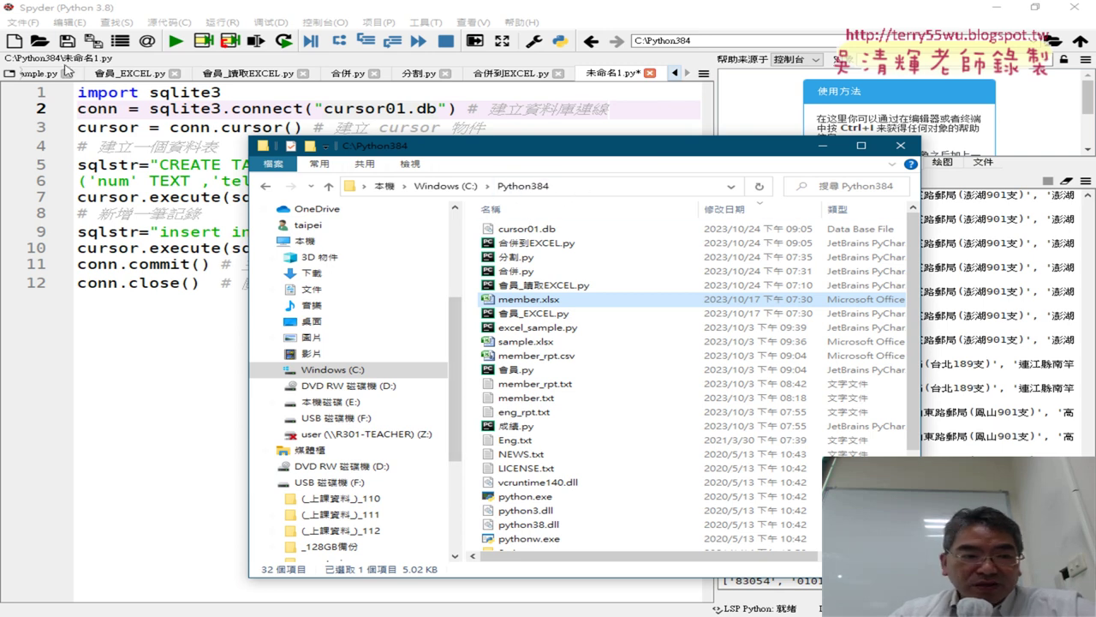
- Use Save As to store the script as SQLITE01.py in C:\Python384
left_click(24, 24)
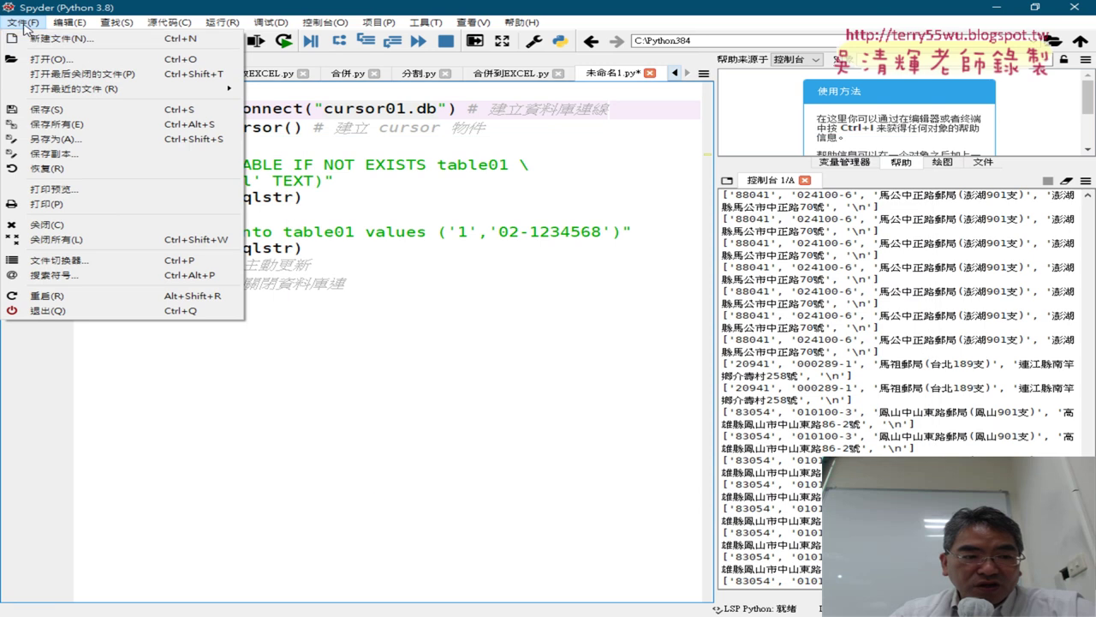
left_click(82, 140)
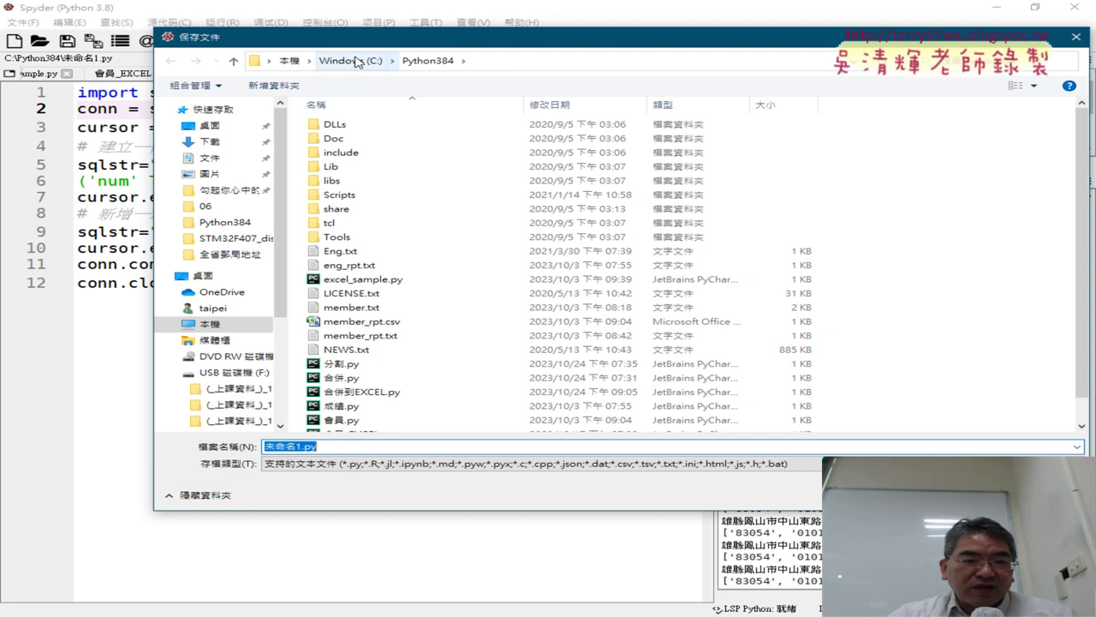
left_click(479, 61)
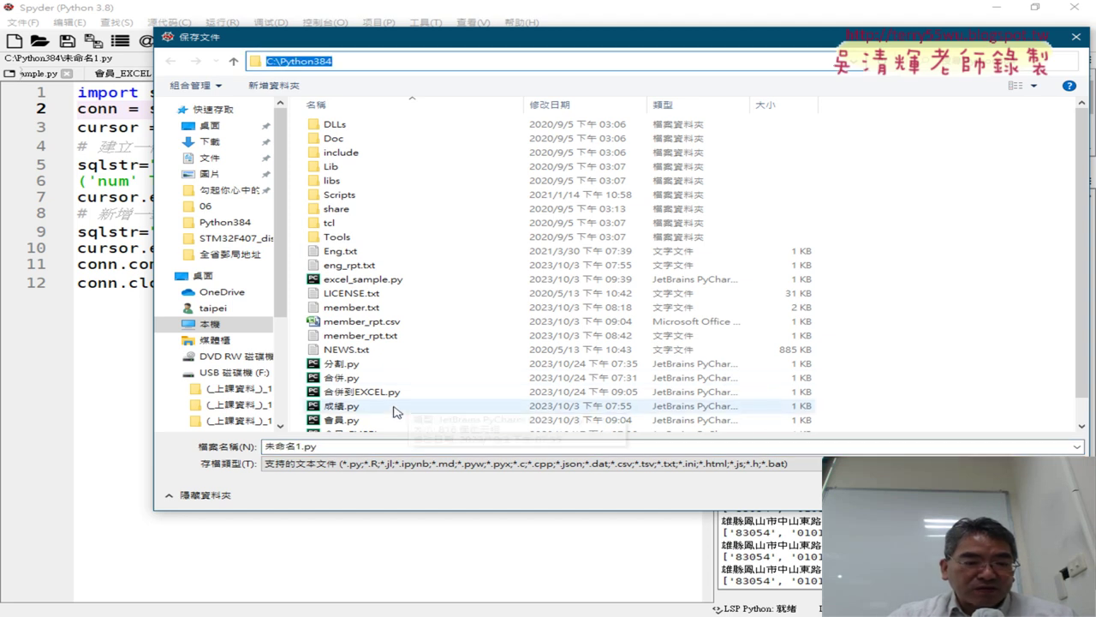
left_click(347, 446)
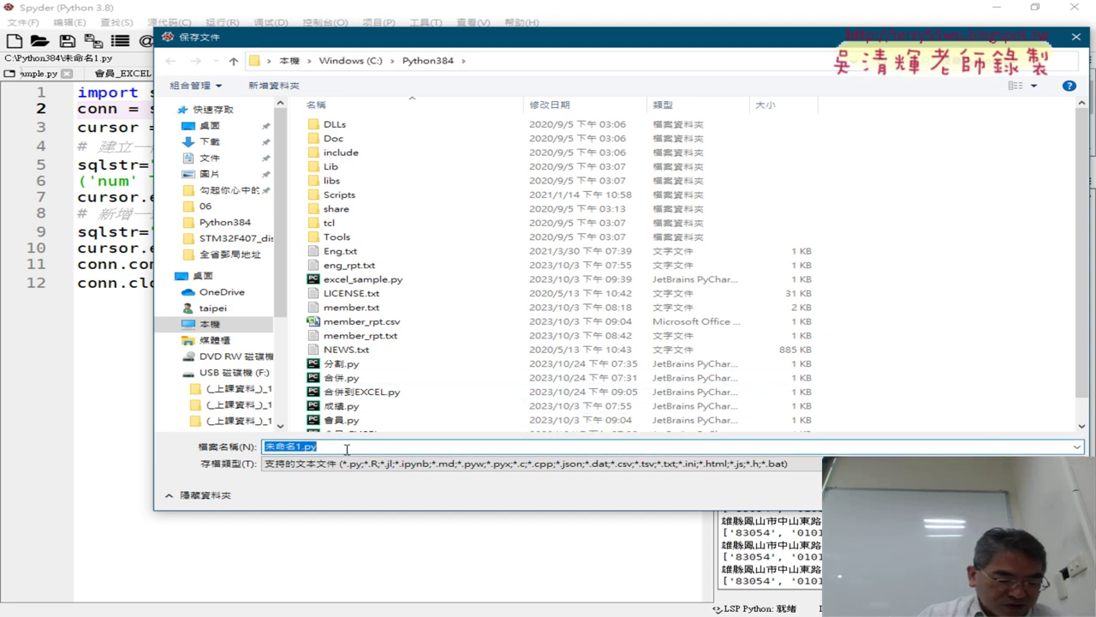
type("S")
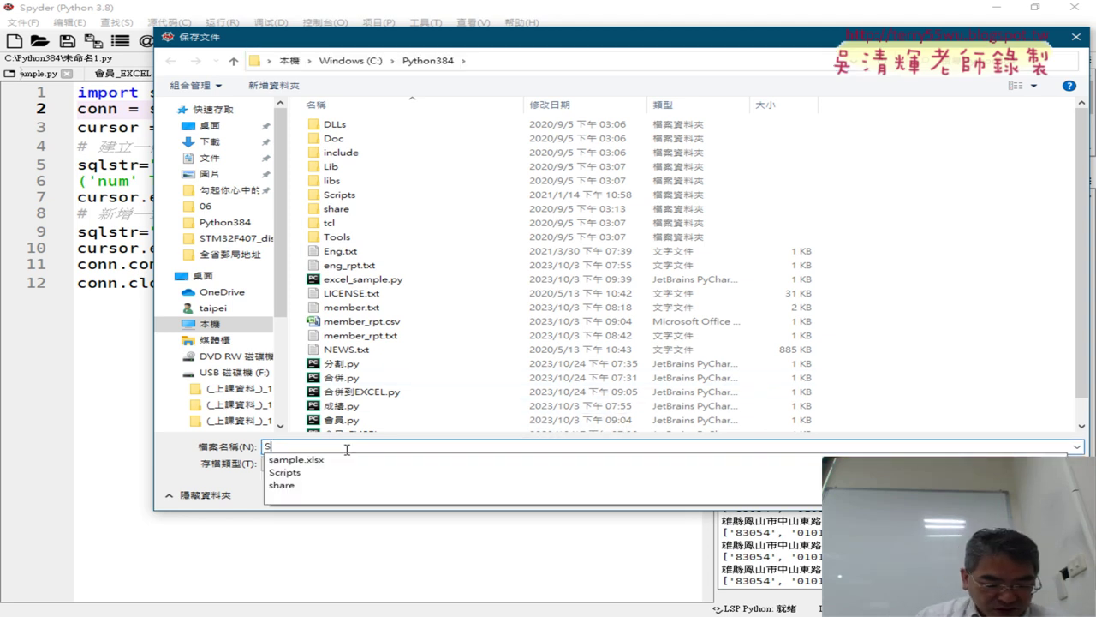
type("Q")
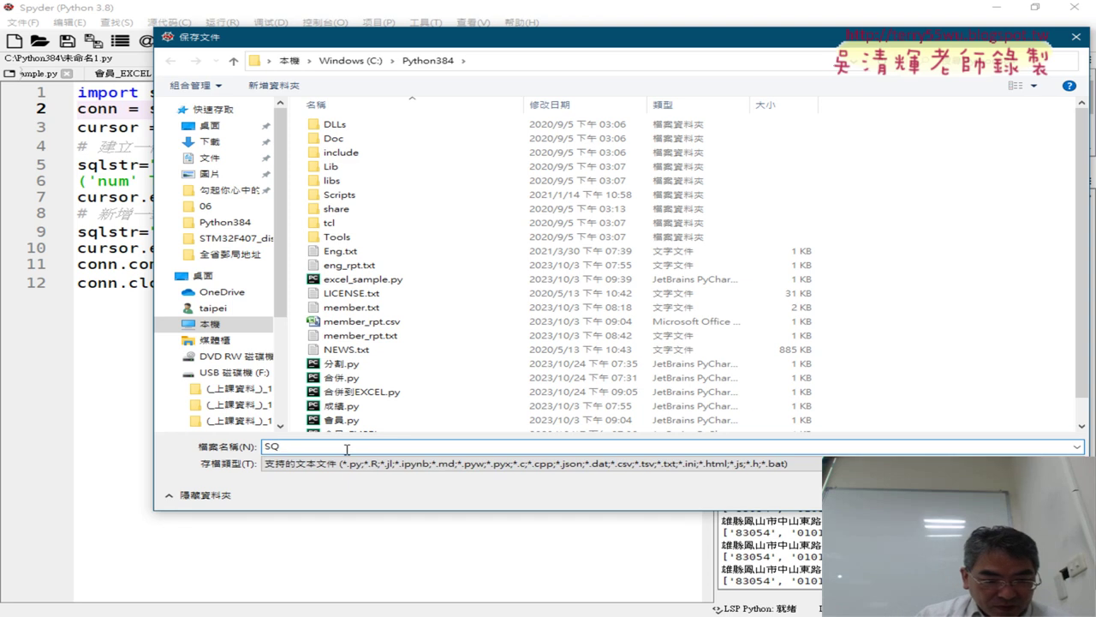
type("LITE01")
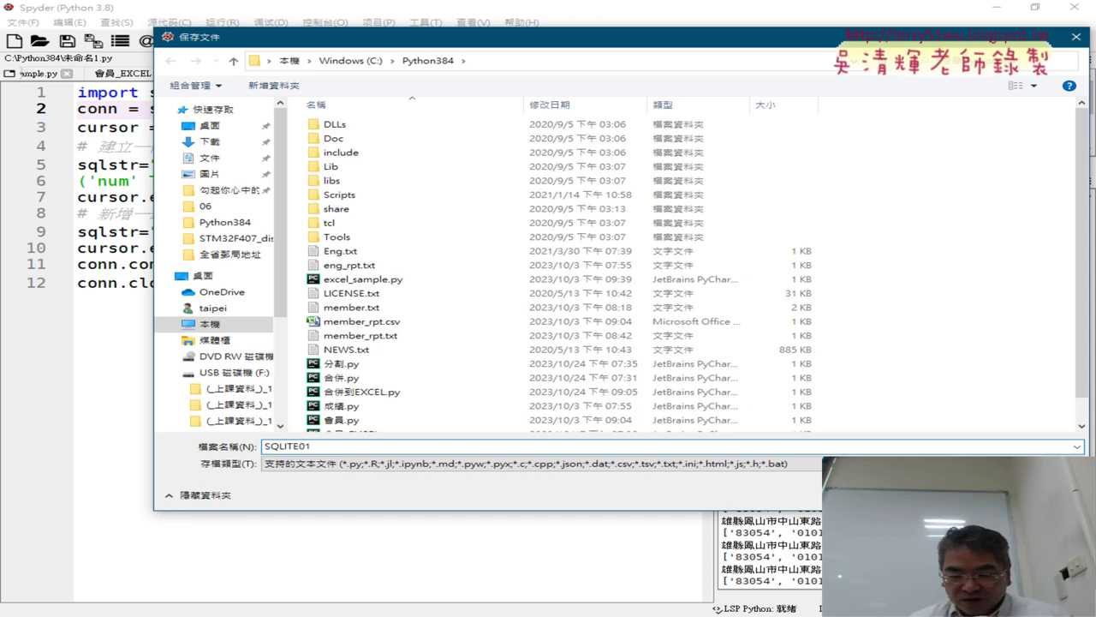
key("Return")
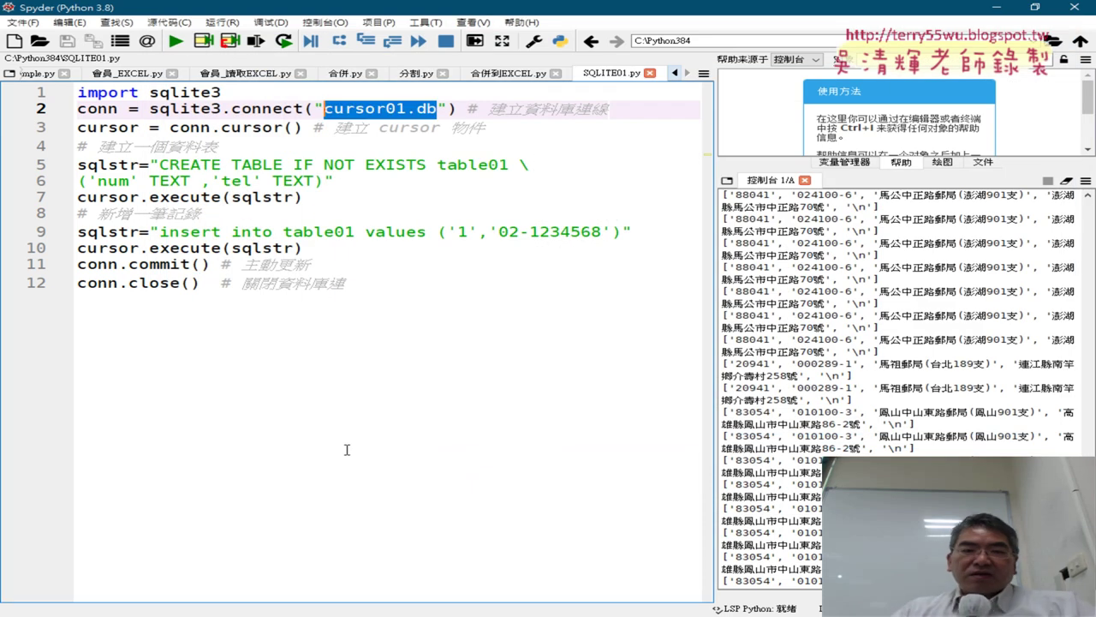
- Rerun SQLITE01.py and mark how cursor01.db in the code matches the file in Python384
left_click(176, 40)
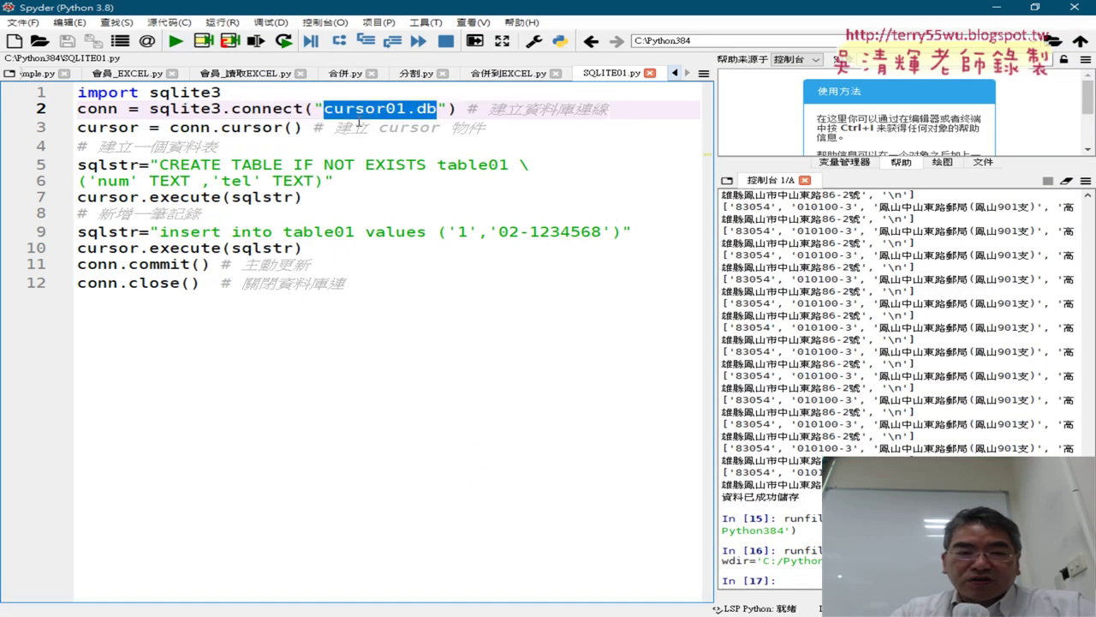
left_click(330, 107)
left_click_drag(325, 108, 437, 108)
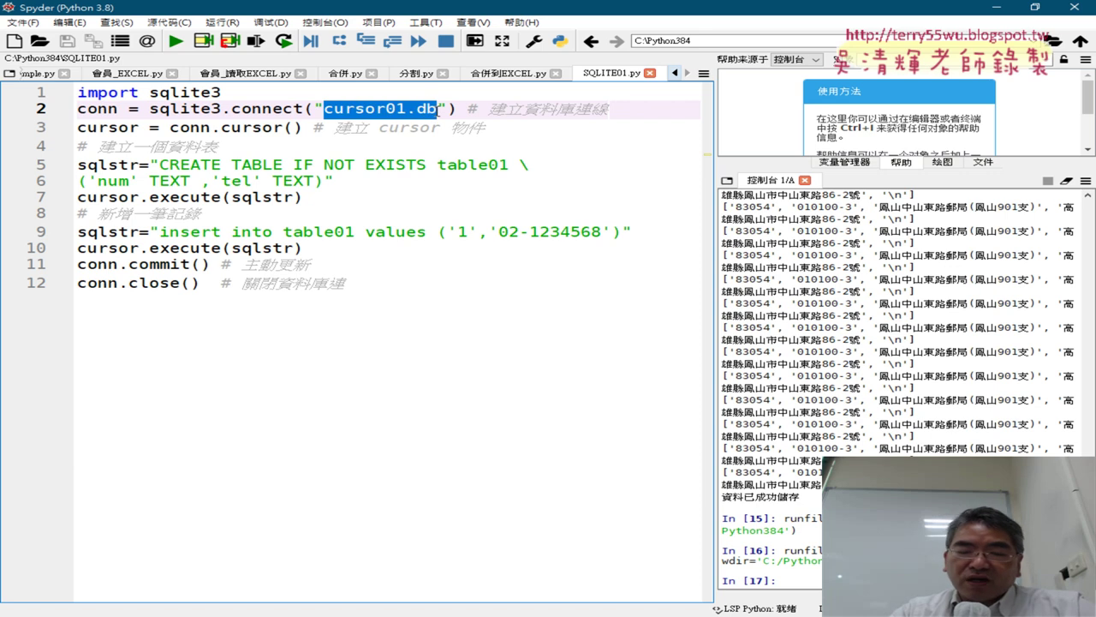
left_click(235, 609)
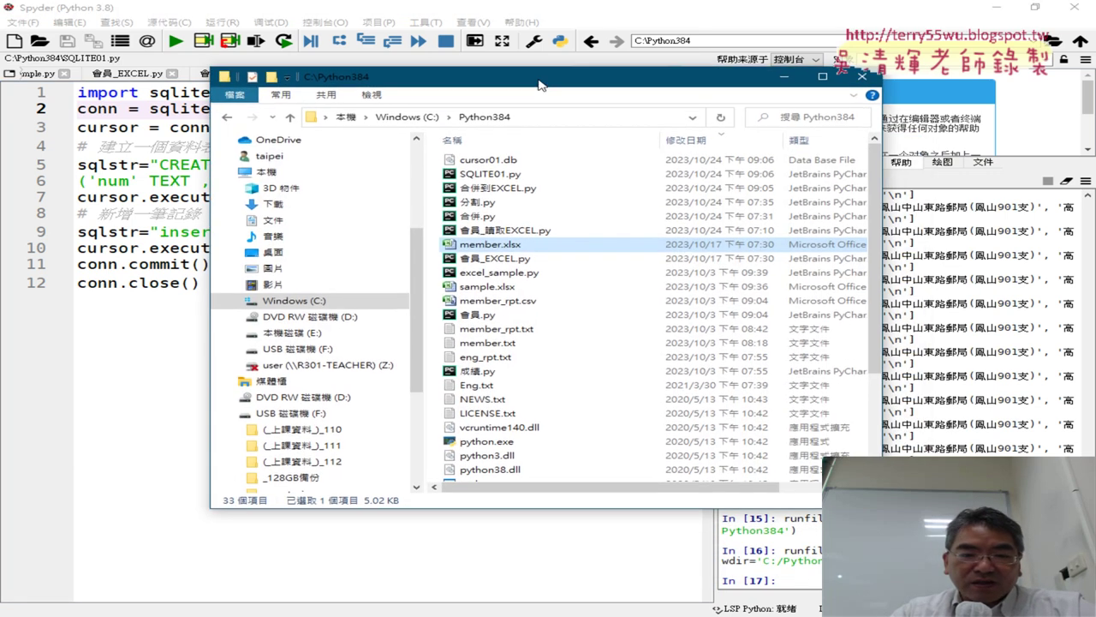
left_click_drag(539, 83, 571, 163)
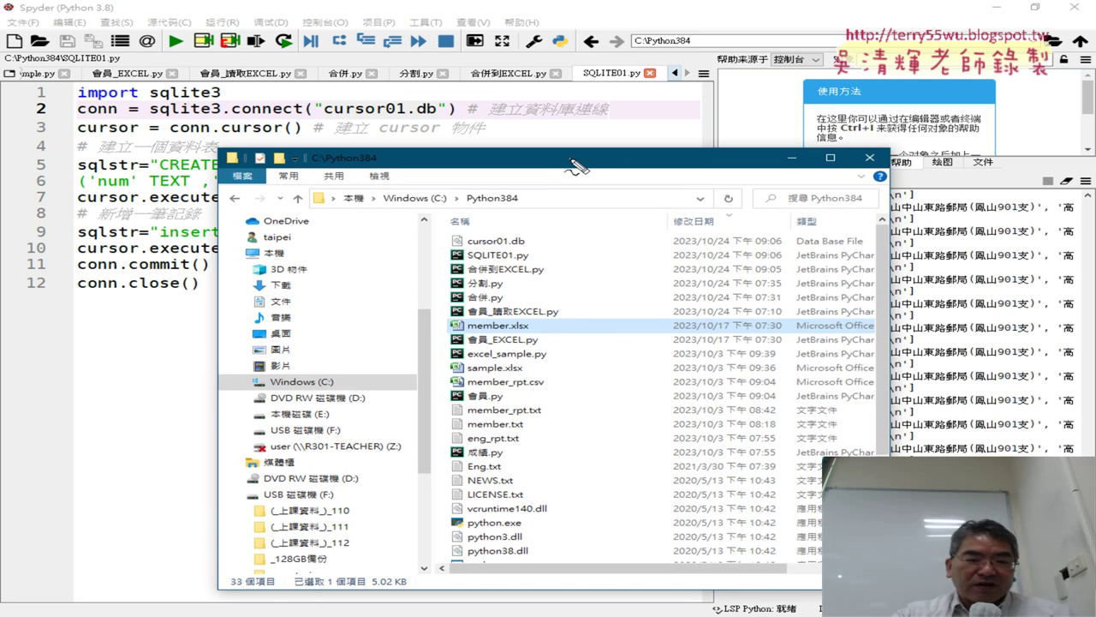
mouse_move(535, 259)
left_mouse_down()
mouse_move(442, 251)
mouse_move(514, 255)
left_mouse_up()
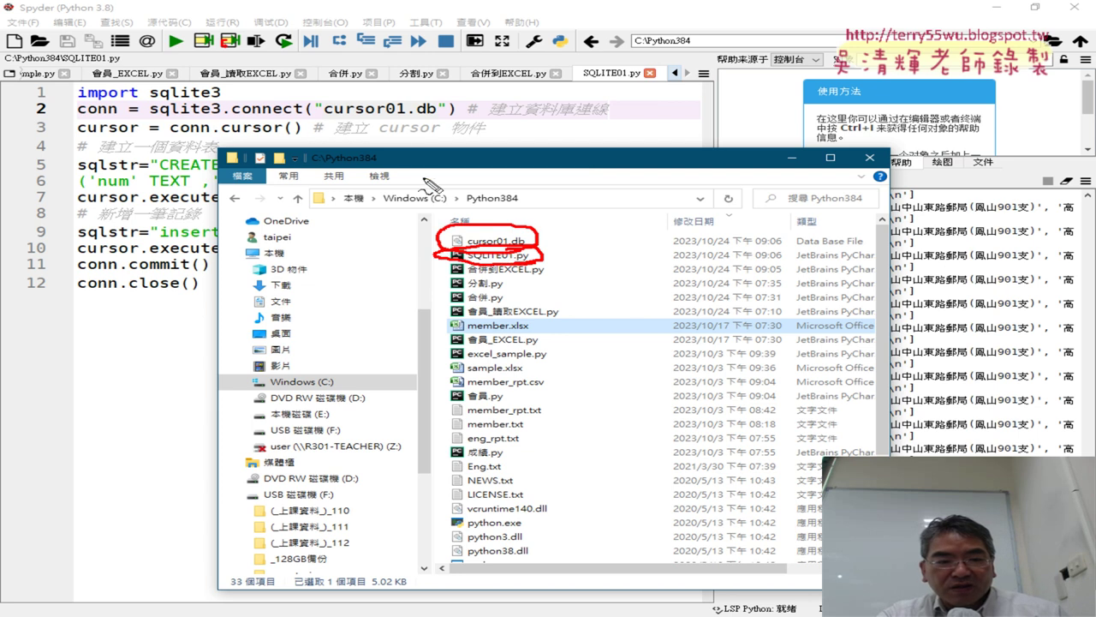
mouse_move(325, 115)
left_mouse_down()
mouse_move(439, 113)
mouse_move(473, 219)
mouse_move(493, 234)
left_mouse_up()
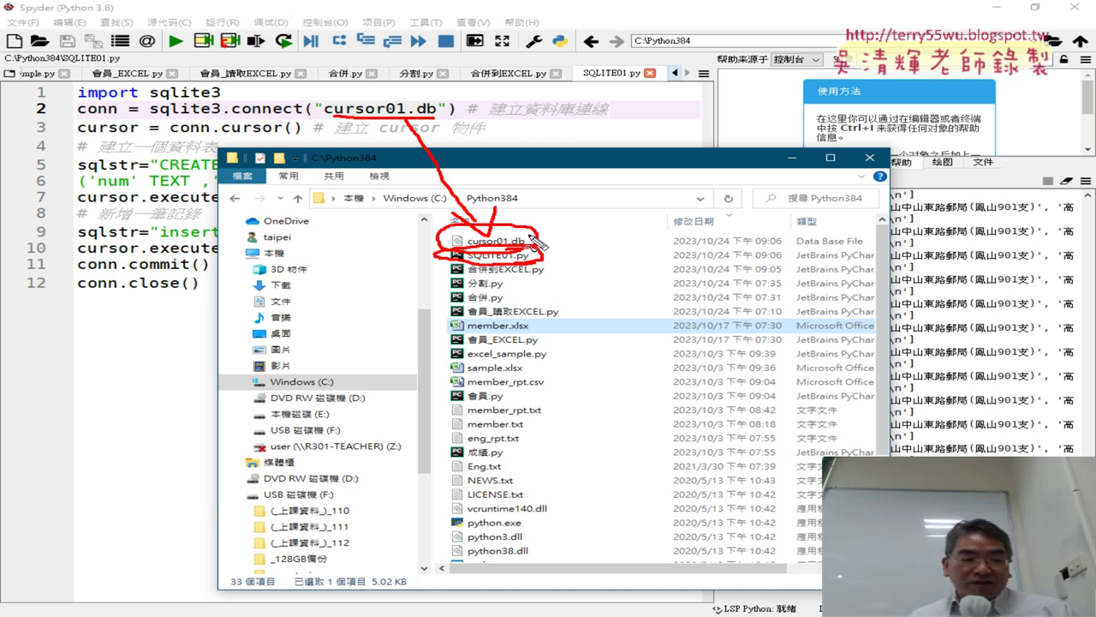
key("Escape")
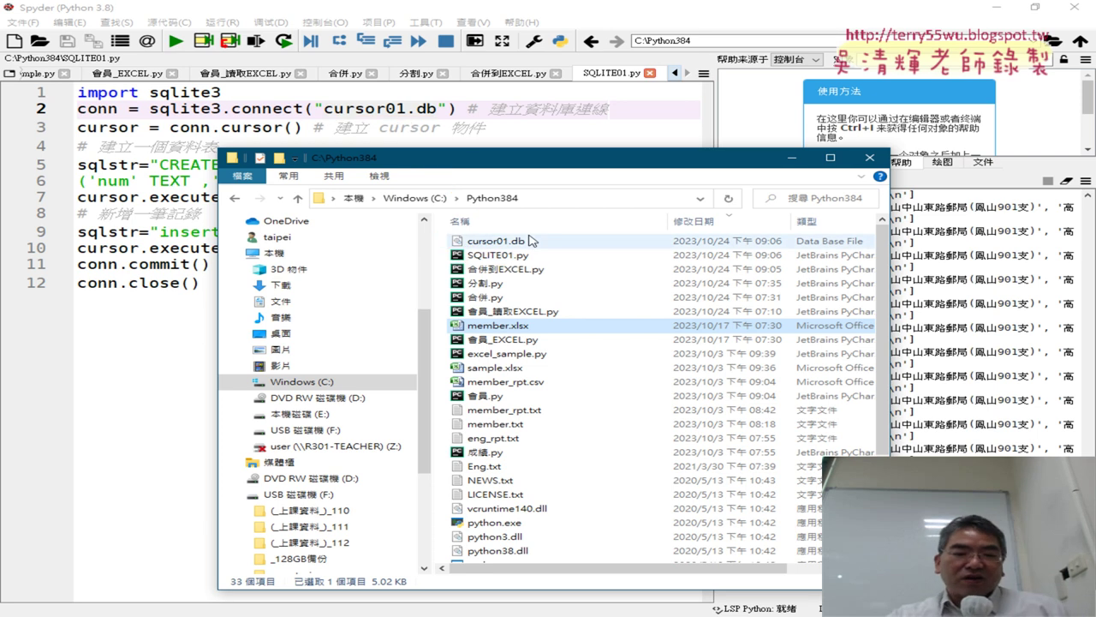
- Try opening cursor01.db and dismiss the .db system-file warning with 確定
left_click(530, 244)
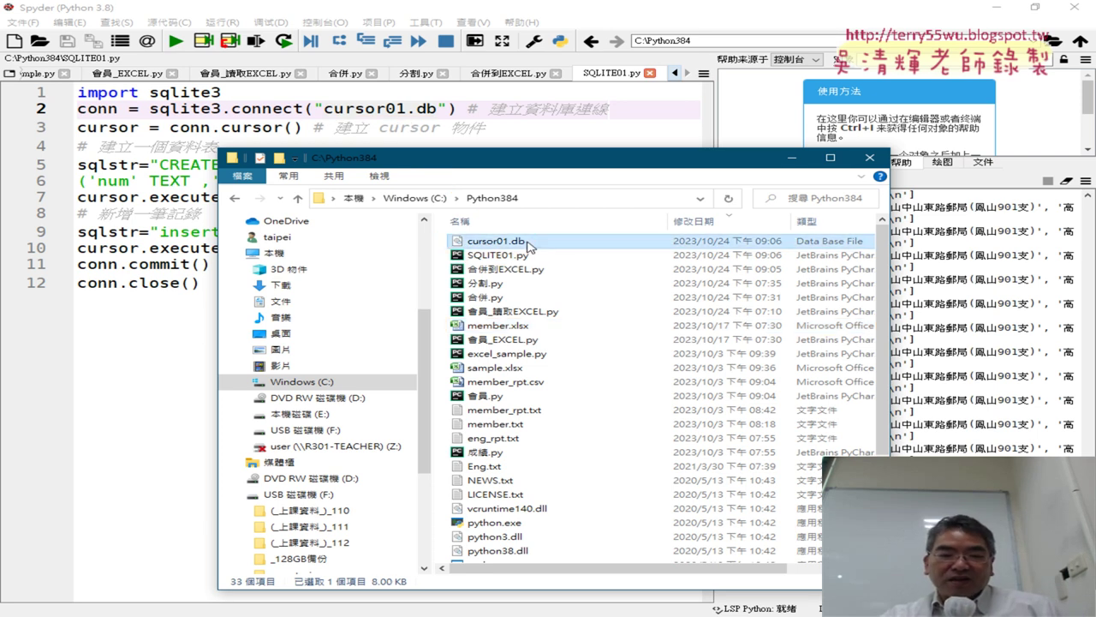
double_click(530, 244)
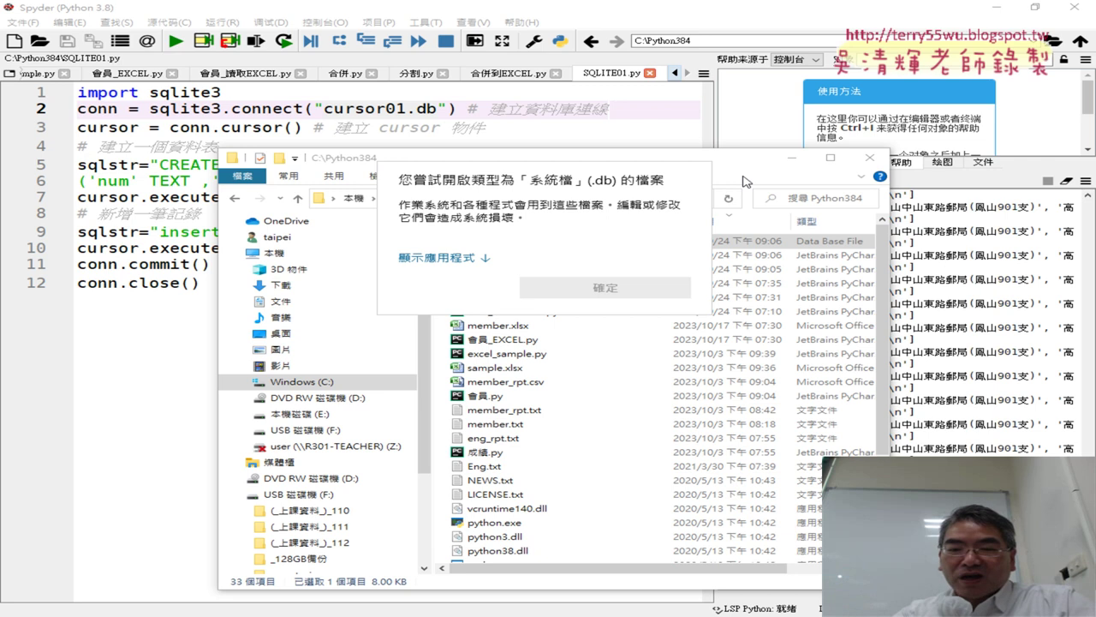
left_click(743, 182)
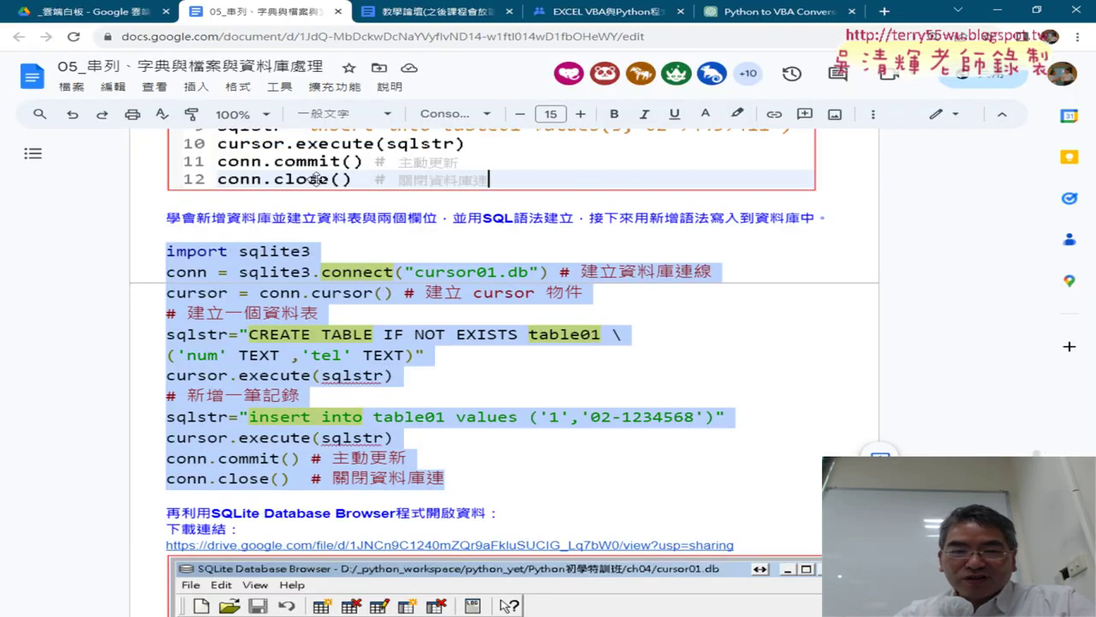
- Go to Drive's 04_補充資料 folder and download sqlitebrowser_200_b1_win.zip
left_click(99, 17)
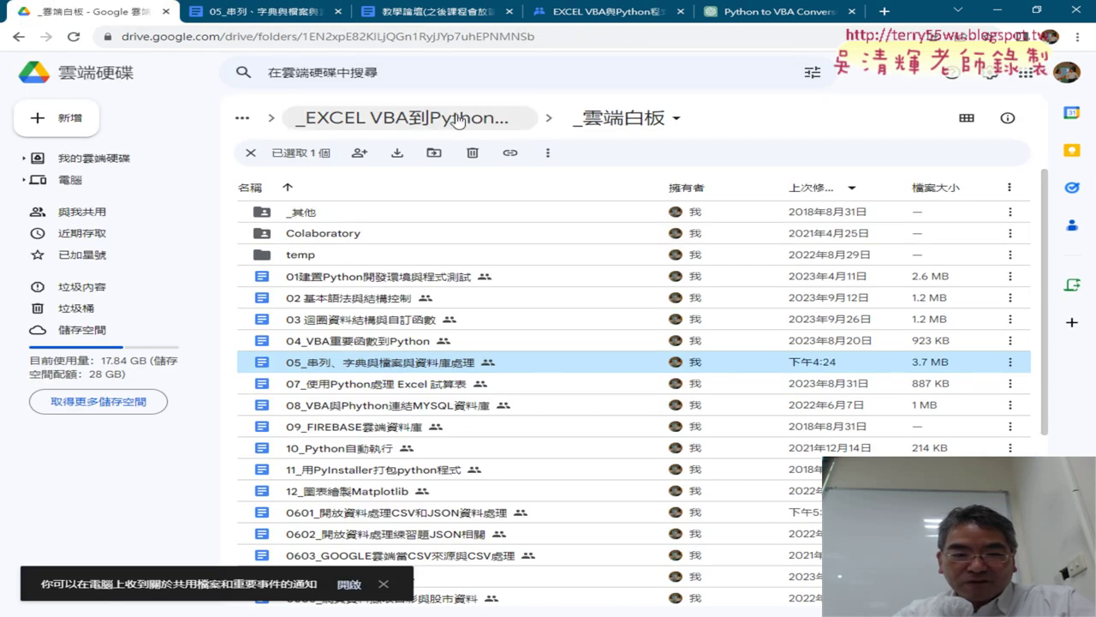
left_click(458, 119)
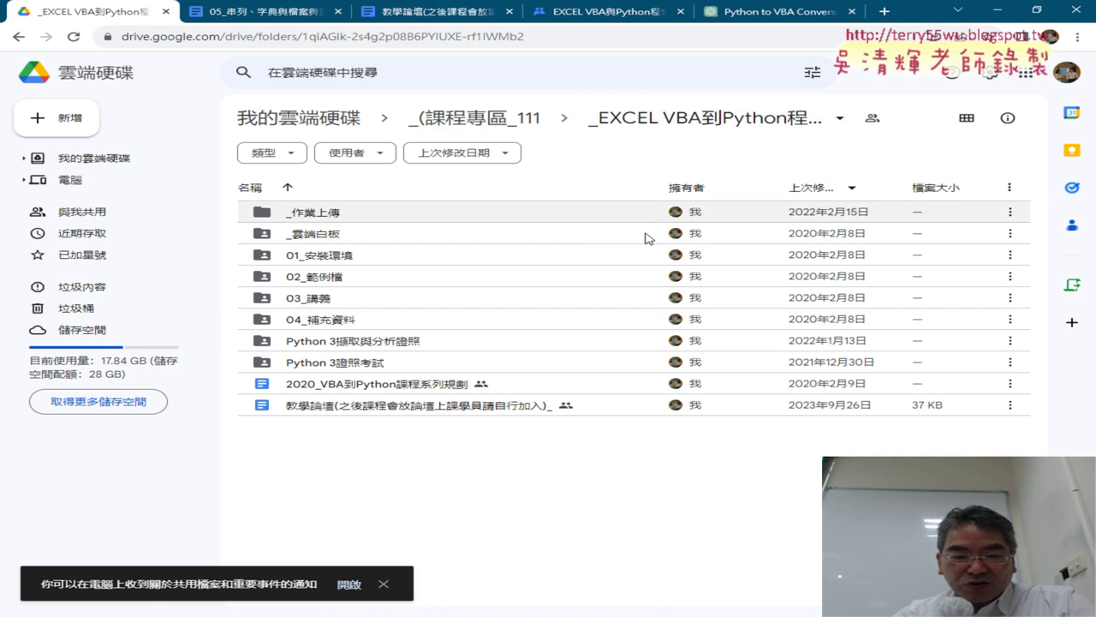
double_click(360, 326)
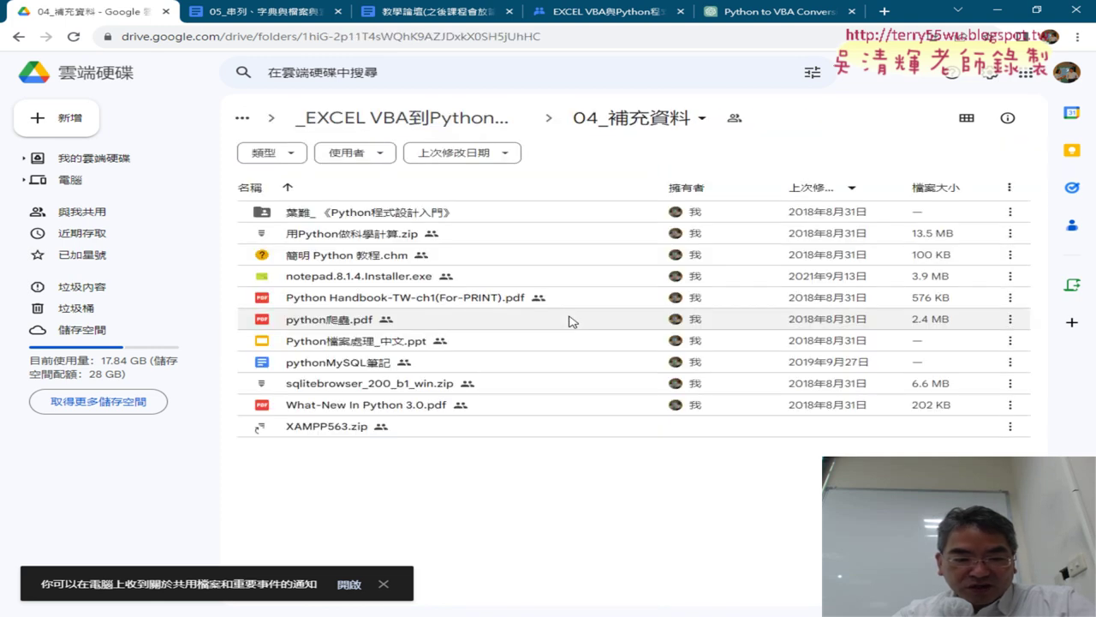
left_click(381, 385)
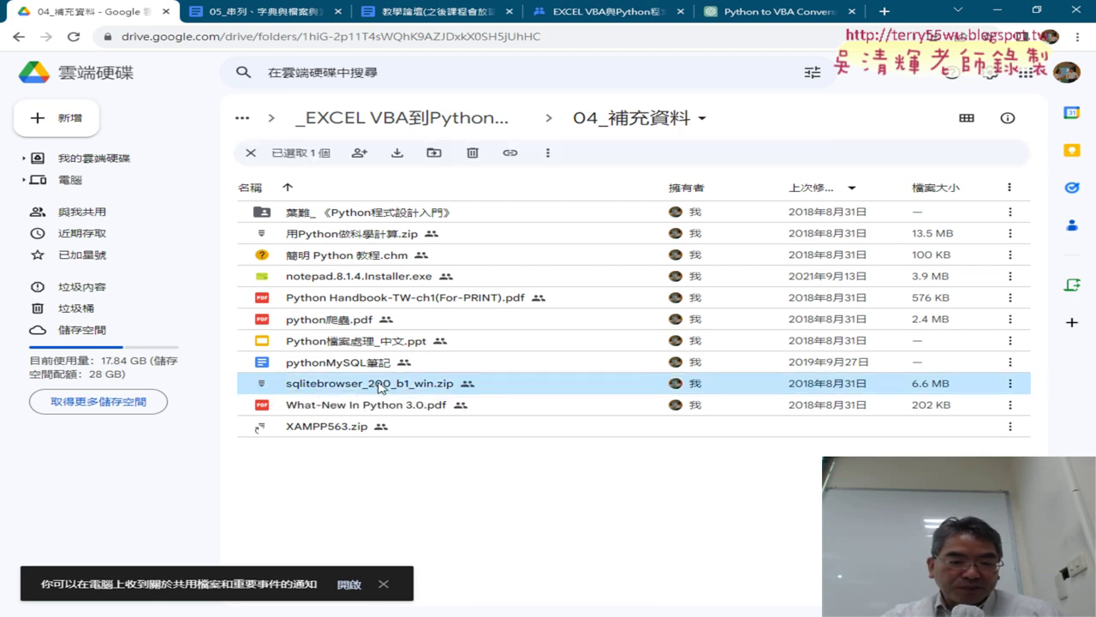
right_click(389, 383)
left_click(454, 431)
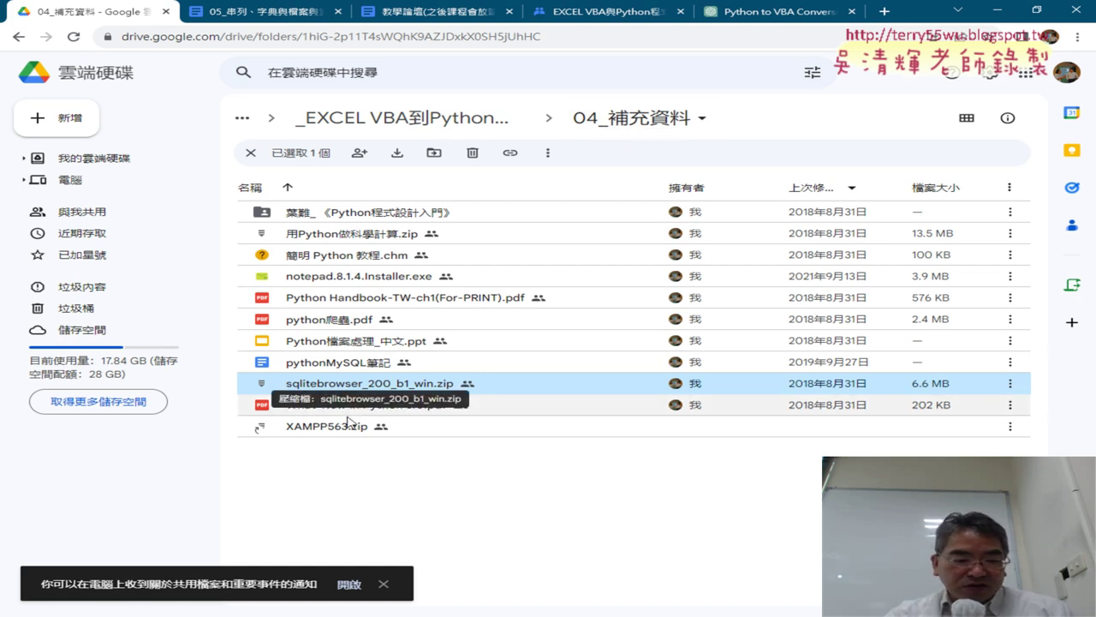
- Dismiss Drive's notification prompts and download sqlitebrowser_200_b1_win.zip again
left_click(349, 586)
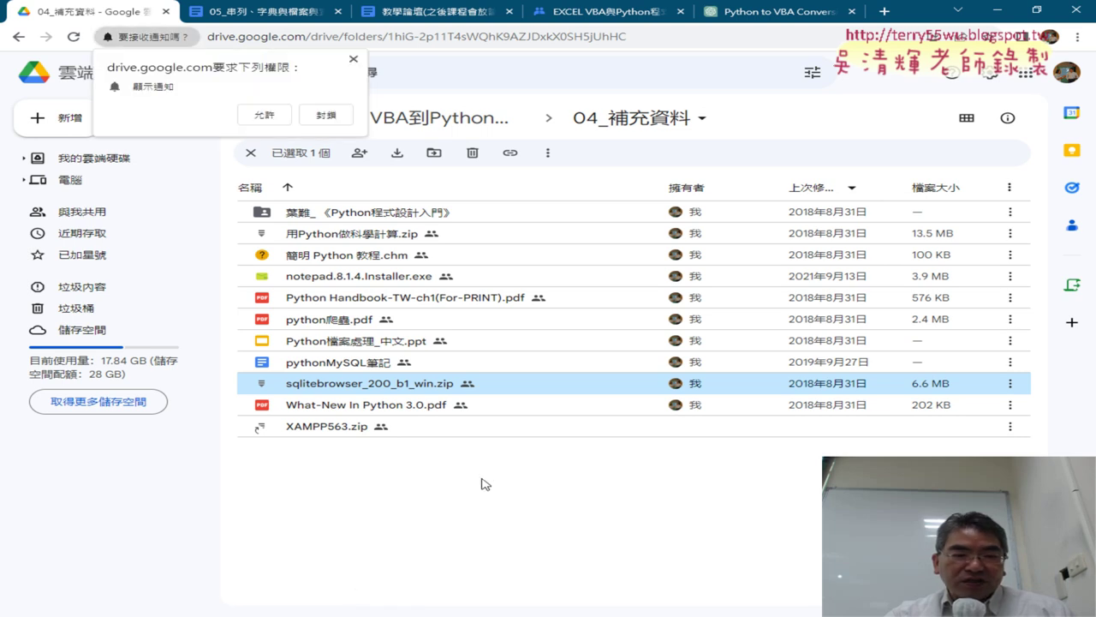
left_click(266, 115)
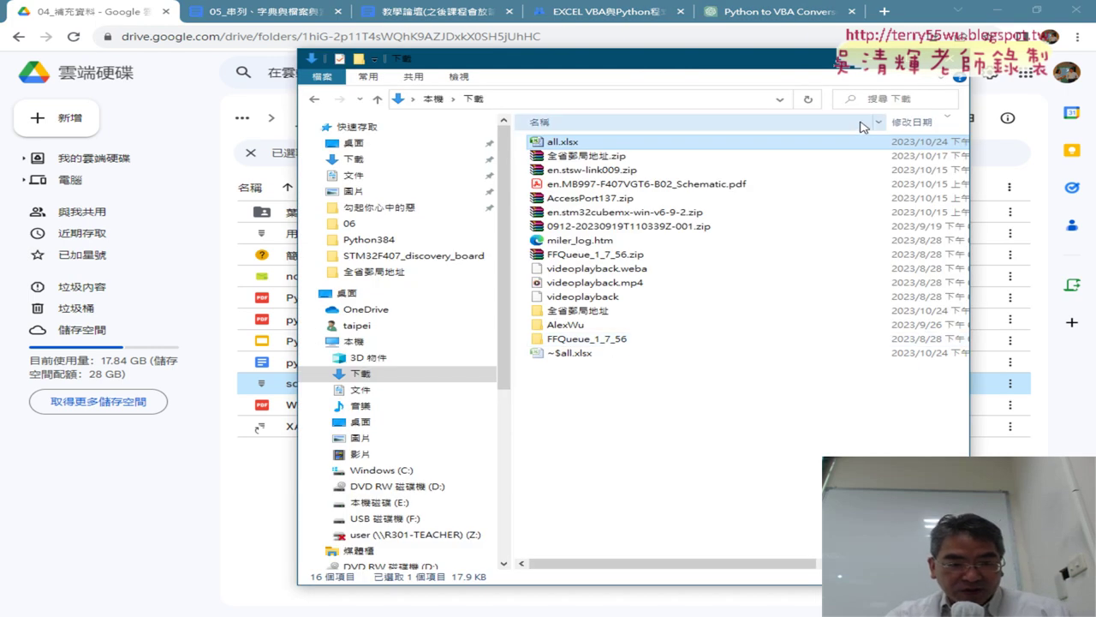
left_click(808, 99)
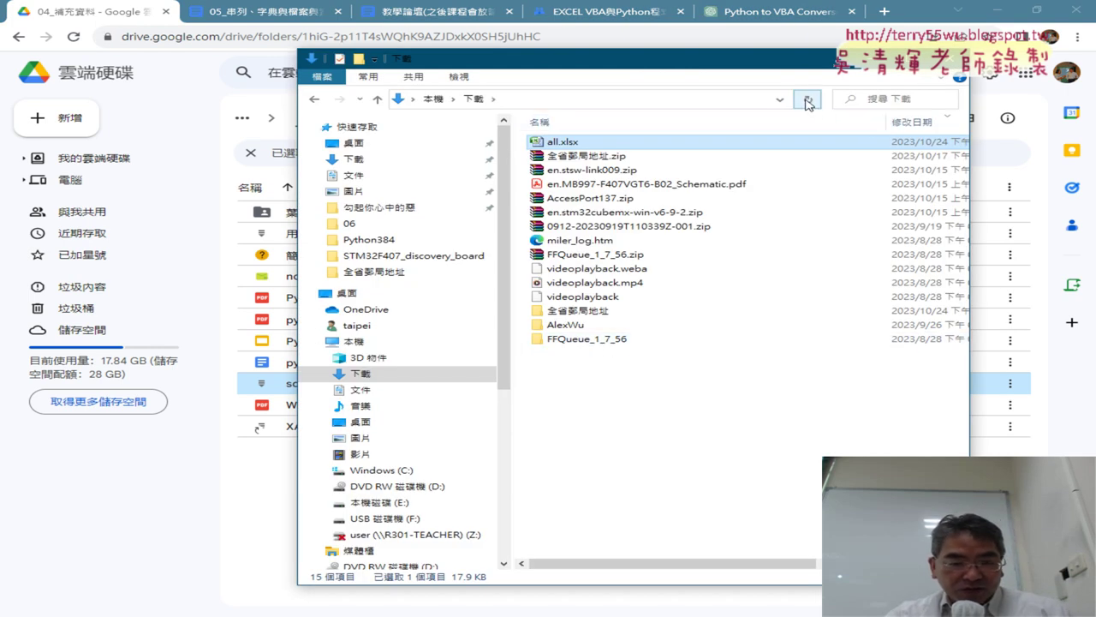
left_click(210, 489)
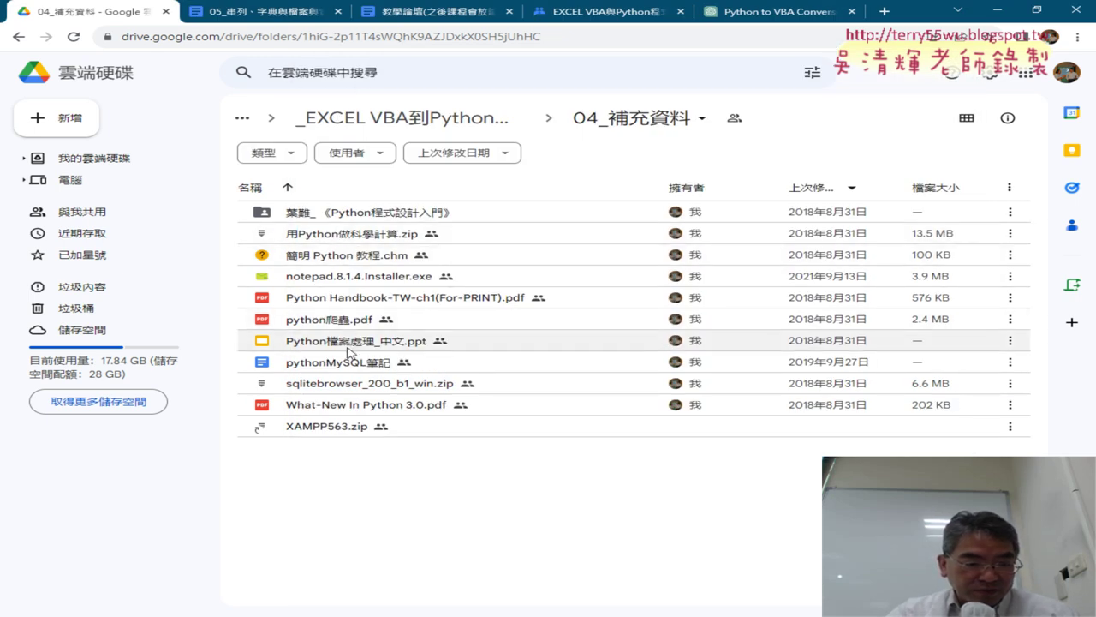
left_click(344, 387)
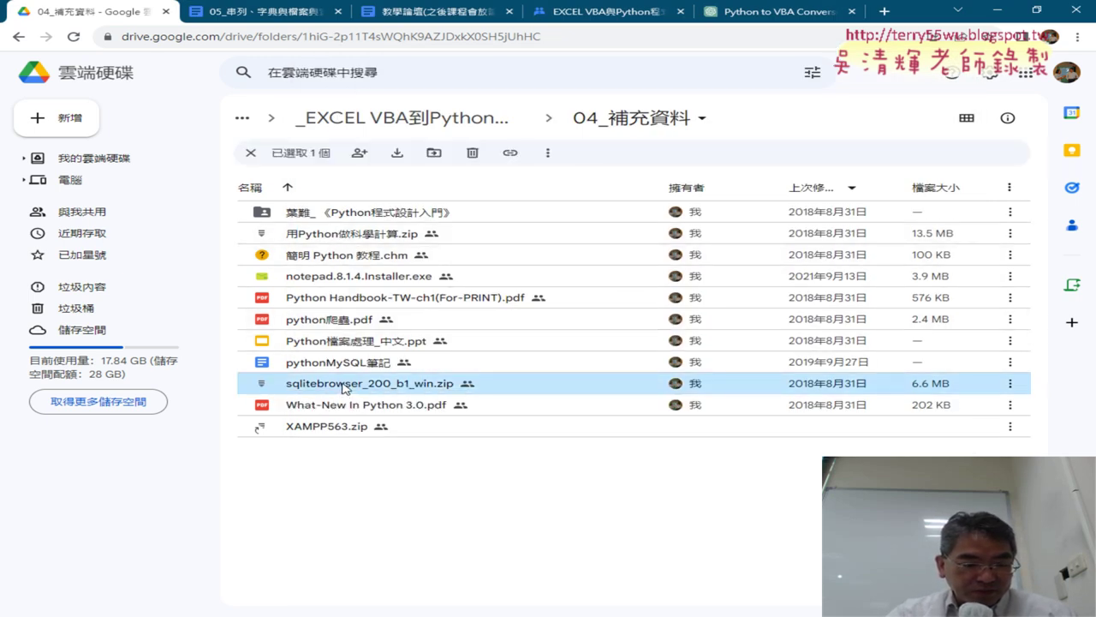
right_click(345, 387)
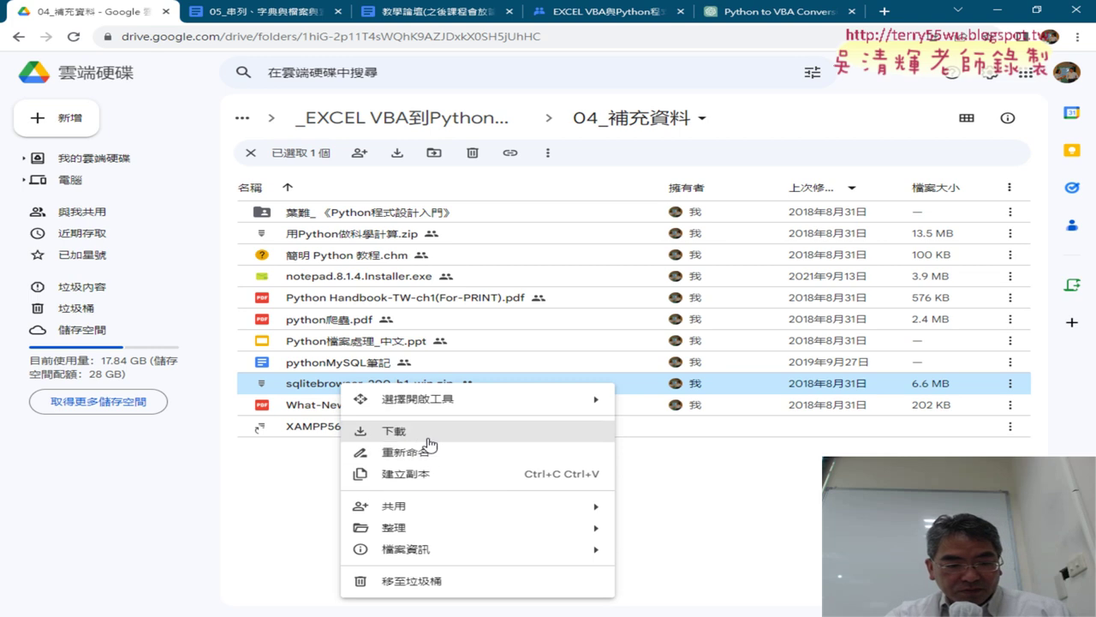
left_click(428, 451)
left_click(598, 373)
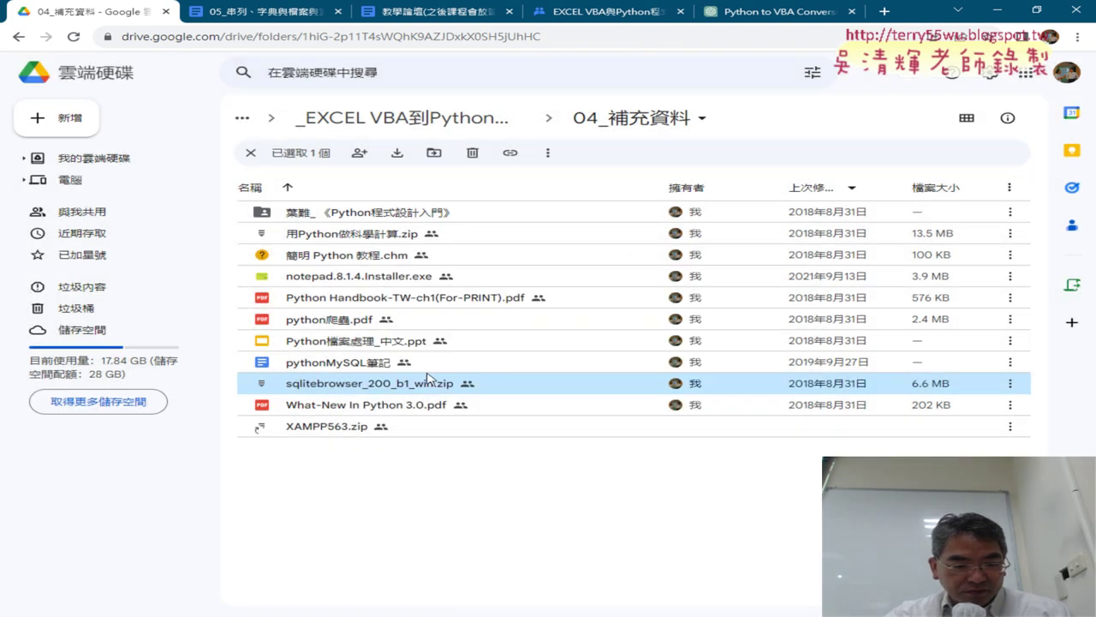
right_click(426, 377)
left_click(485, 433)
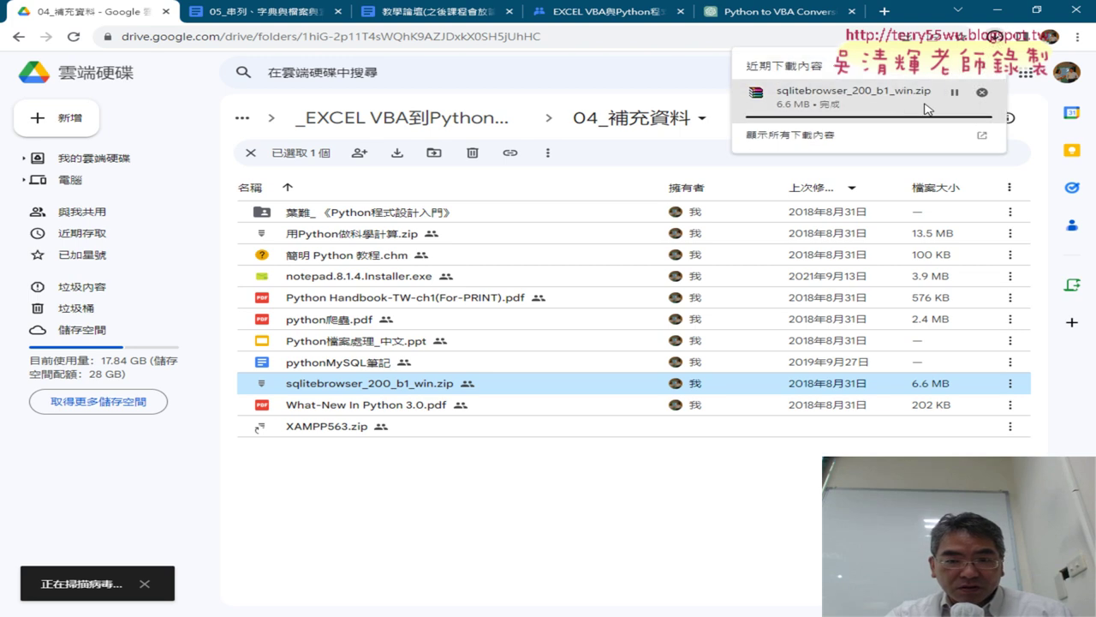
- Extract sqlitebrowser_200_b1_win.zip with 解壓縮至此 and launch SQLite Database Browser 2.0 b1.exe
left_click(956, 96)
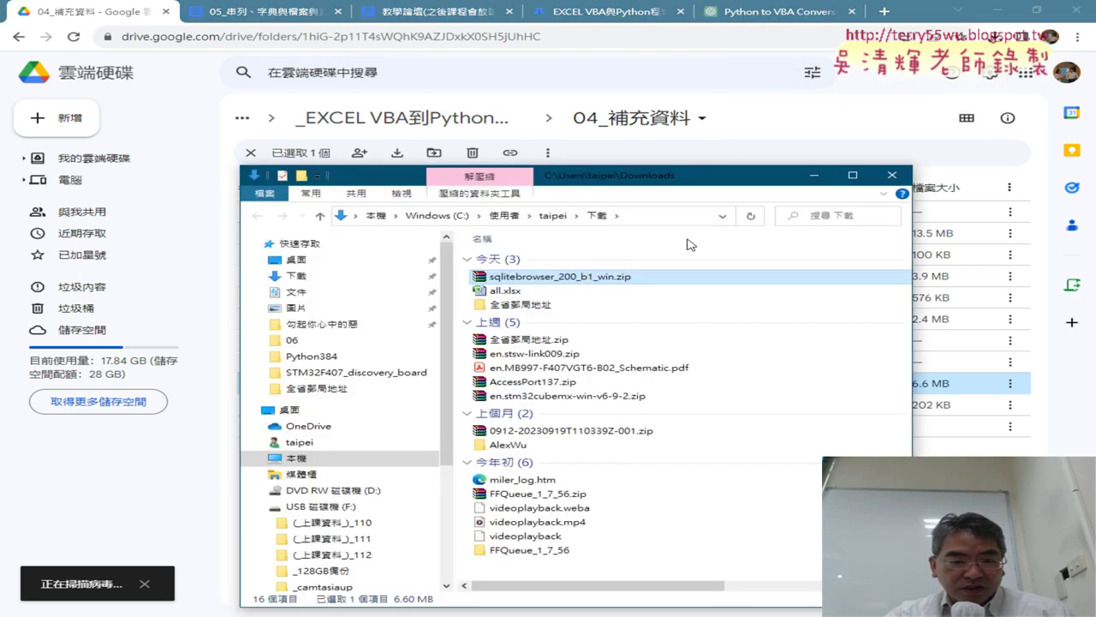
right_click(573, 275)
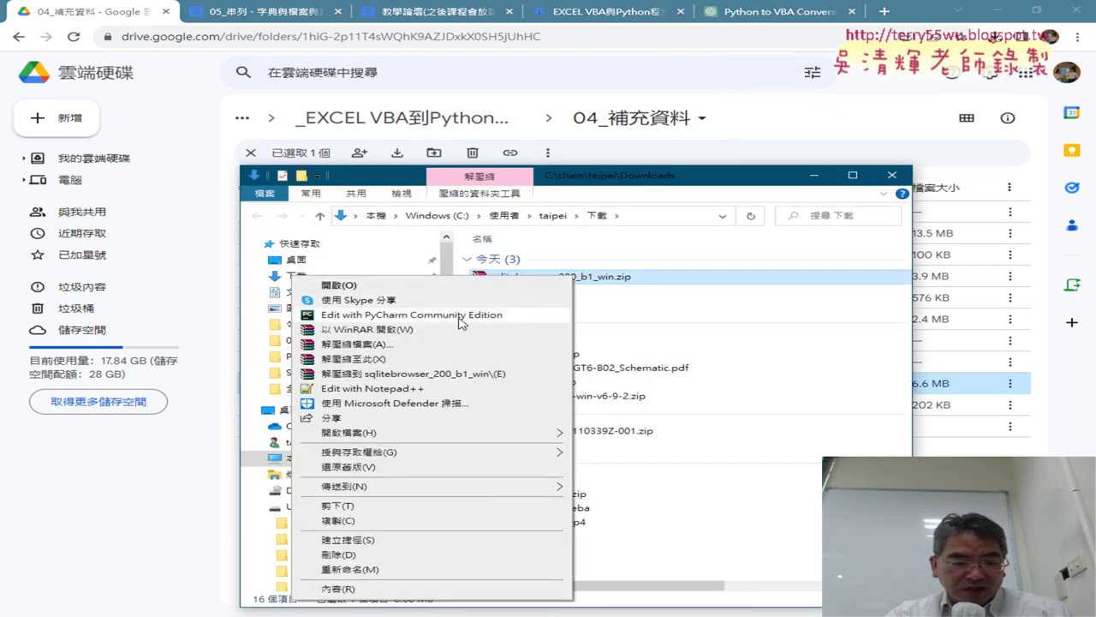
left_click(437, 363)
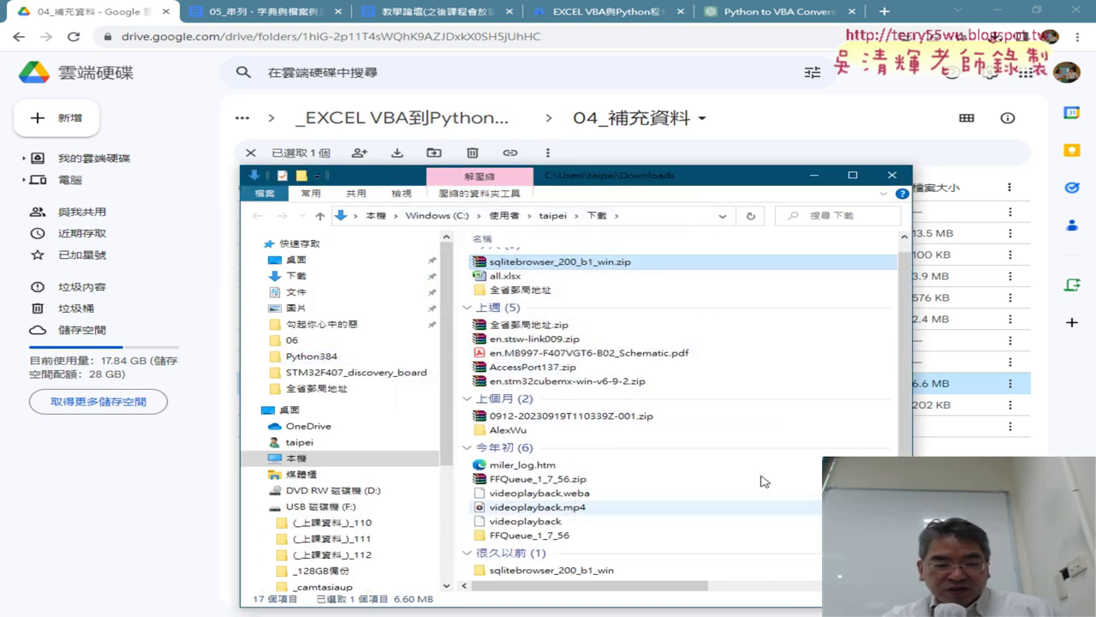
double_click(588, 570)
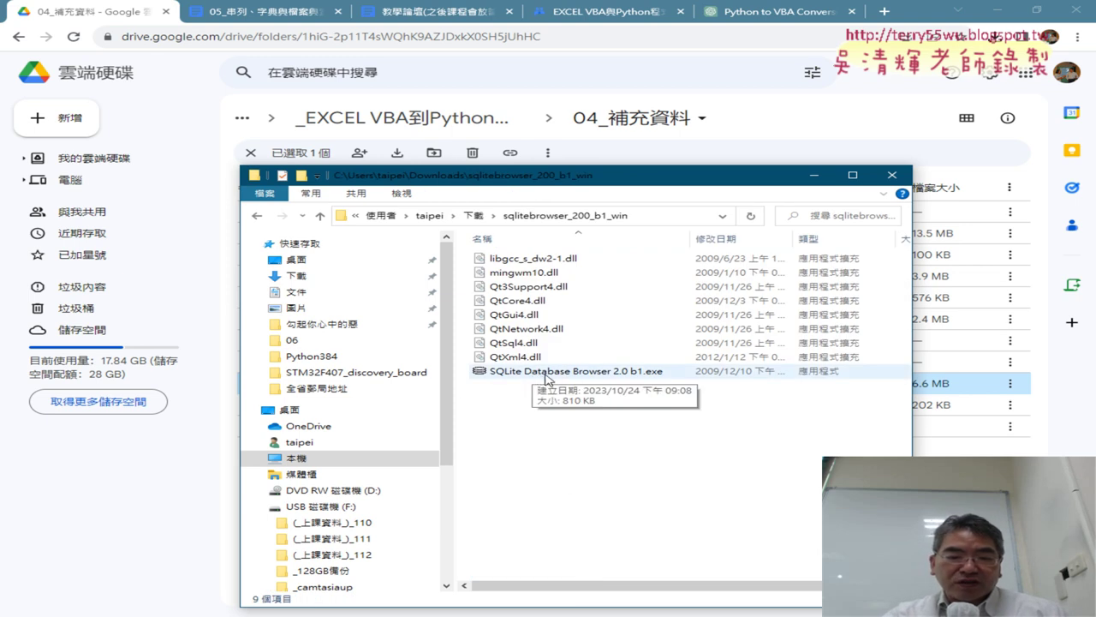
double_click(546, 374)
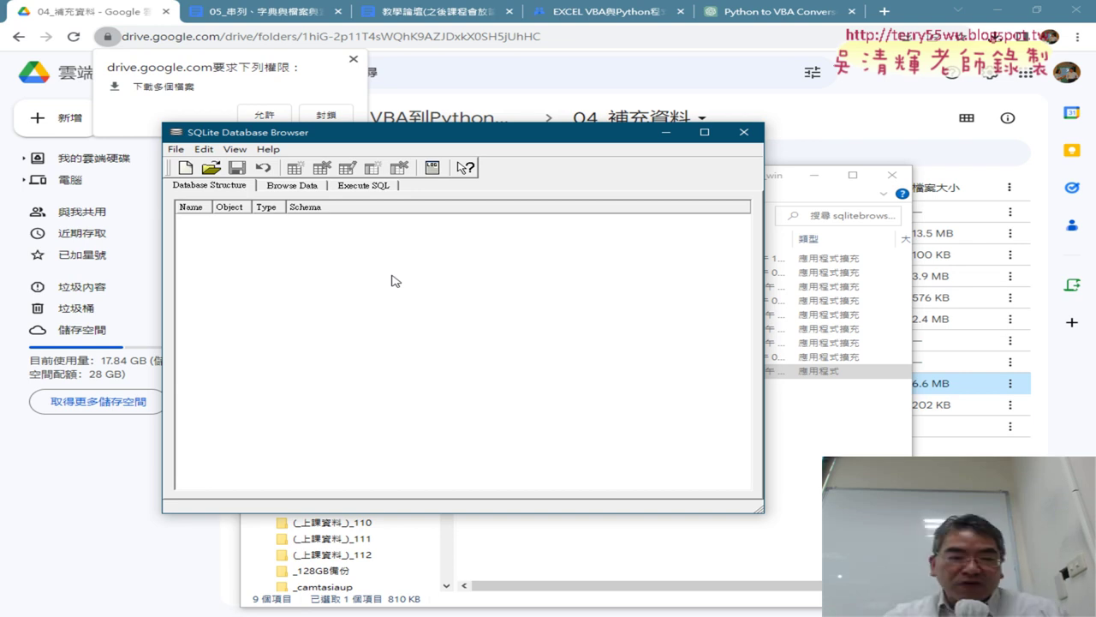
- Start opening a database and browse to Windows (C:) > Python384
left_click(212, 167)
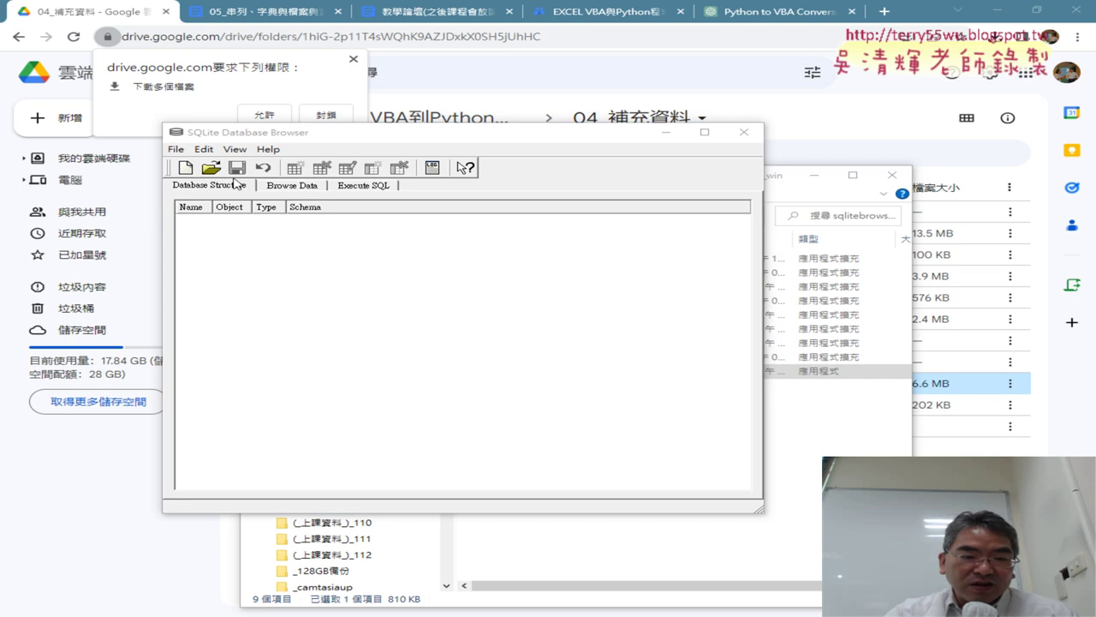
left_click_drag(531, 161, 661, 167)
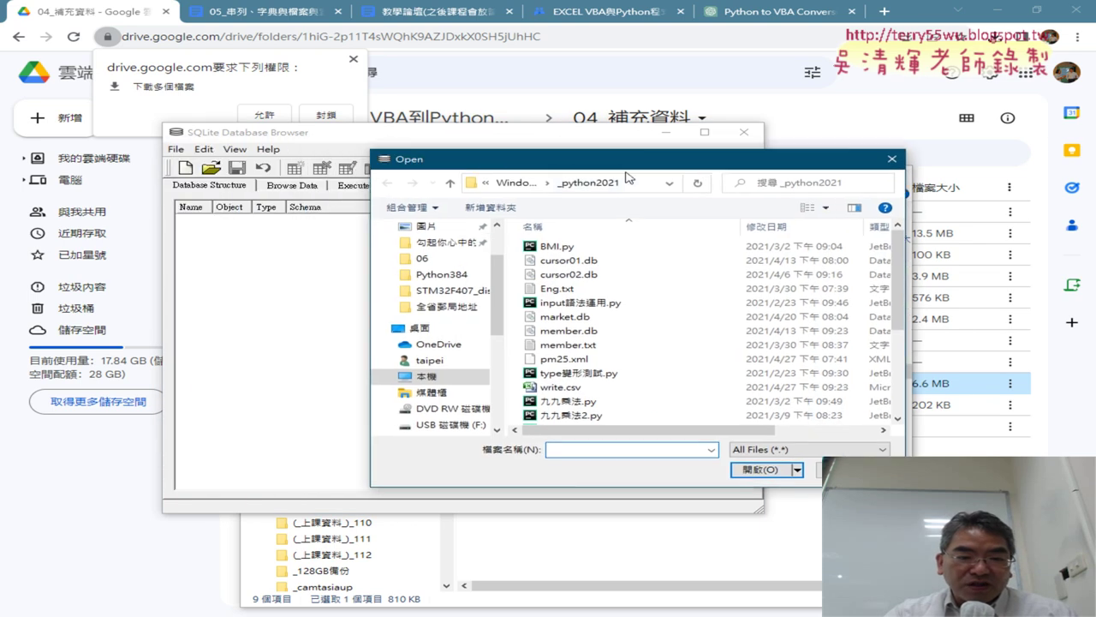
scroll(505, 264, "up", 2)
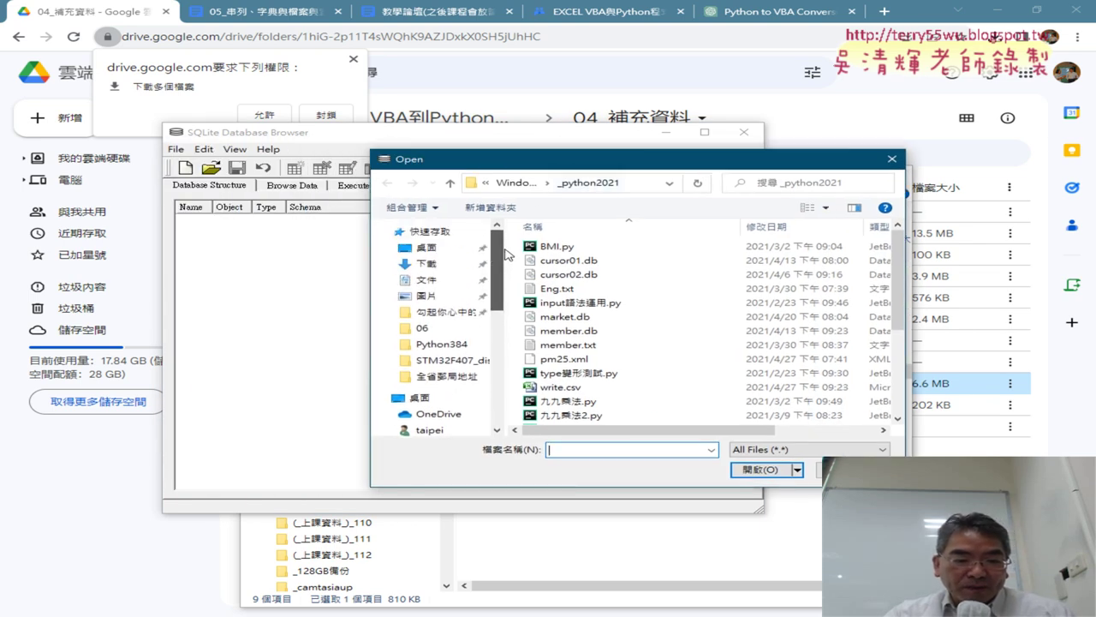
scroll(507, 291, "down", 3)
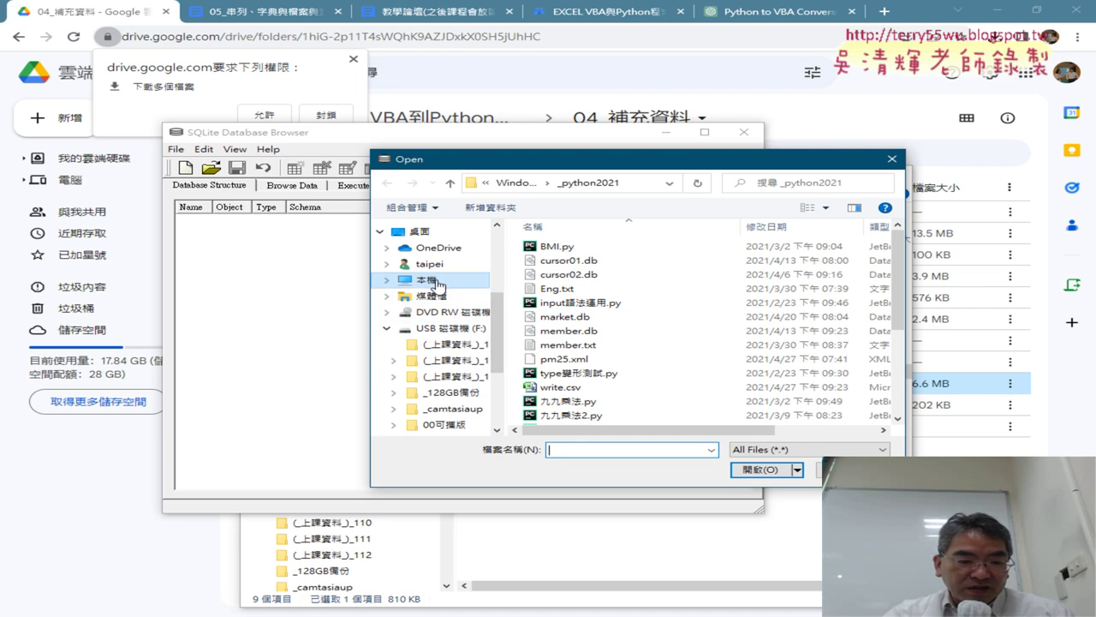
left_click(433, 282)
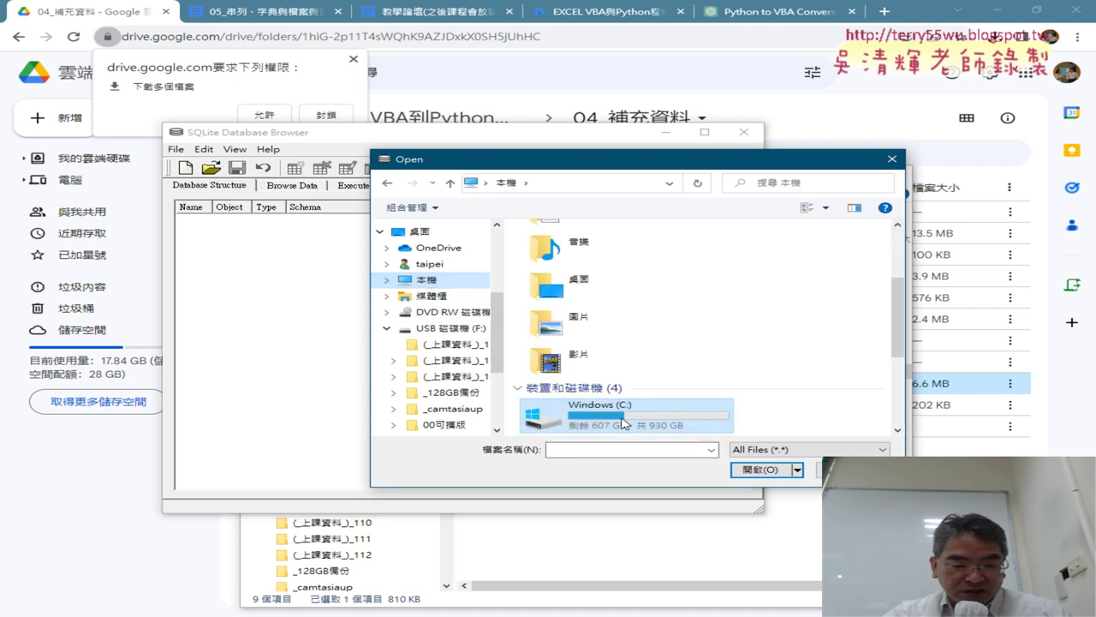
double_click(625, 418)
scroll(670, 377, "down", 7)
scroll(633, 378, "down", 3)
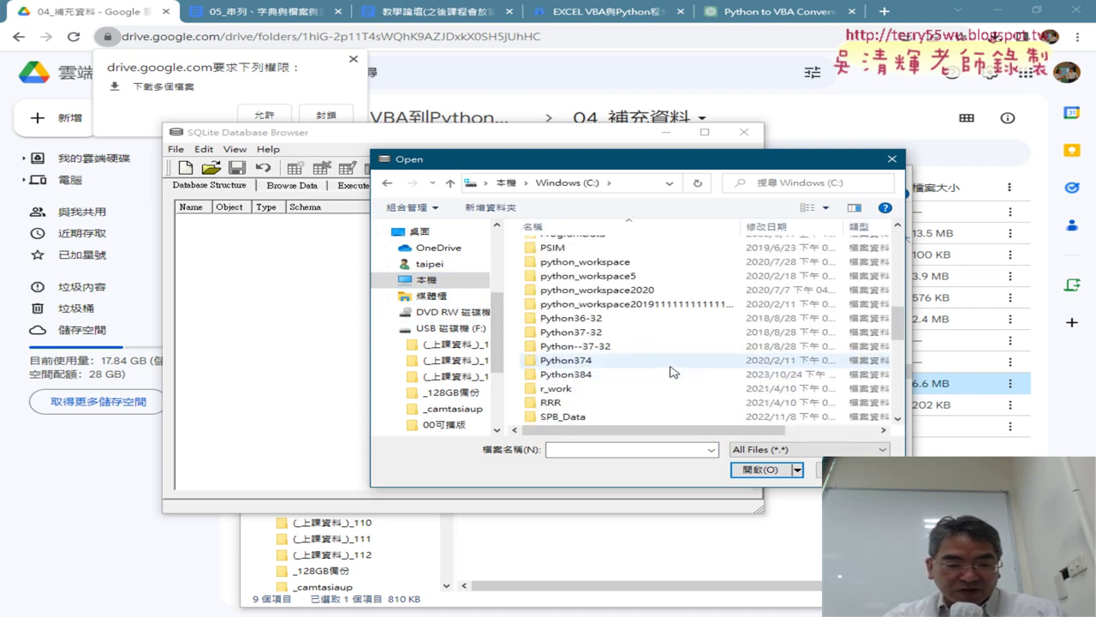
double_click(593, 382)
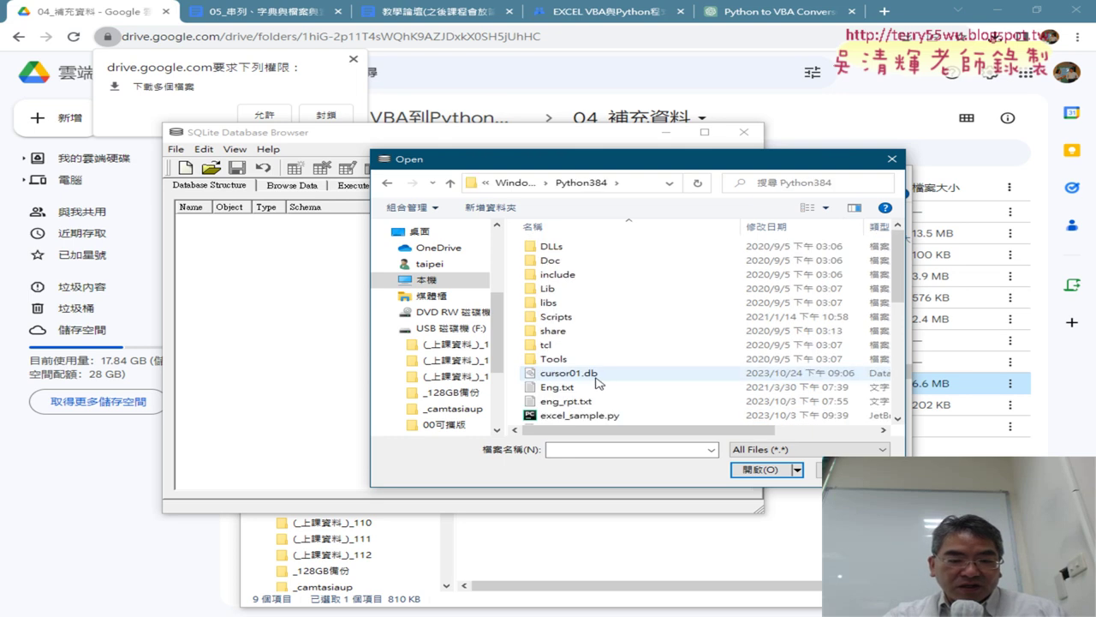
- Select cursor01.db, circle it in red, then open it
scroll(625, 376, "down", 3)
scroll(625, 377, "up", 2)
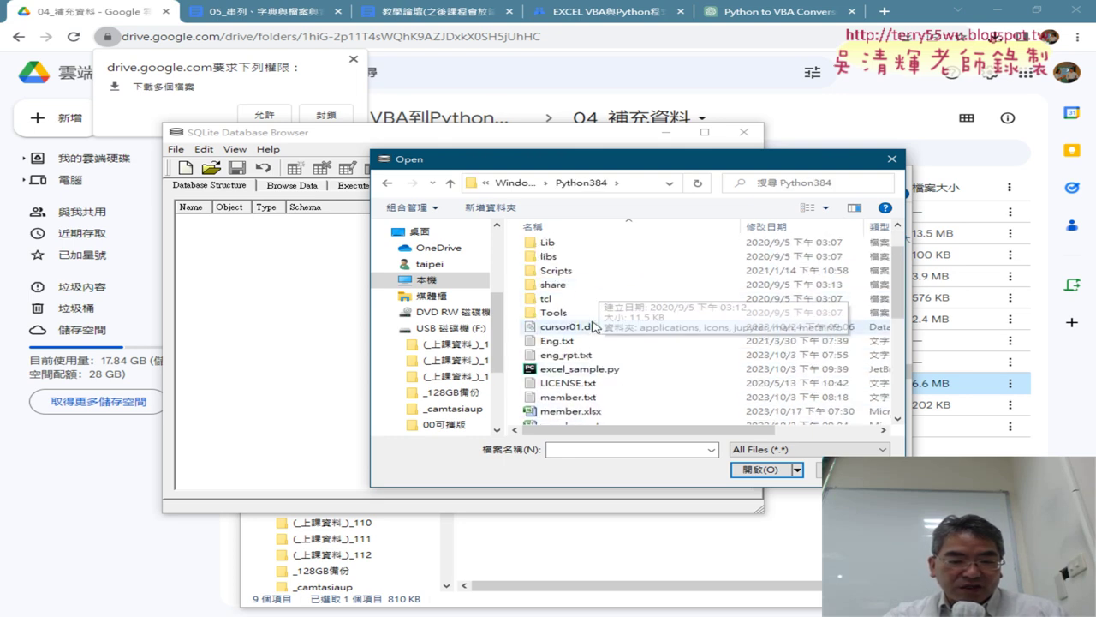
left_click(594, 327)
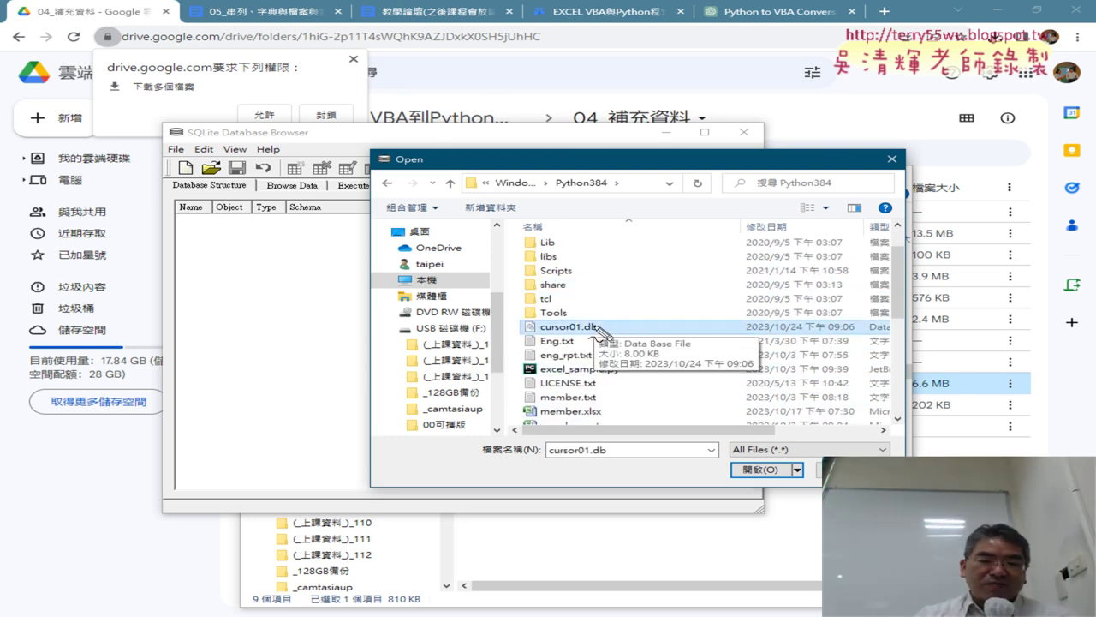
left_click_drag(598, 334, 629, 324)
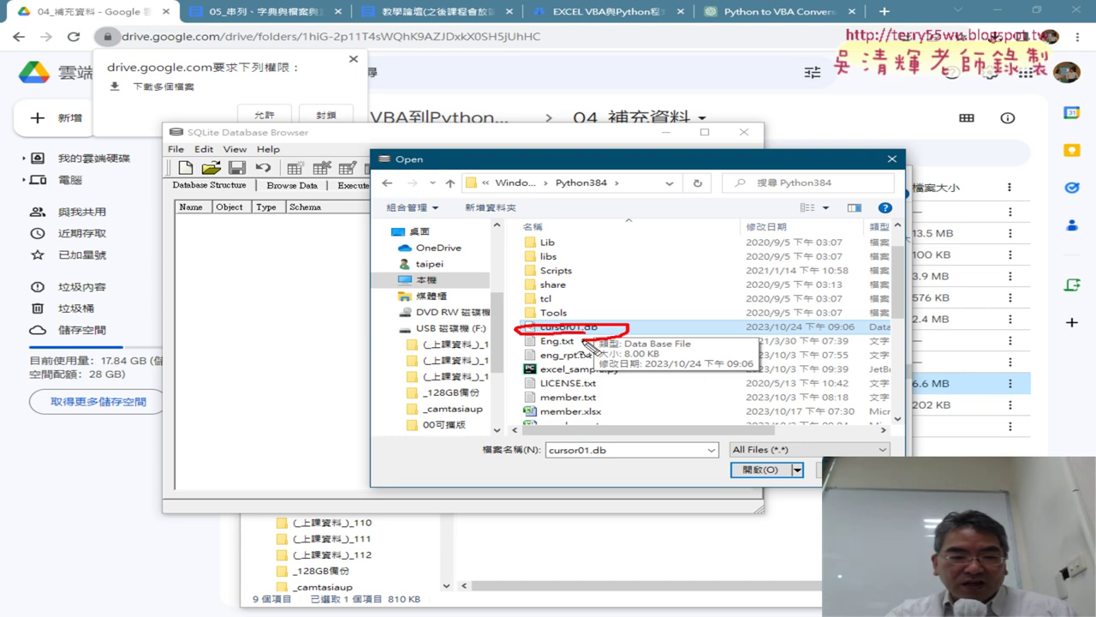
left_click_drag(229, 151, 237, 167)
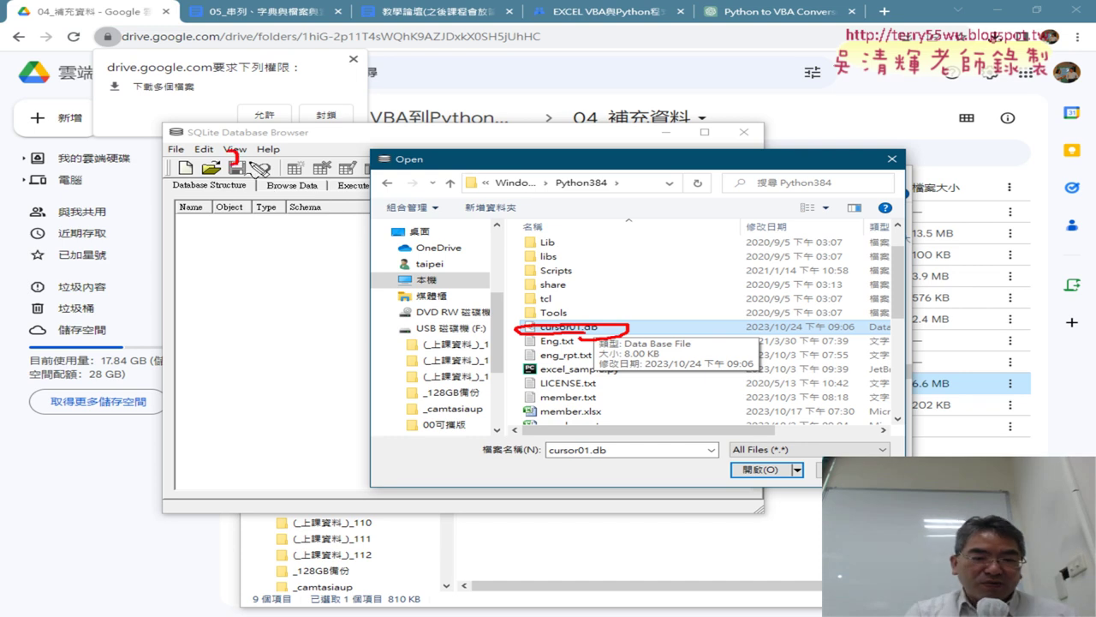
key("Escape")
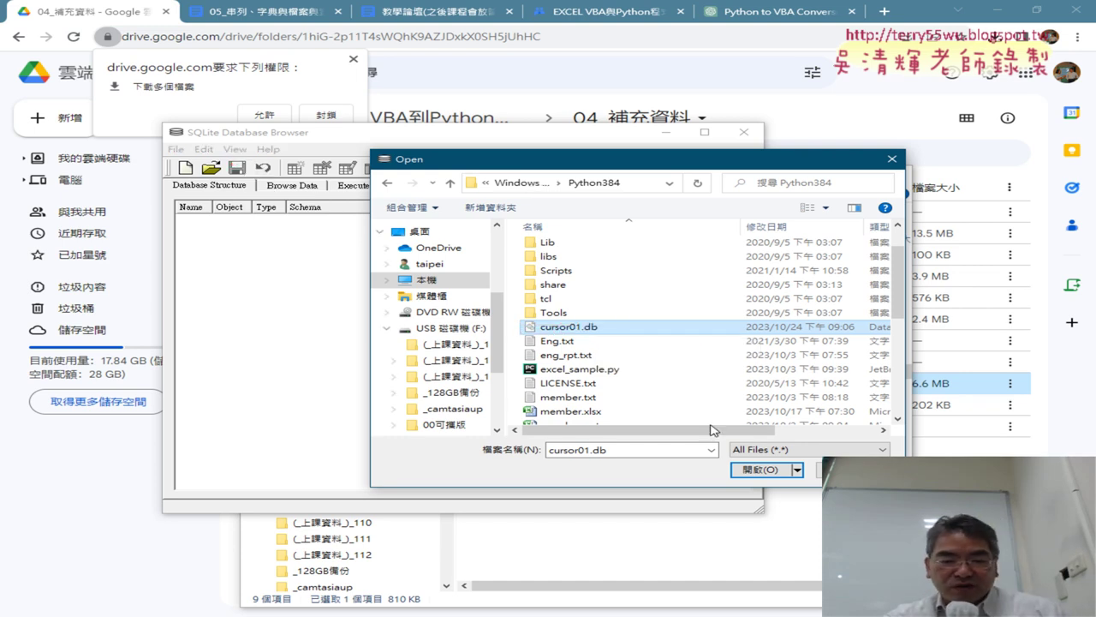
left_click(771, 468)
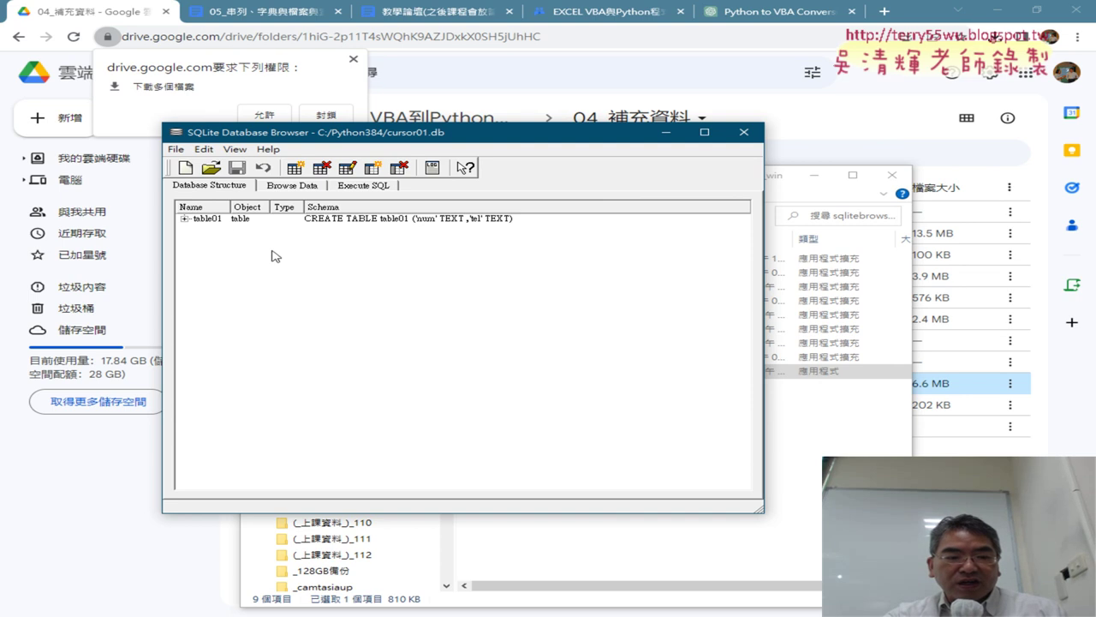
- Expand table01 to check its num and tel fields, then browse its data and select row 1
left_click(184, 220)
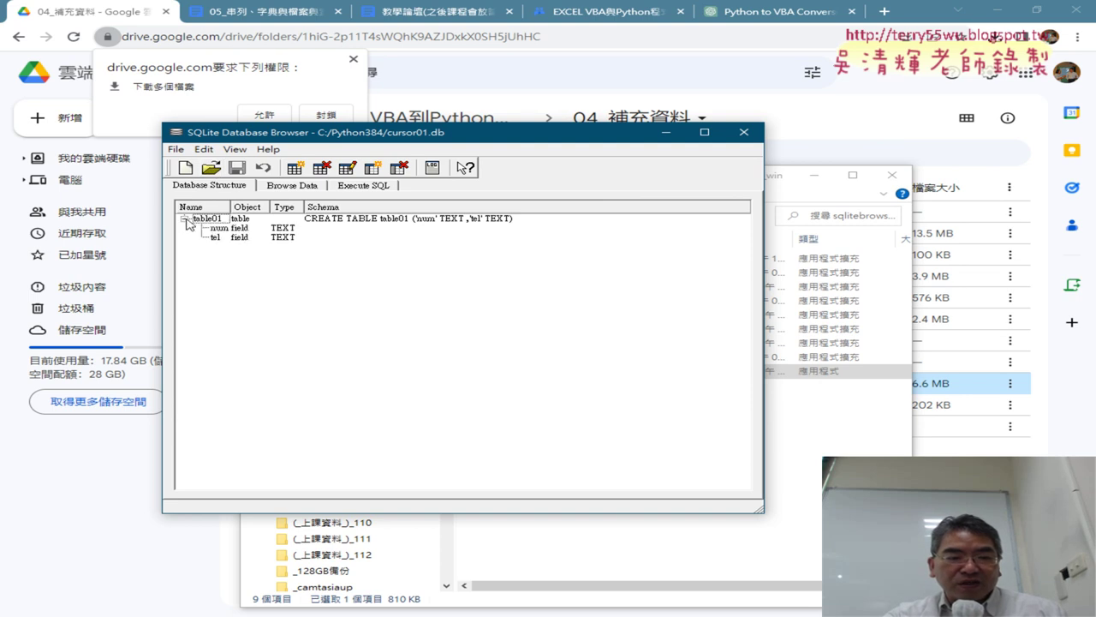
left_click(226, 228)
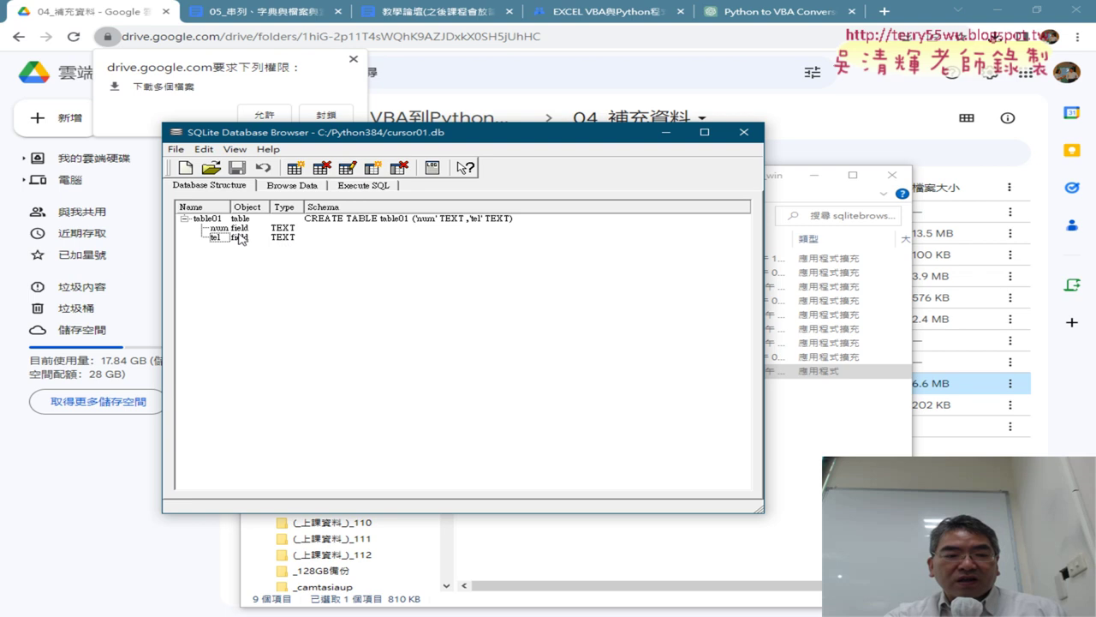
left_click(210, 220)
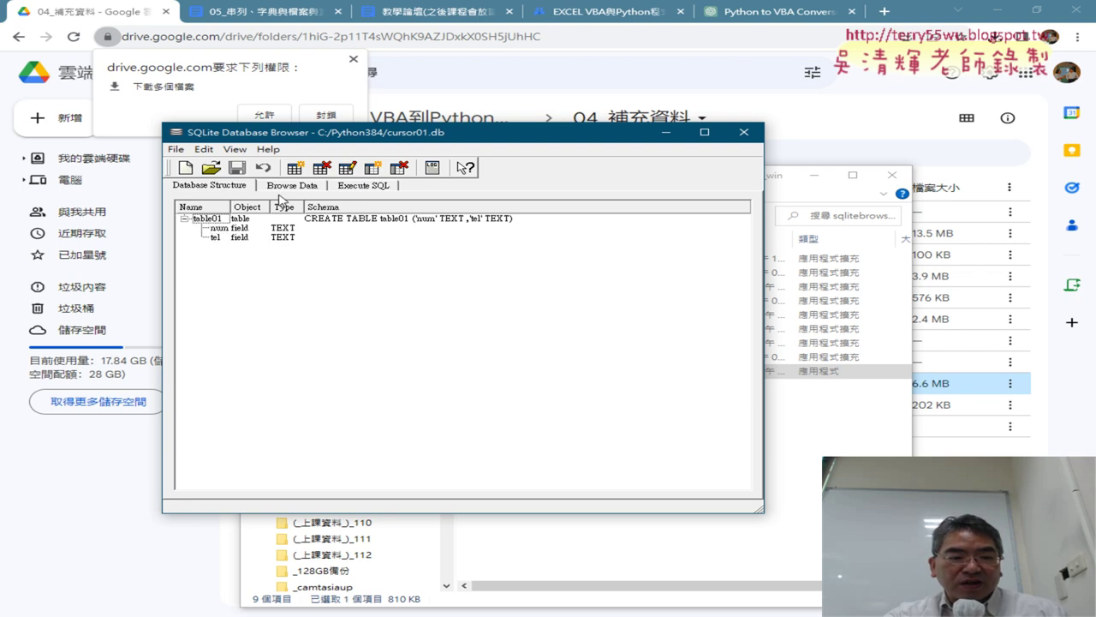
left_click(306, 188)
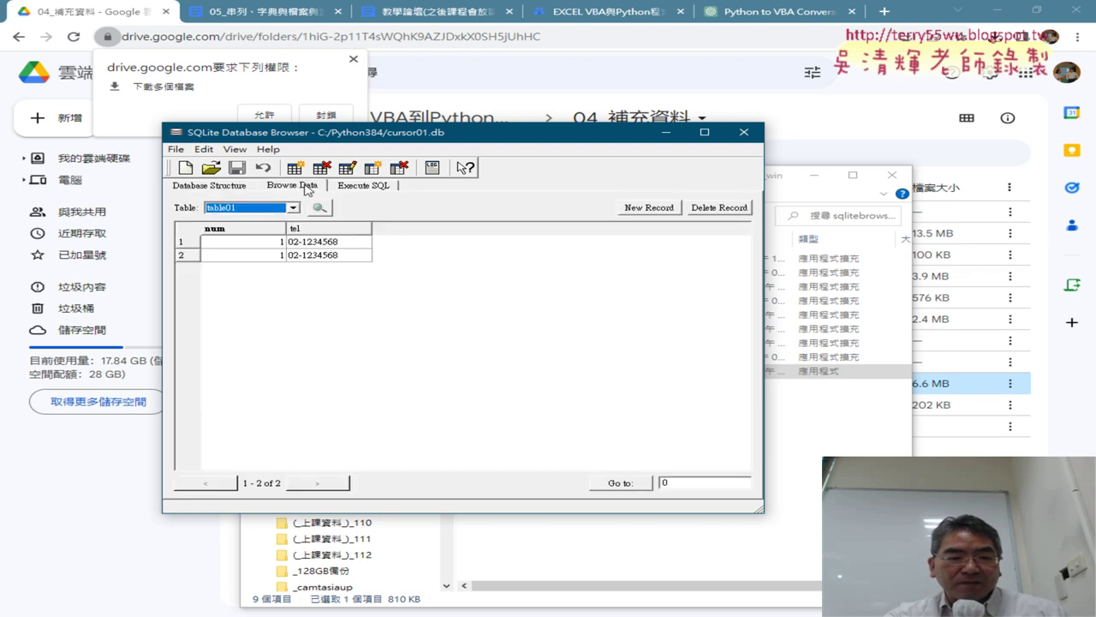
left_click(196, 244)
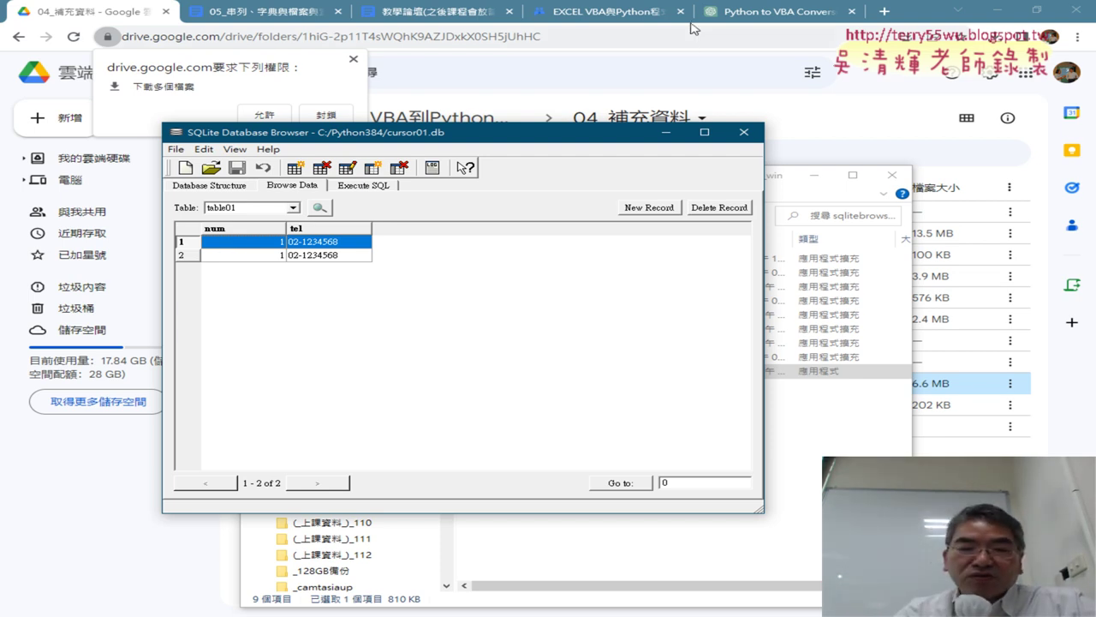
- On SQLITE01.py line 9, change num to '2' and the phone digits to a new sample number, then save and run
left_click(1004, 14)
left_click(1005, 14)
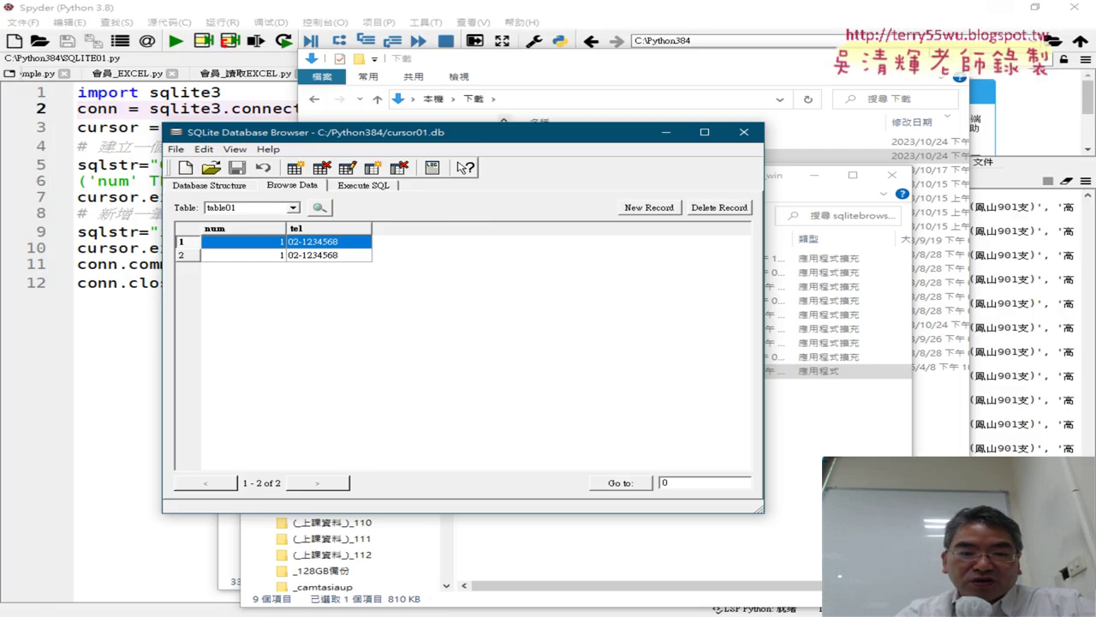
left_click(106, 382)
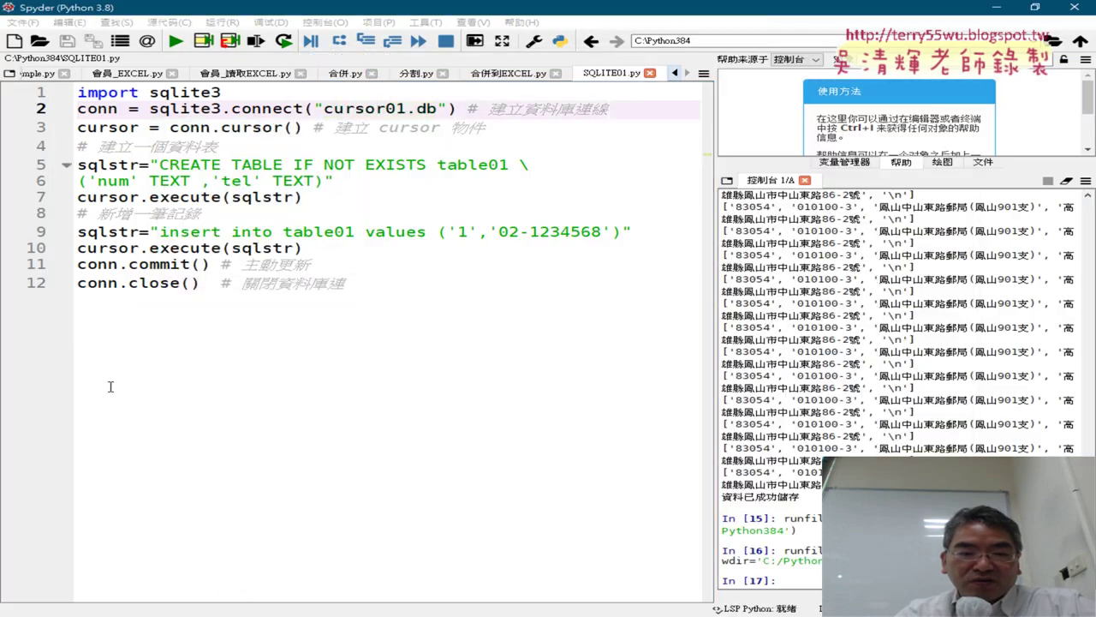
double_click(462, 233)
type("2")
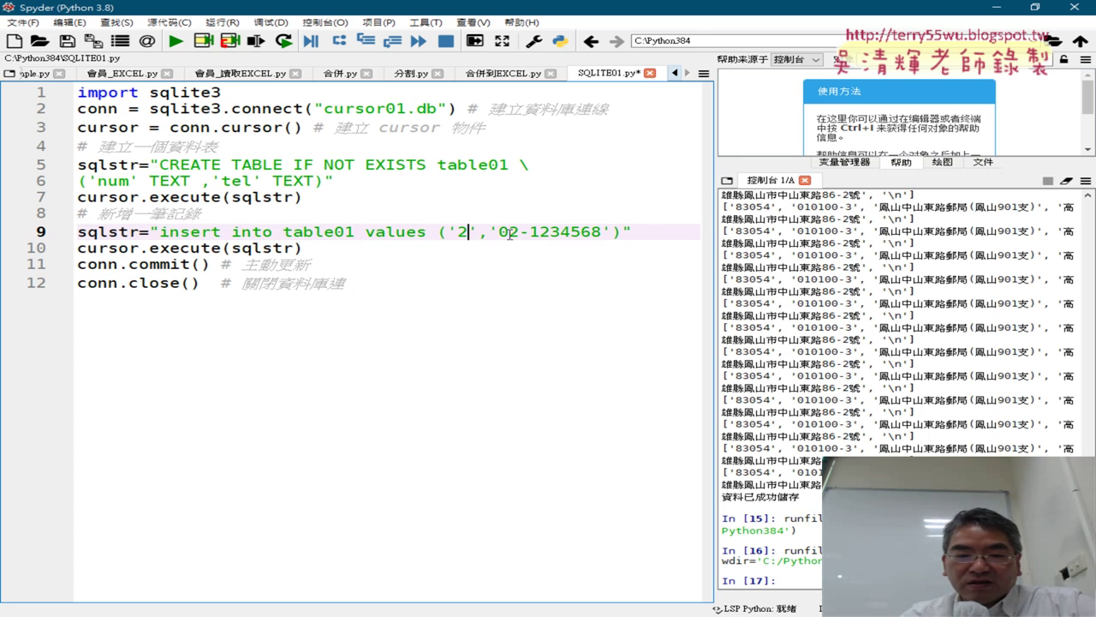
left_click_drag(532, 231, 604, 231)
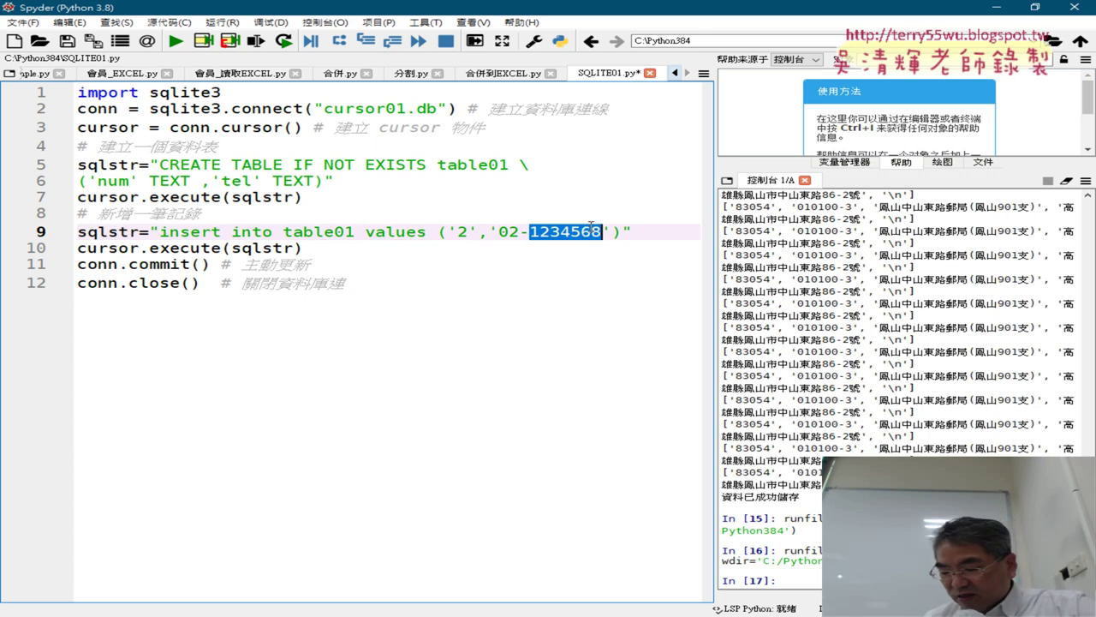
type("987654")
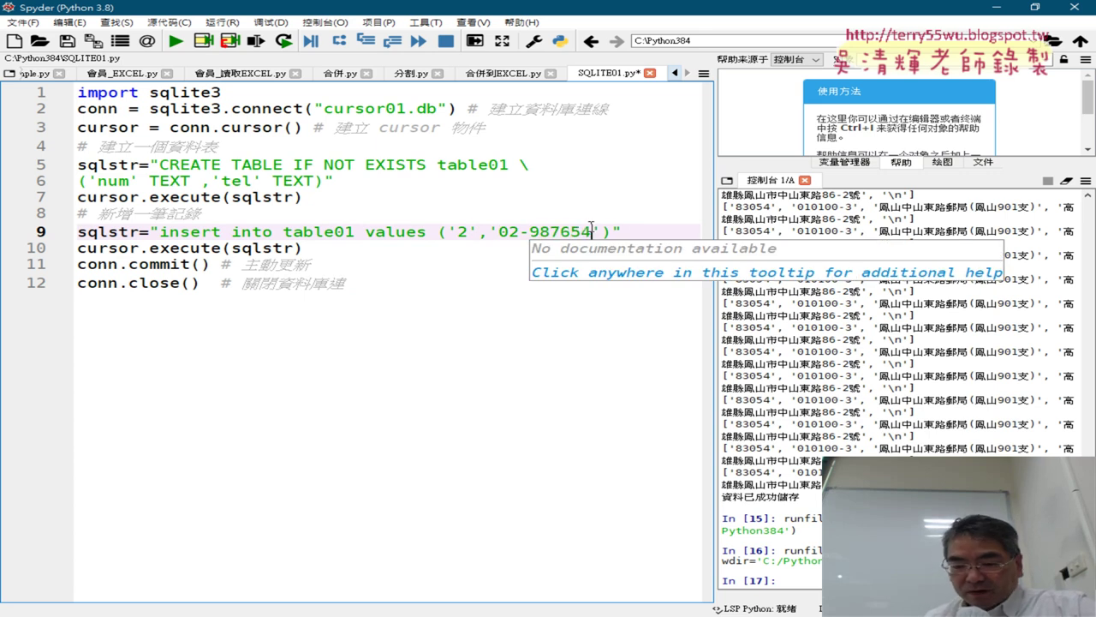
type("6")
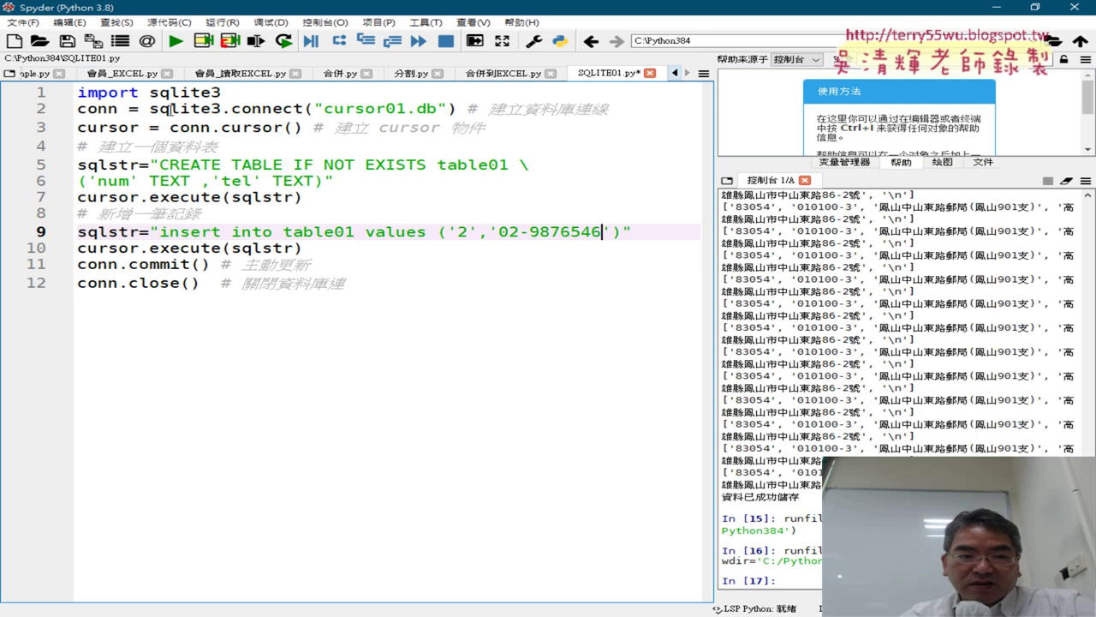
left_click(175, 43)
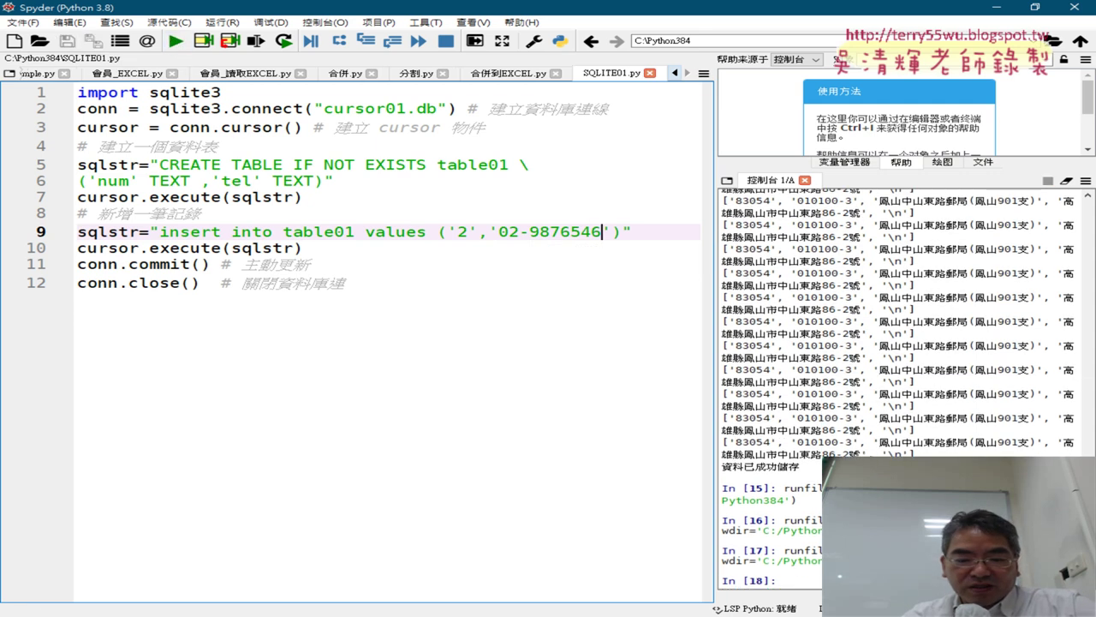
key("alt+Tab")
- Reload table01 in SQLite Database Browser and select the new third record, 2 with 02-9876546
left_click(216, 186)
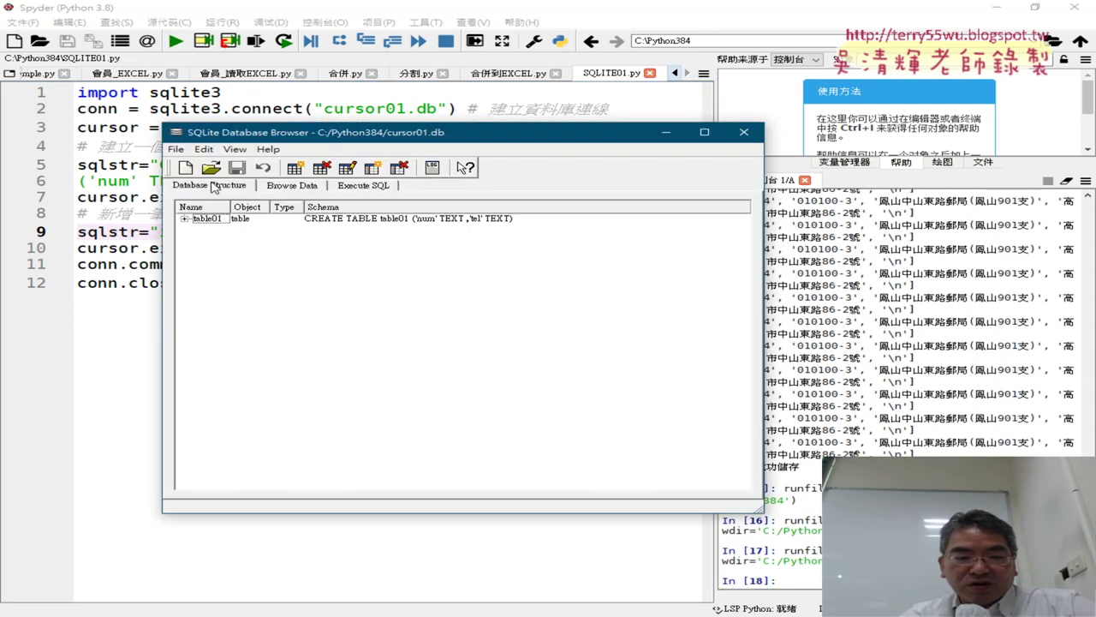
left_click(295, 186)
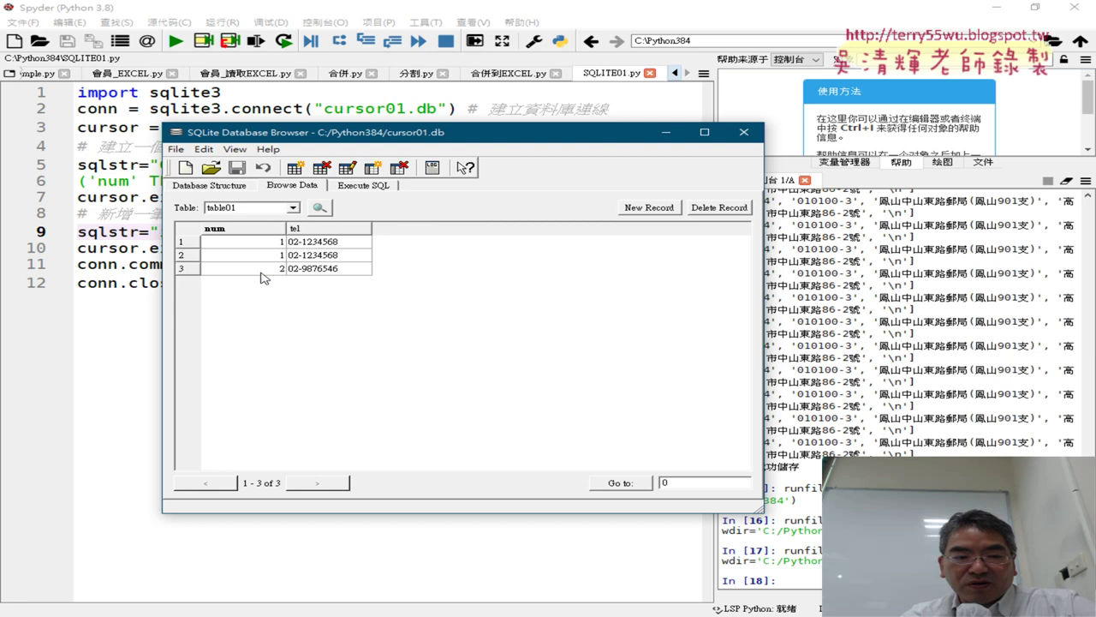
left_click(182, 269)
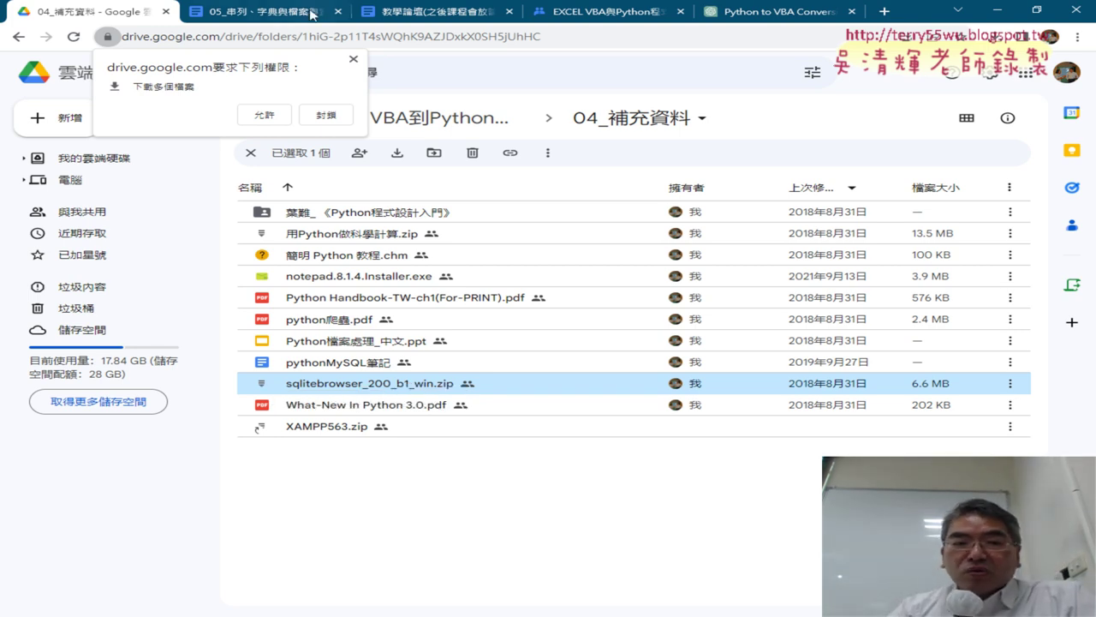
- Switch to the 05_串列、字典與檔案與資料庫處理 Google Doc showing the sqlite3 table01 example
left_click(257, 13)
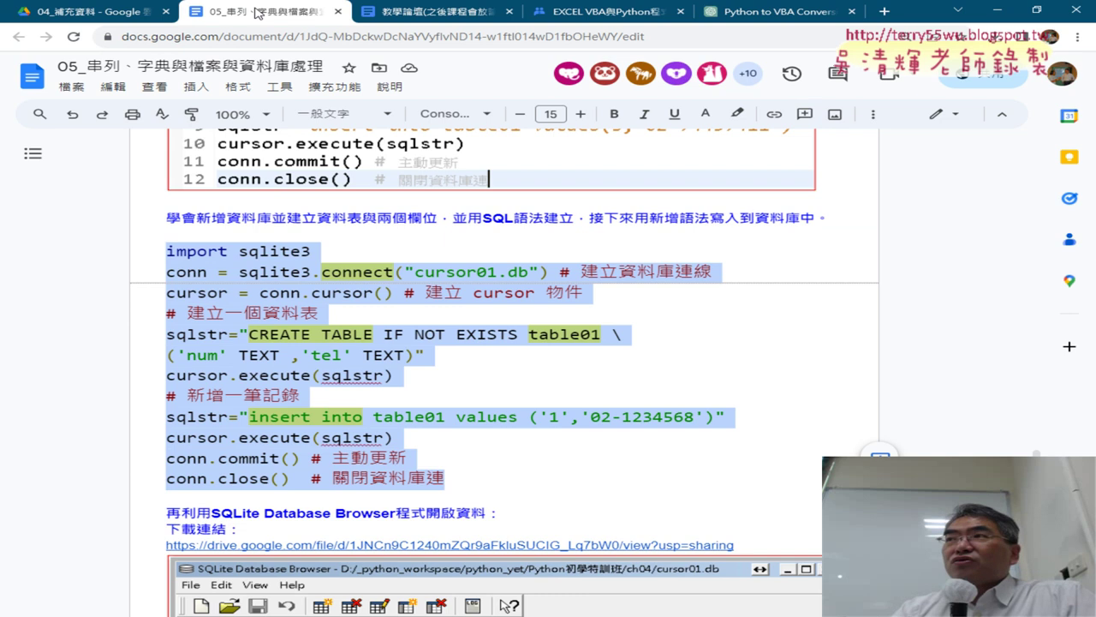